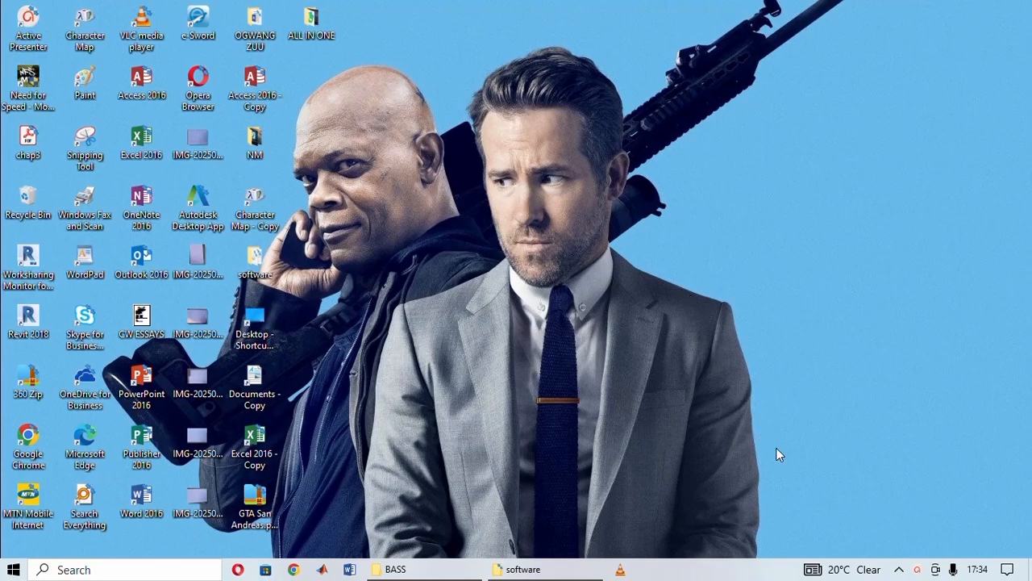
click(900, 574)
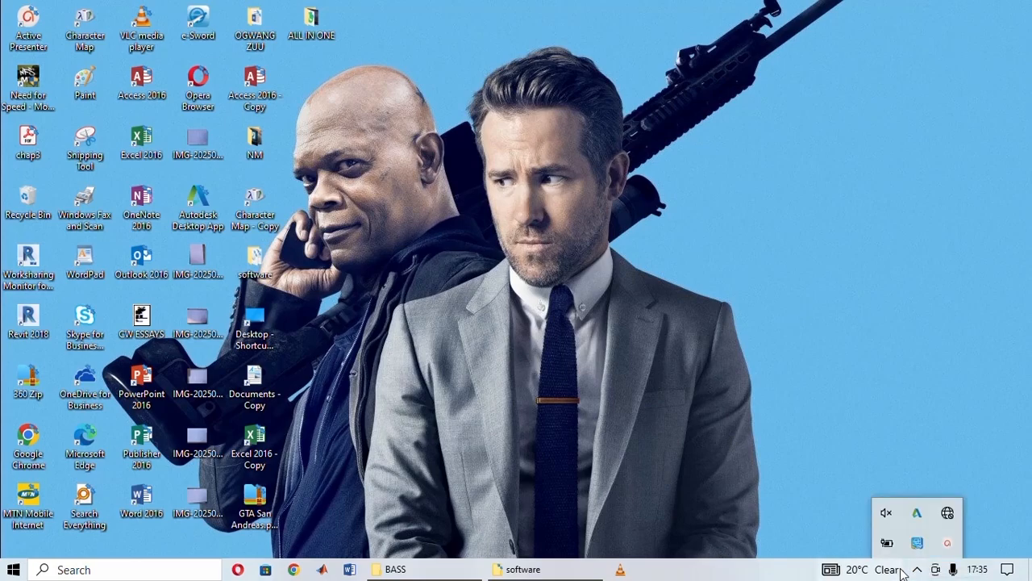
mouse_move(902, 573)
key(super+a)
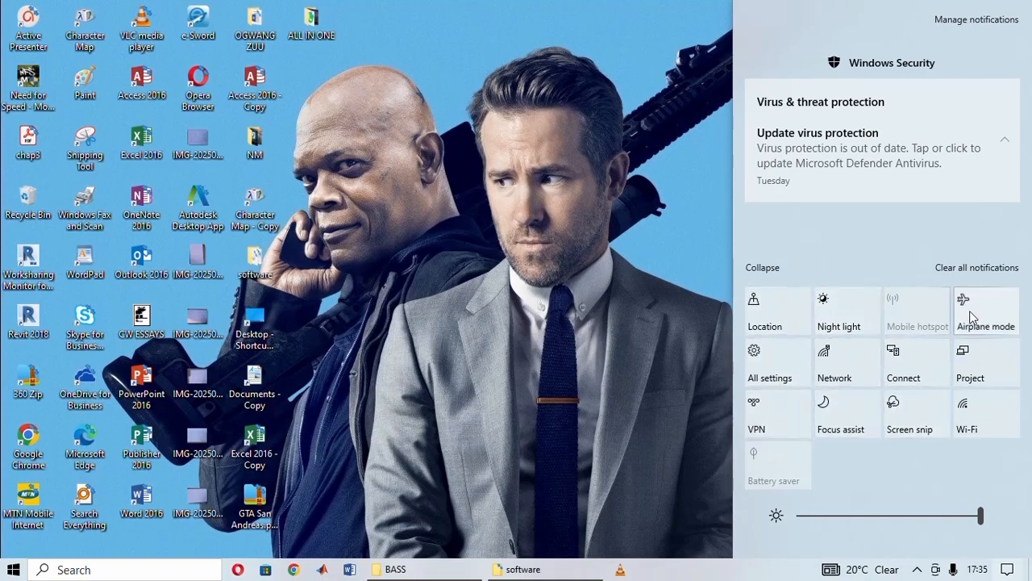
click(645, 234)
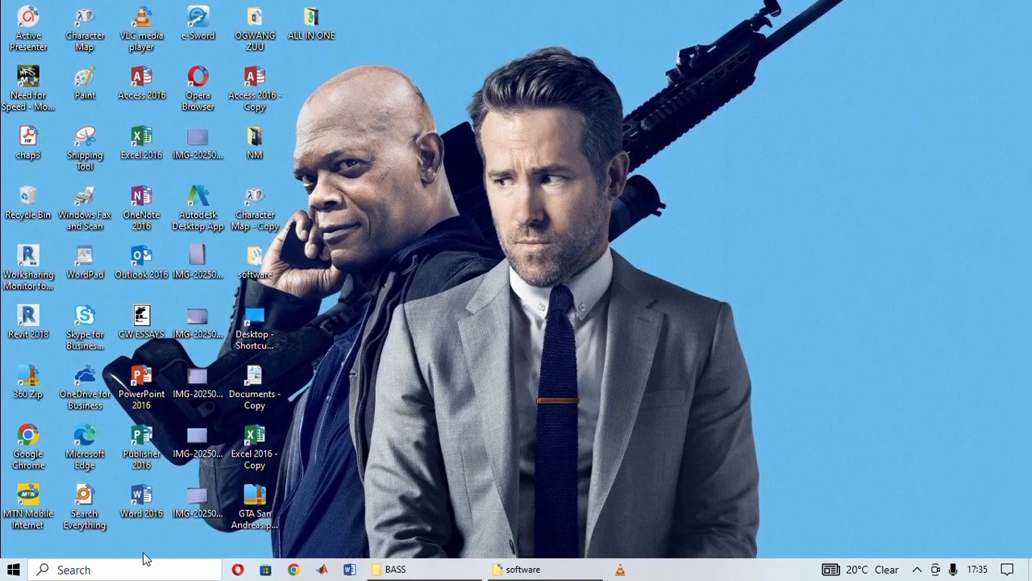
Step: Search Windows for "vi", open the Virus & threat protection settings, and close the search pane
click(62, 569)
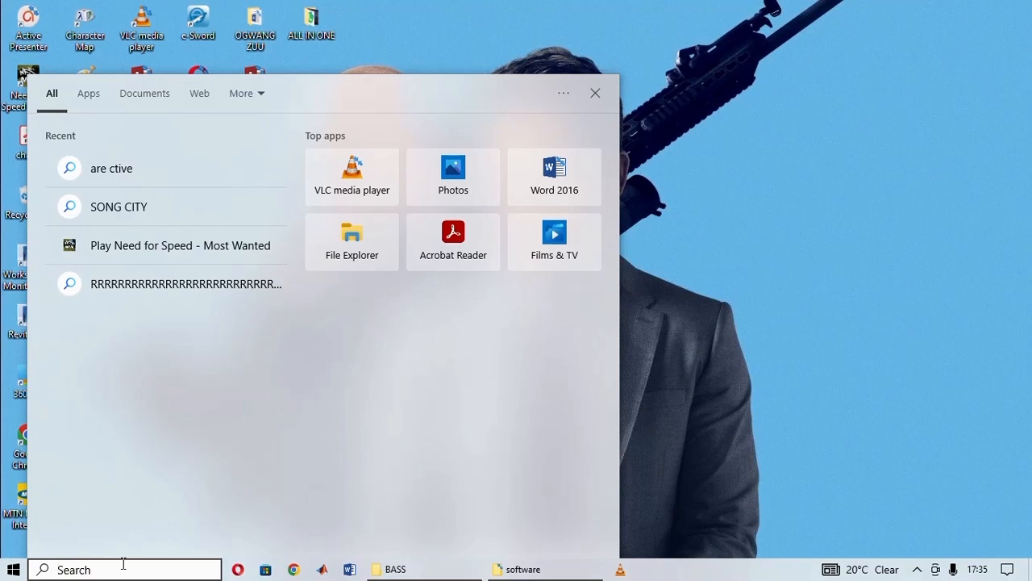
text(video editor)
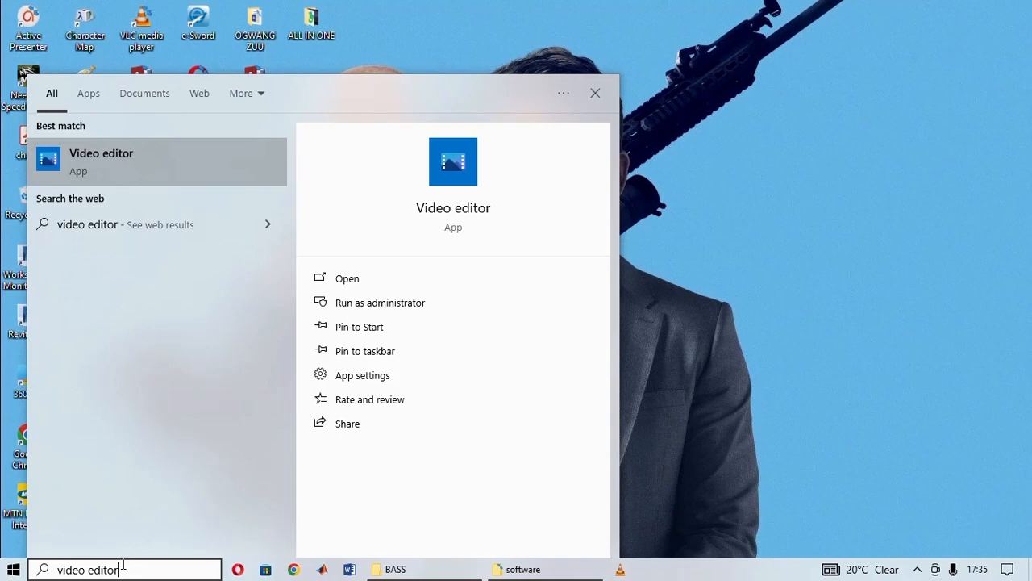
key(BackSpace)
key(BackSpace)
key(BackSpace)
key(BackSpace)
key(BackSpace)
key(BackSpace)
key(BackSpace)
key(BackSpace)
key(BackSpace)
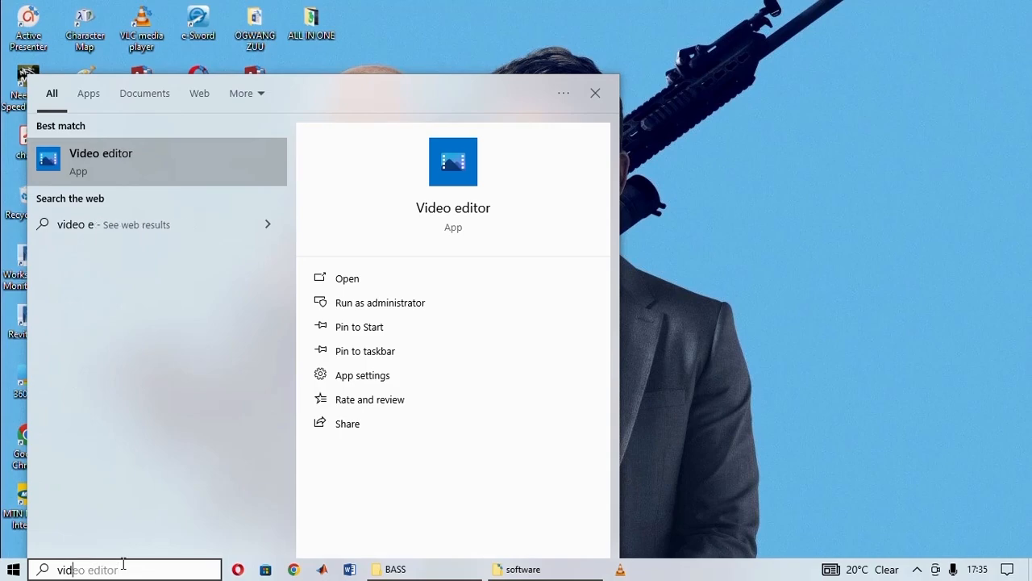
key(BackSpace)
key(Right)
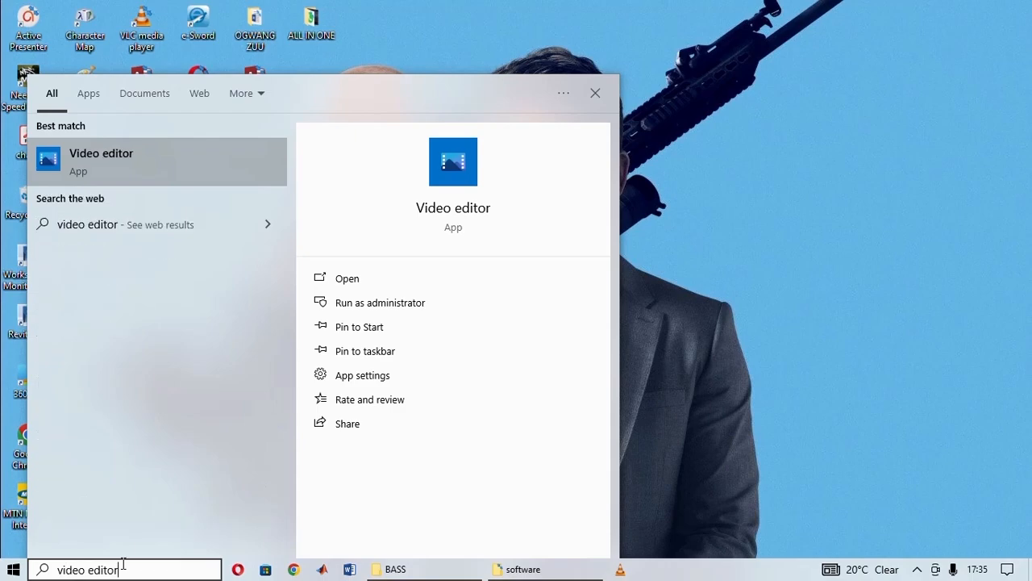
key(BackSpace)
key(BackSpace)
key(BackSpace)
key(BackSpace)
key(BackSpace)
key(BackSpace)
key(BackSpace)
key(BackSpace)
key(BackSpace)
key(BackSpace)
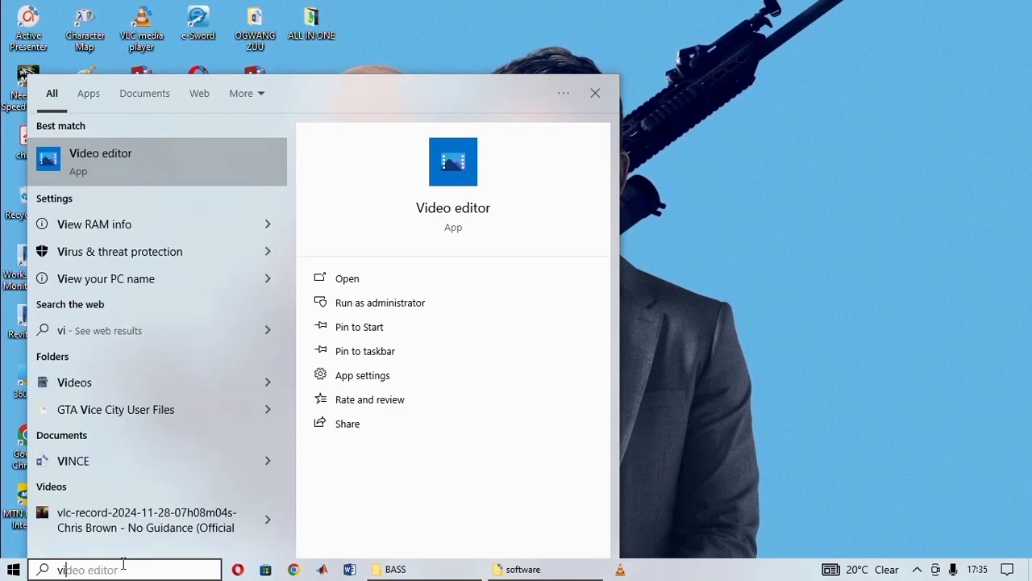
key(Right)
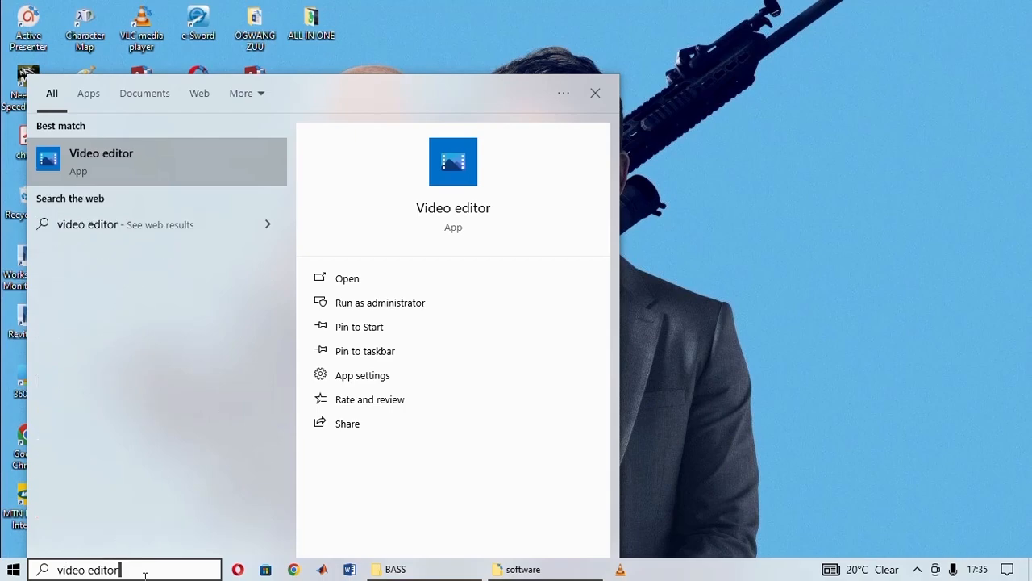
key(BackSpace)
key(BackSpace)
key(BackSpace)
key(BackSpace)
key(BackSpace)
key(BackSpace)
key(BackSpace)
key(BackSpace)
key(BackSpace)
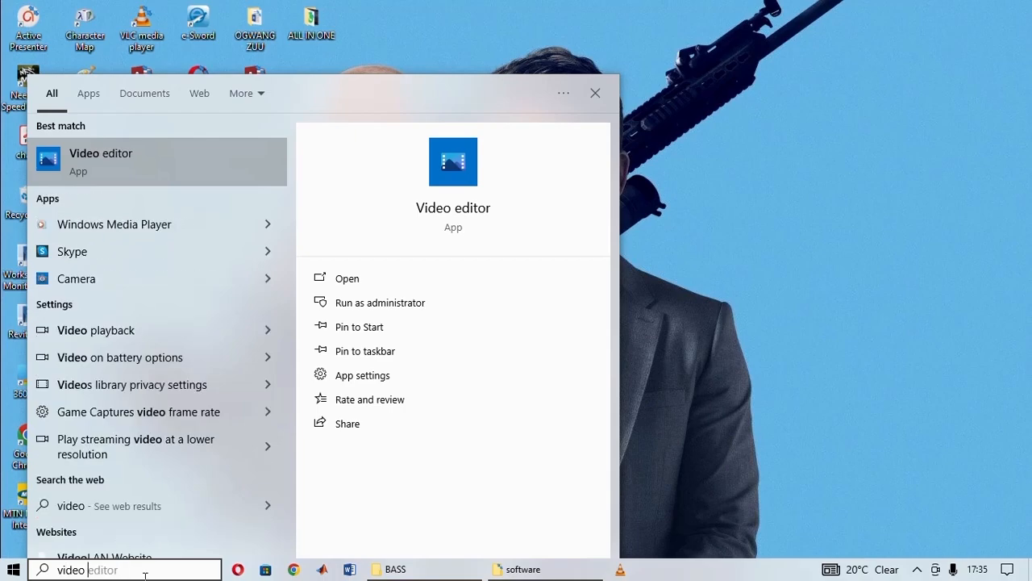
key(BackSpace)
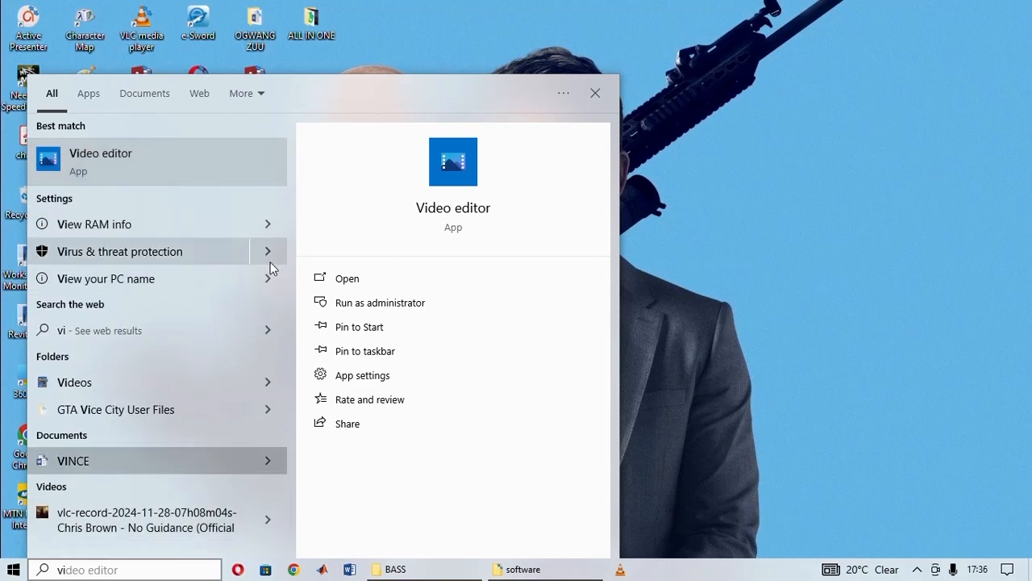
click(189, 257)
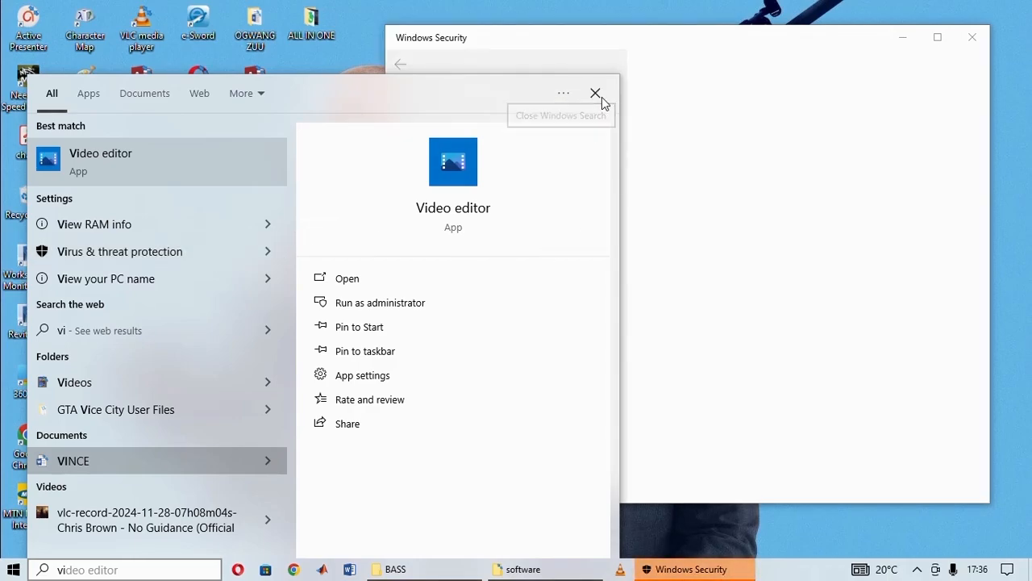
click(596, 93)
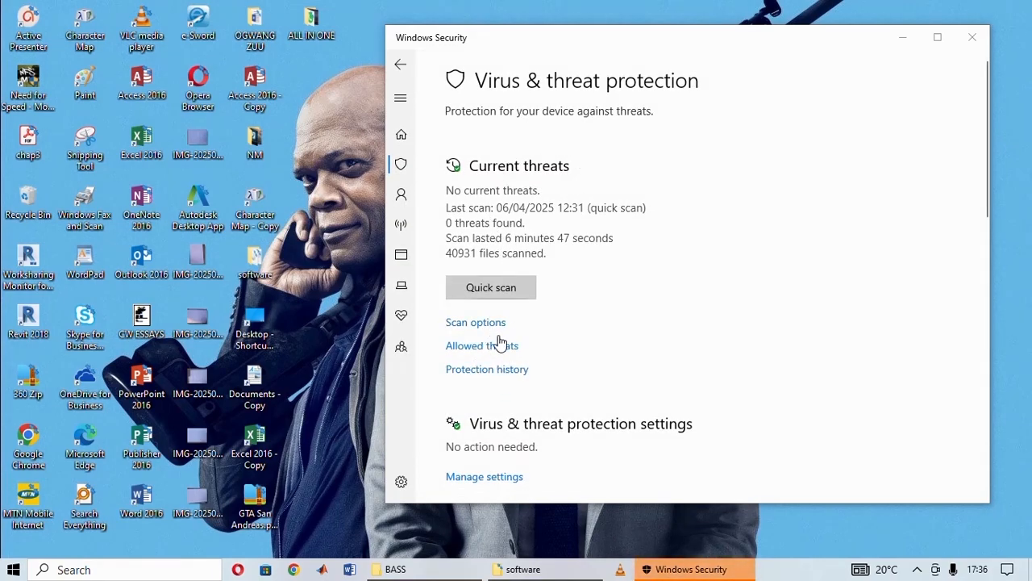
Step: Turn off Real-time protection and Cloud-delivered protection in the Virus & threat protection settings
scroll(604, 282, down, 3)
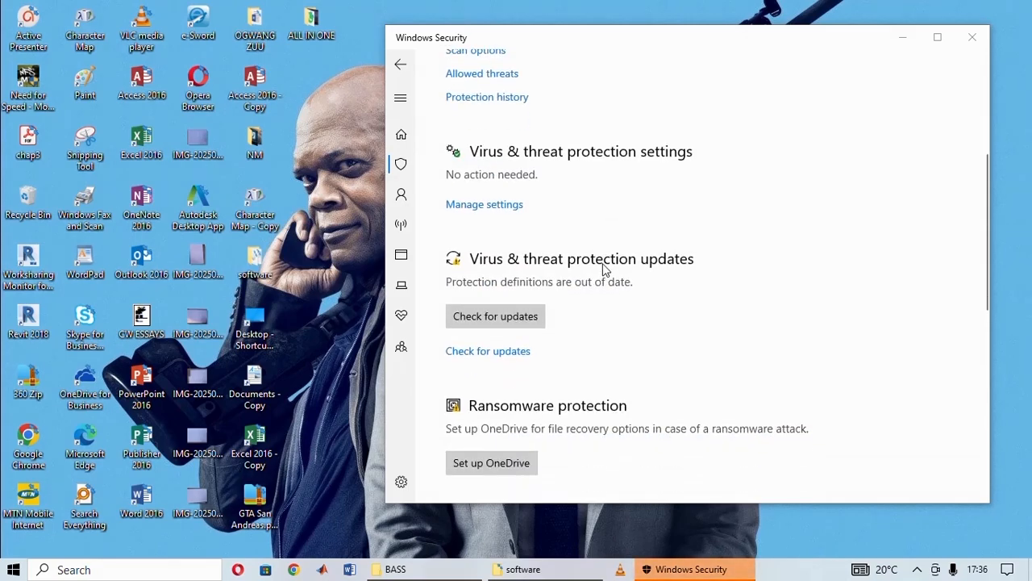
click(484, 204)
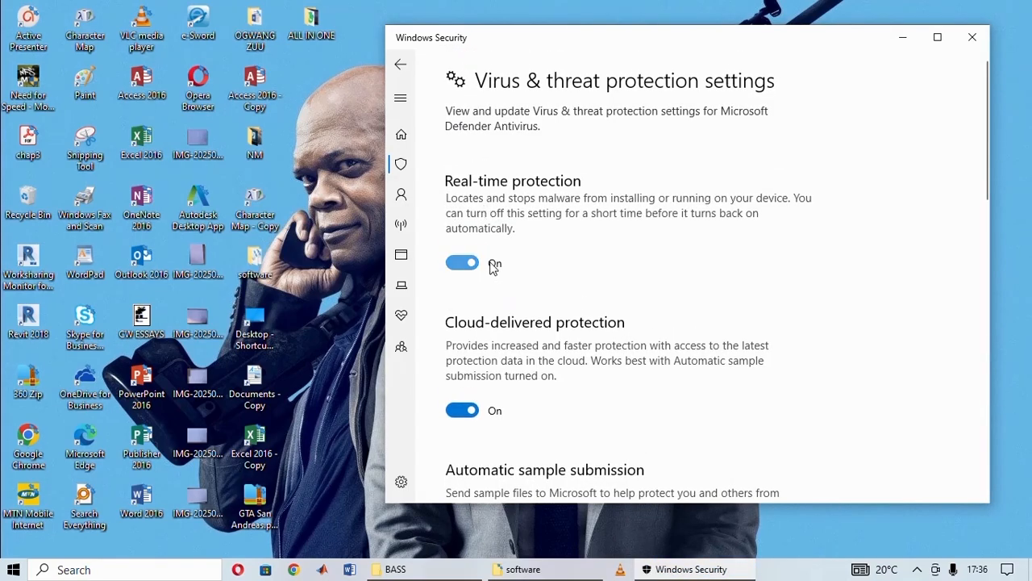
click(463, 263)
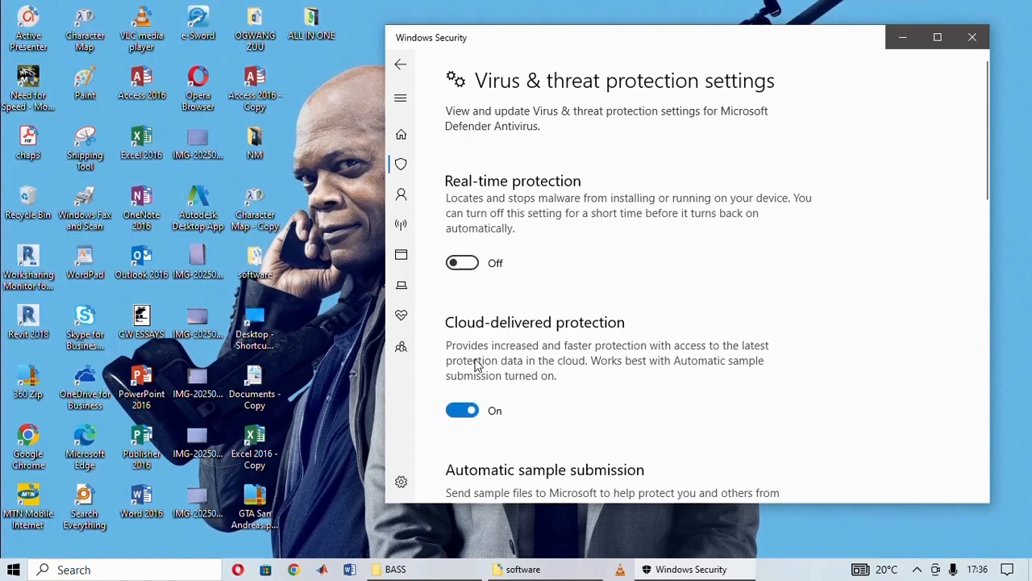
click(463, 426)
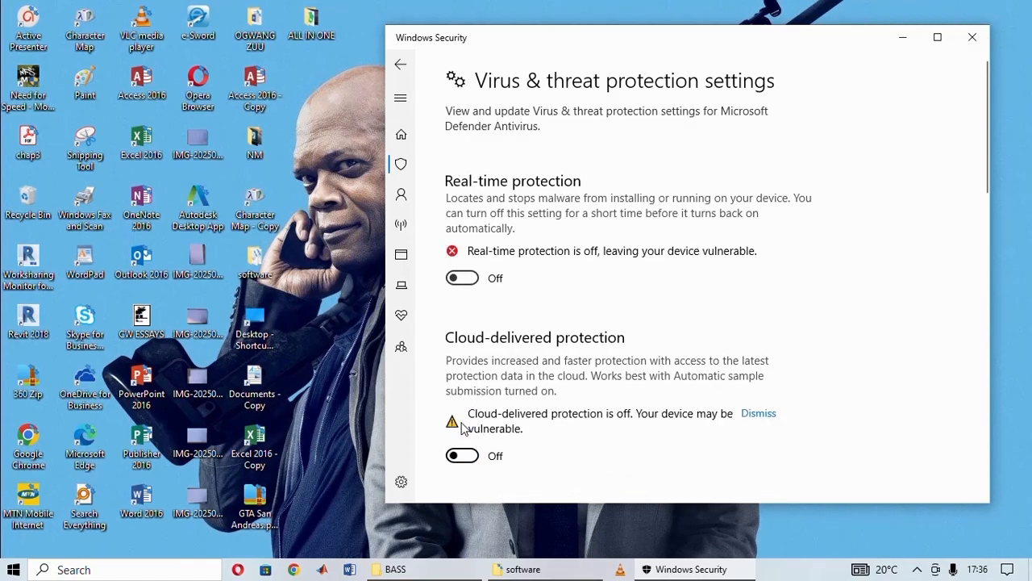
Step: Turn off Automatic sample submission and Tamper Protection, and close Windows Security
scroll(597, 266, down, 5)
scroll(599, 264, down, 2)
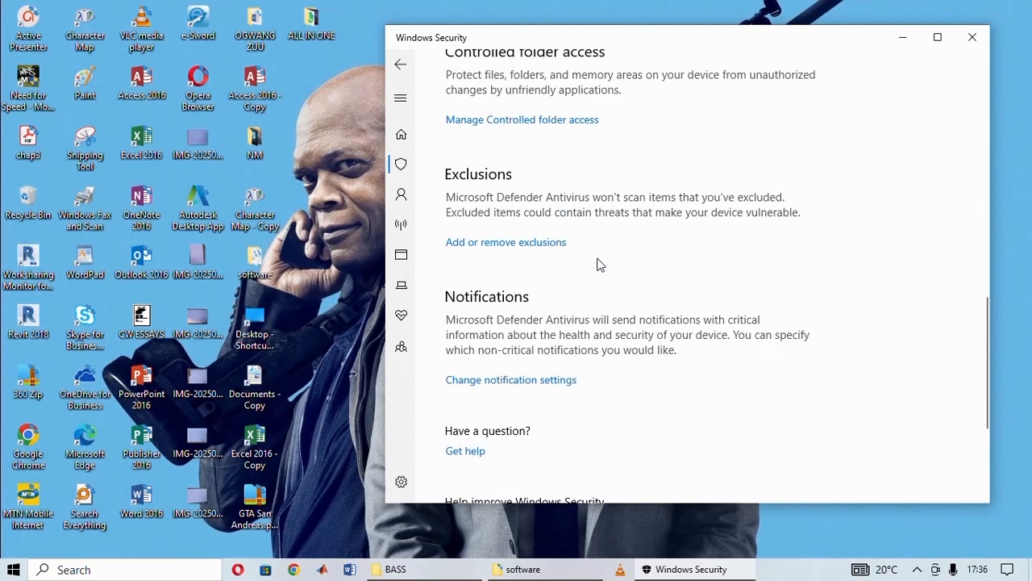
scroll(597, 263, up, 6)
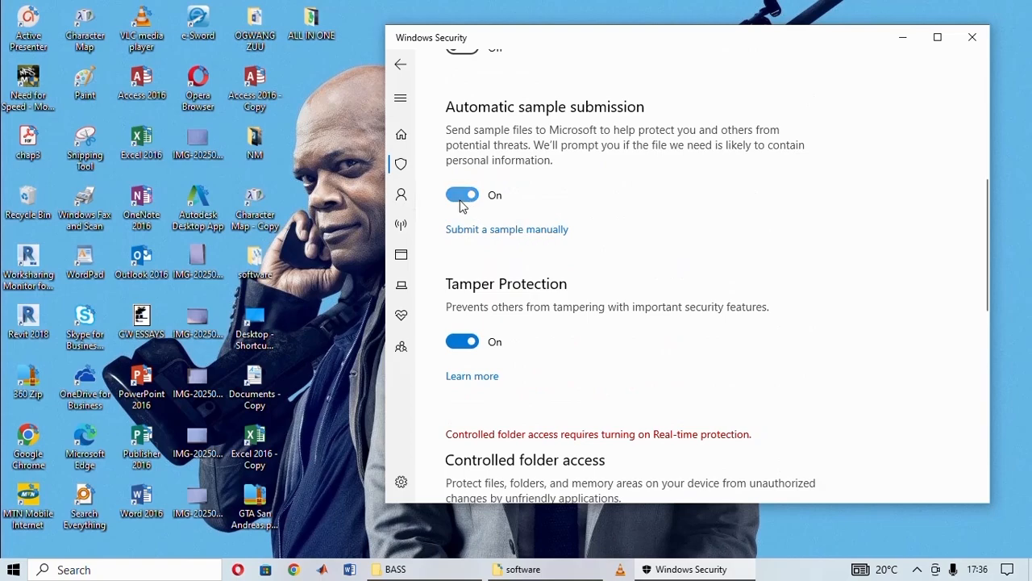
click(464, 201)
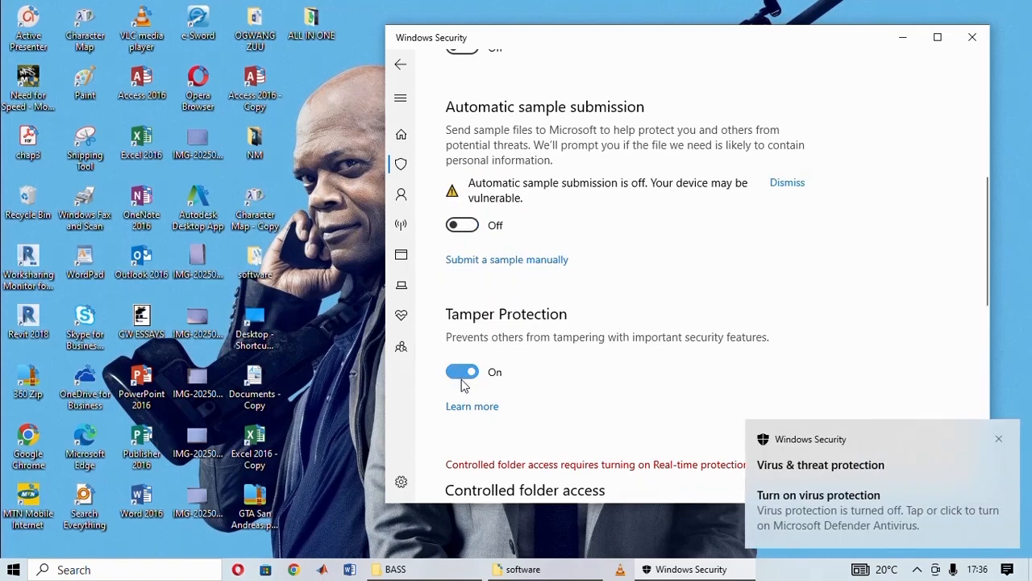
click(462, 373)
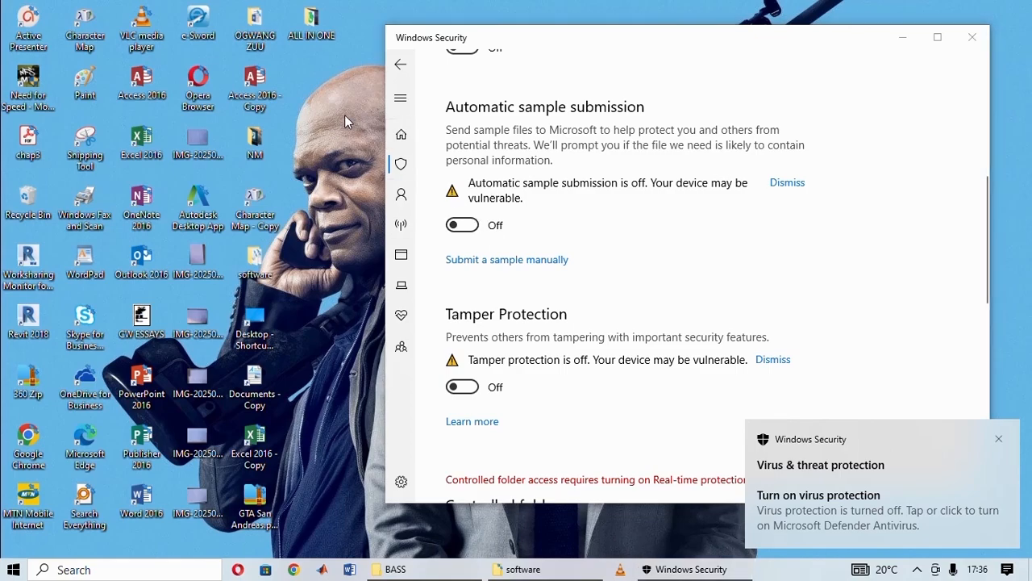
click(972, 38)
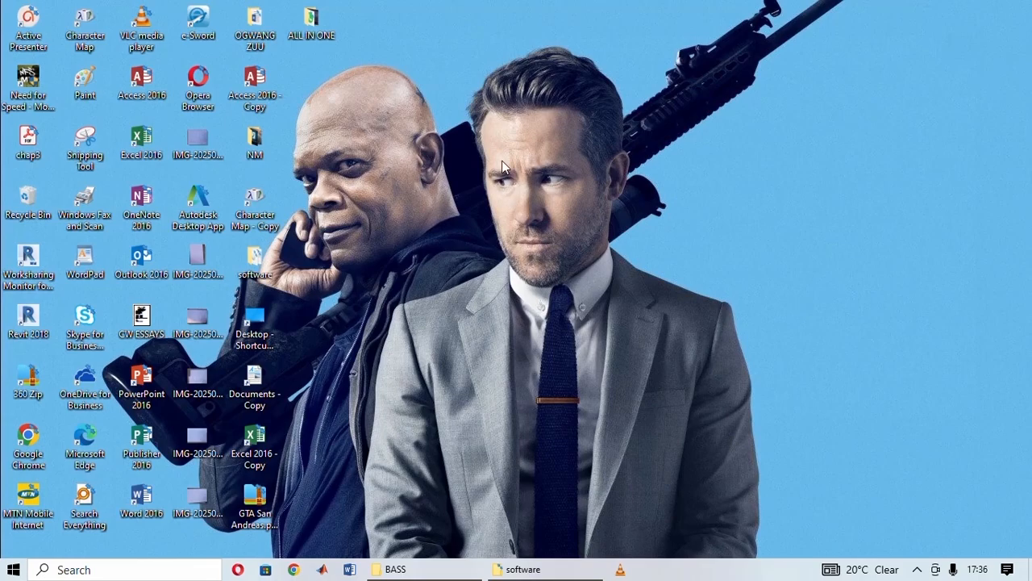
Step: Search Windows for "pc" and open the properties of This PC
click(66, 569)
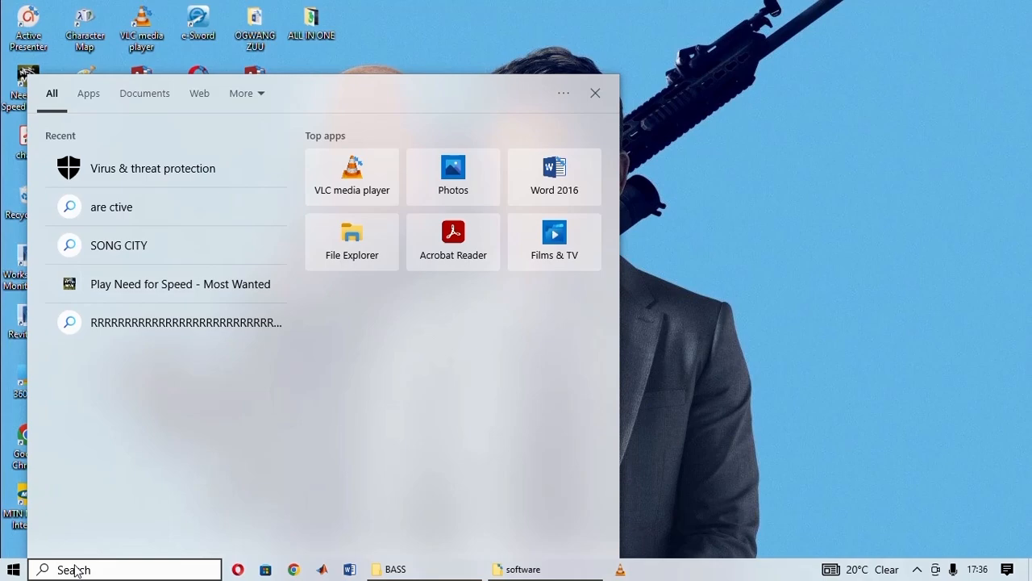
text(pc)
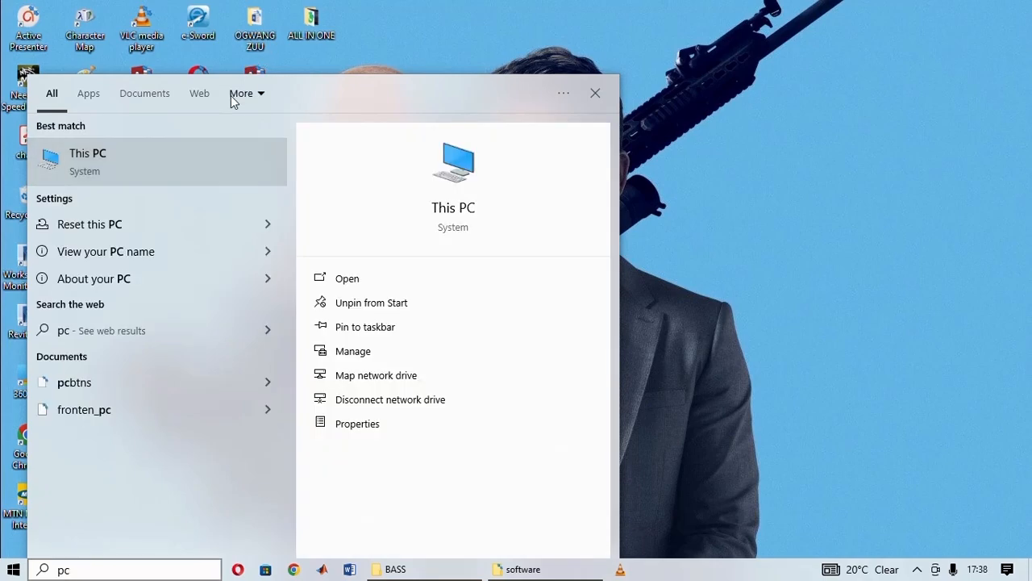
click(177, 167)
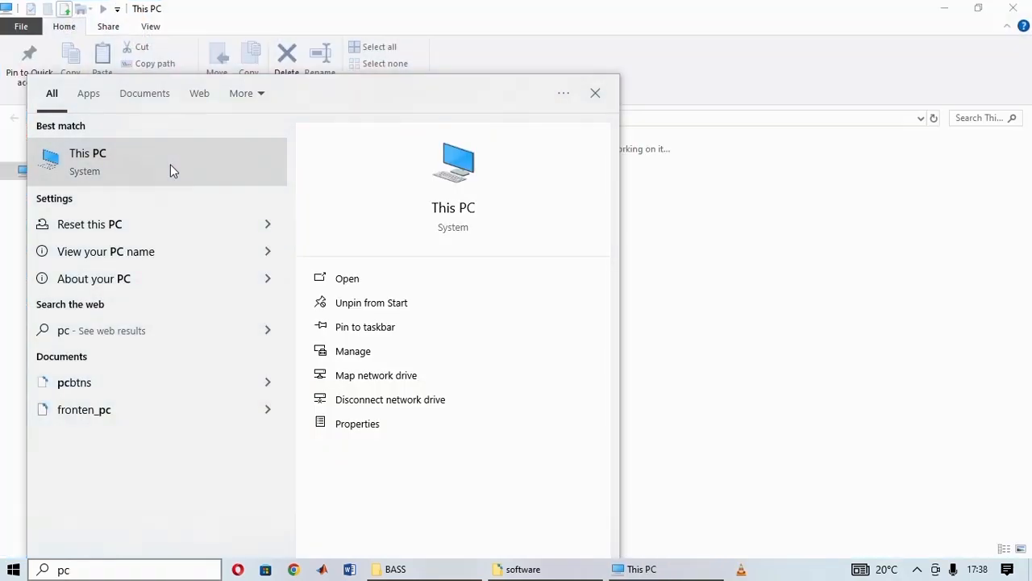
right_click(168, 165)
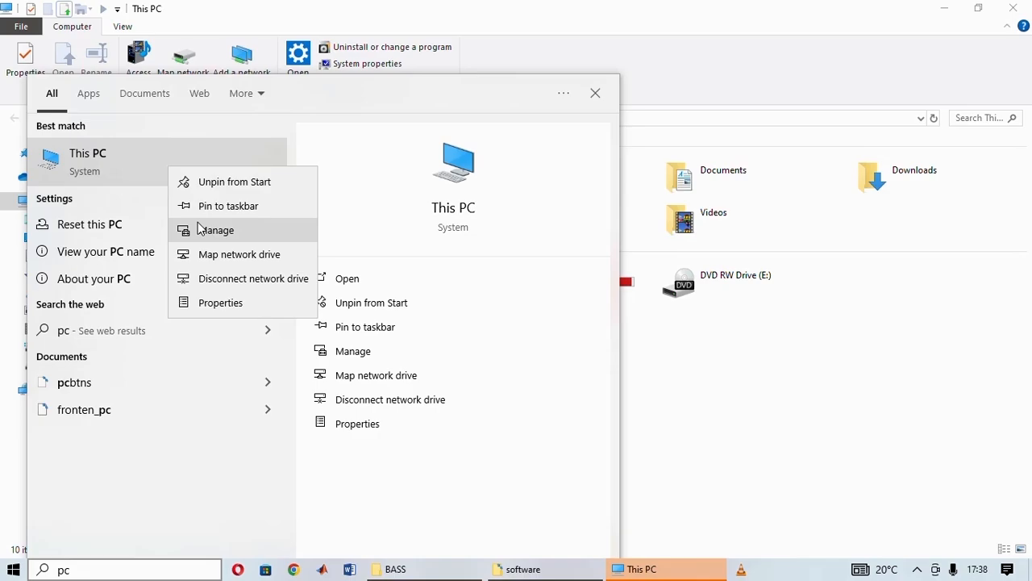
click(230, 304)
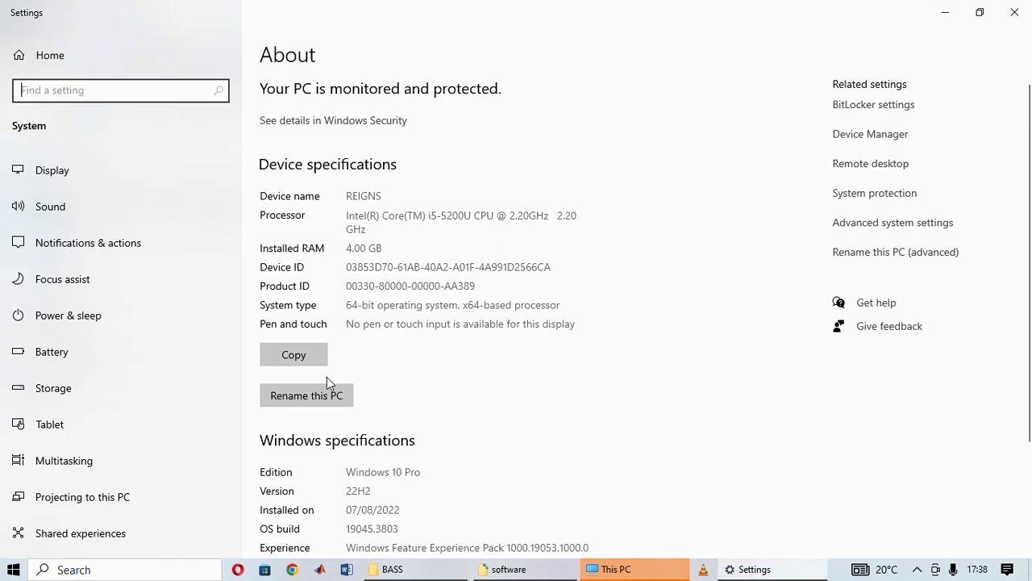
Step: Rename the PC as Administrator and postpone the restart
click(325, 397)
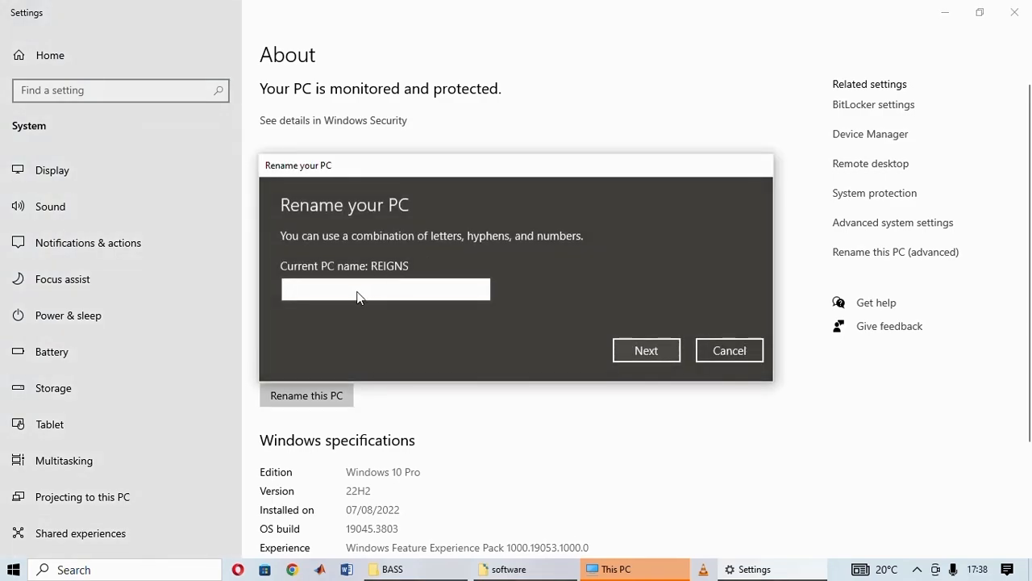
text(A)
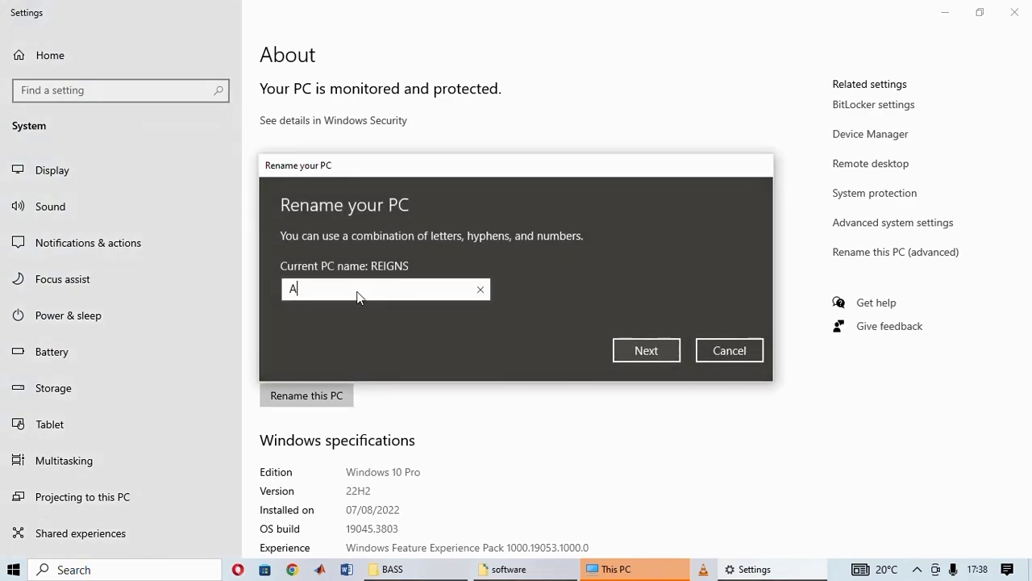
text(dministrator)
click(667, 356)
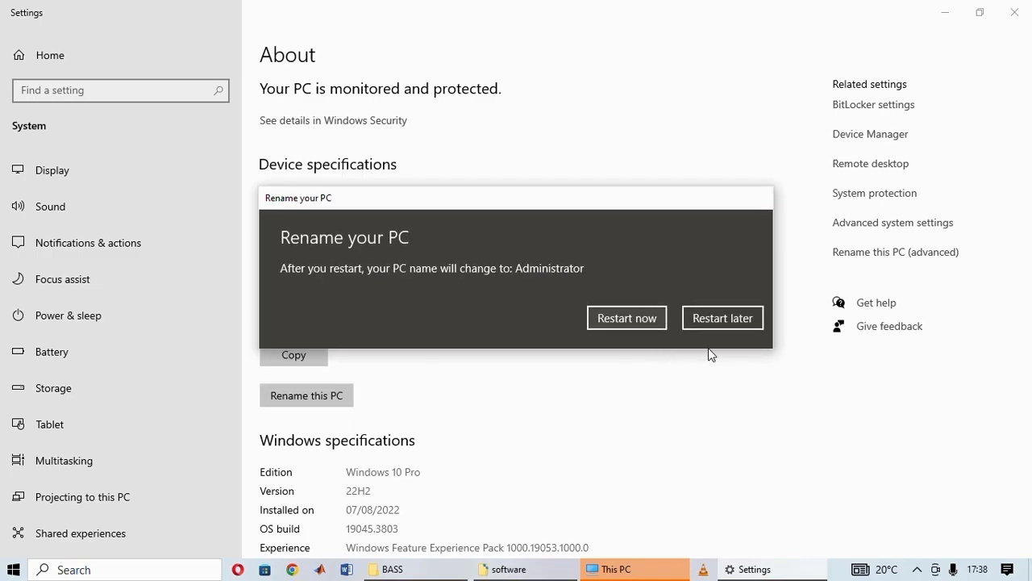
click(713, 319)
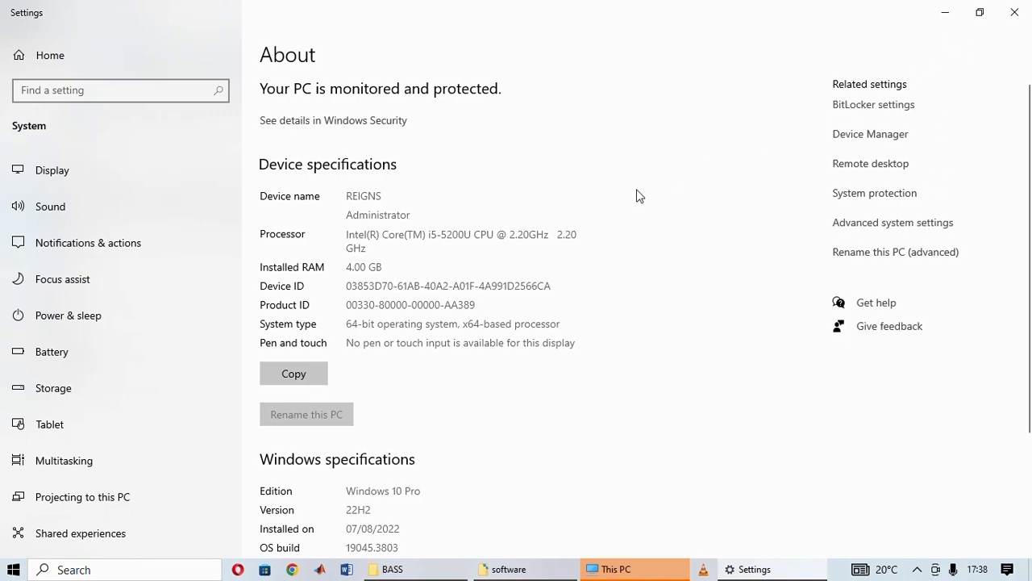
Step: Minimize the open windows and open the software folder from the desktop
click(947, 13)
click(952, 15)
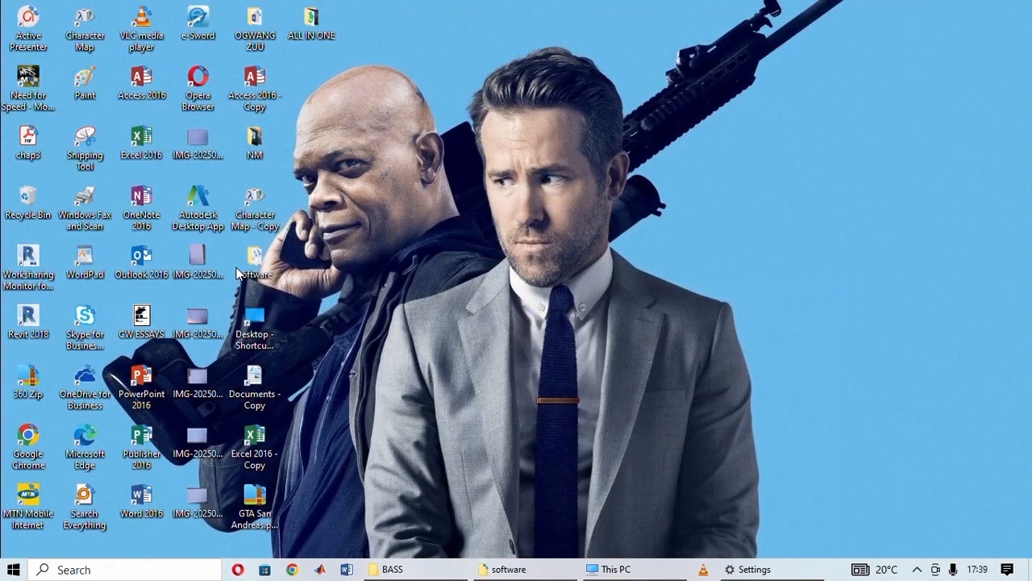
click(266, 275)
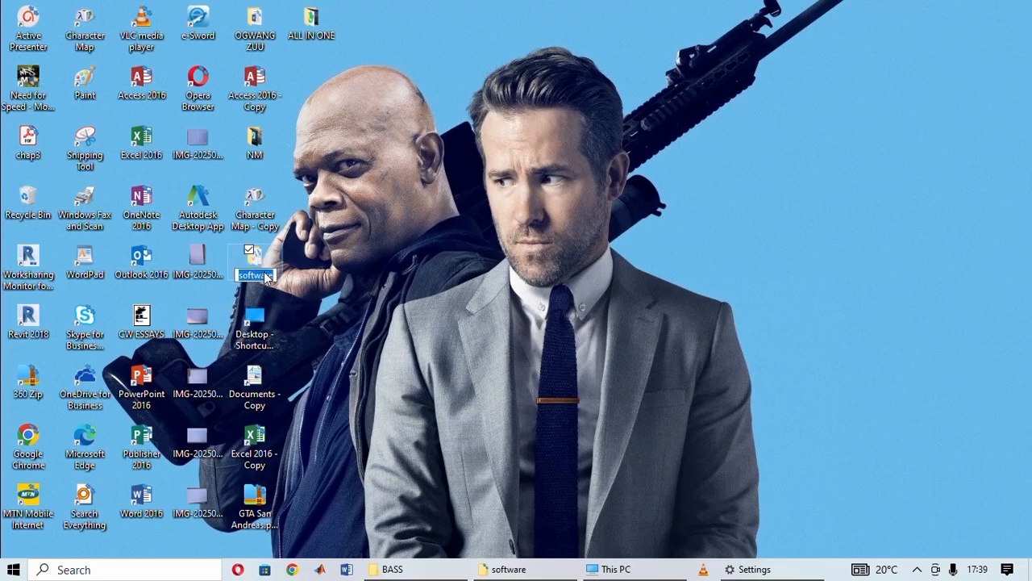
click(268, 258)
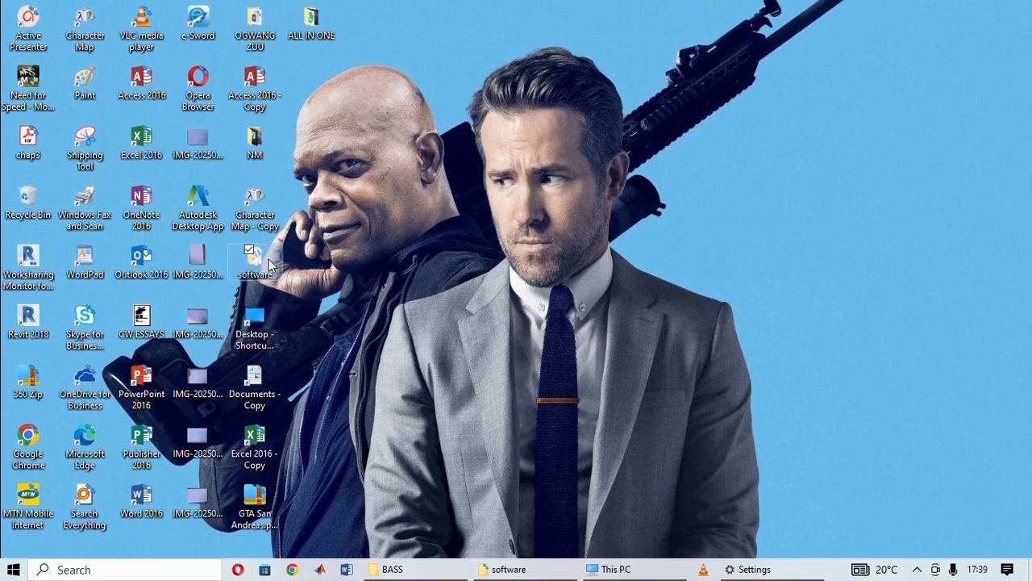
double_click(268, 260)
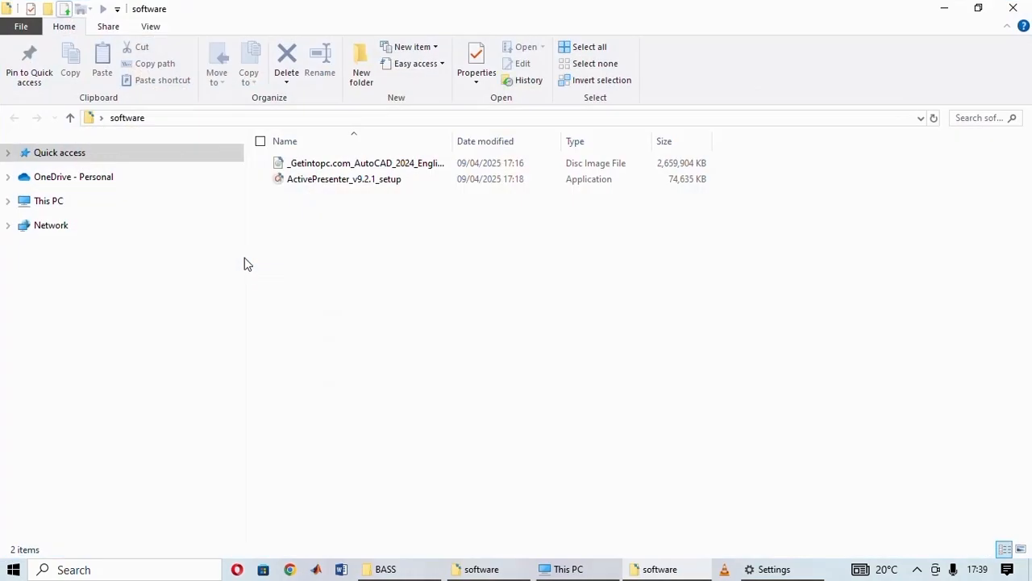
Step: Mount the AutoCAD 2024 disc image from the software folder and run its Setup application as administrator
click(352, 164)
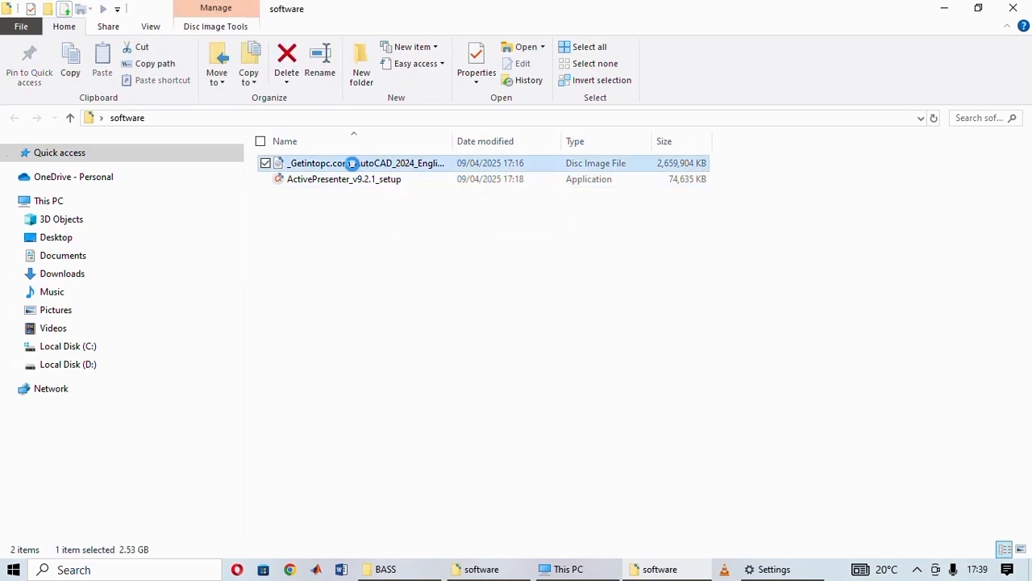
double_click(352, 163)
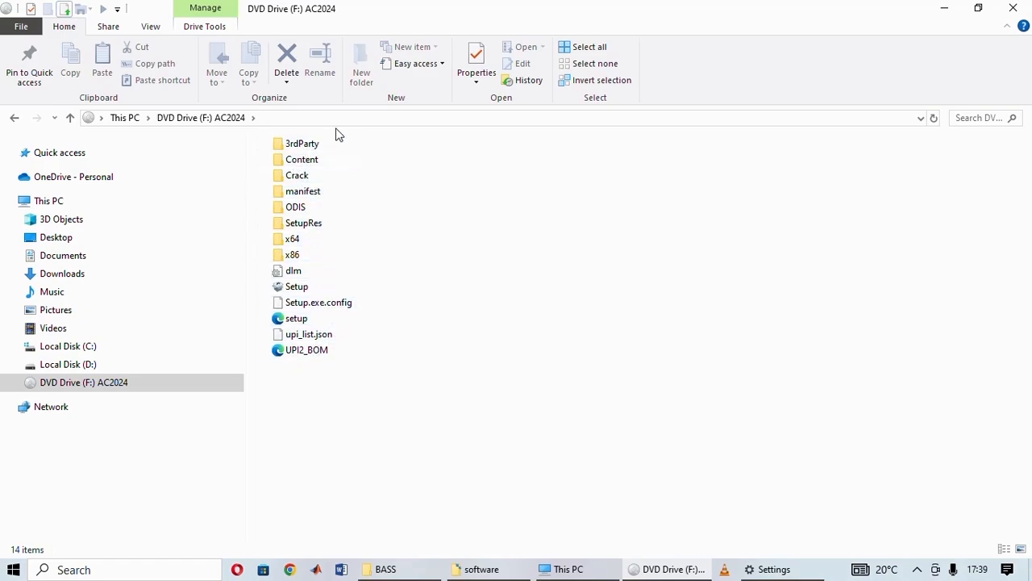
click(299, 289)
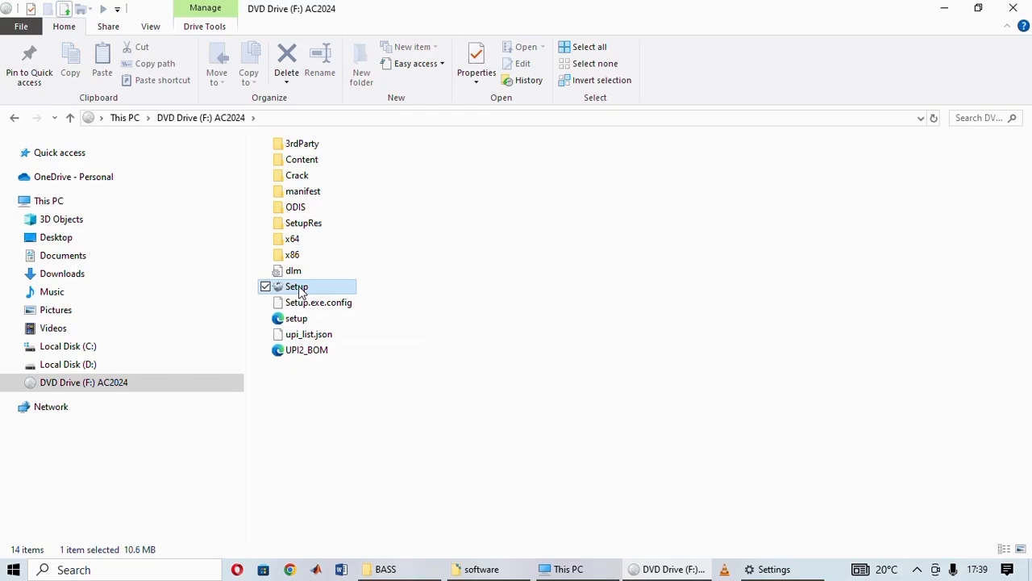
right_click(299, 289)
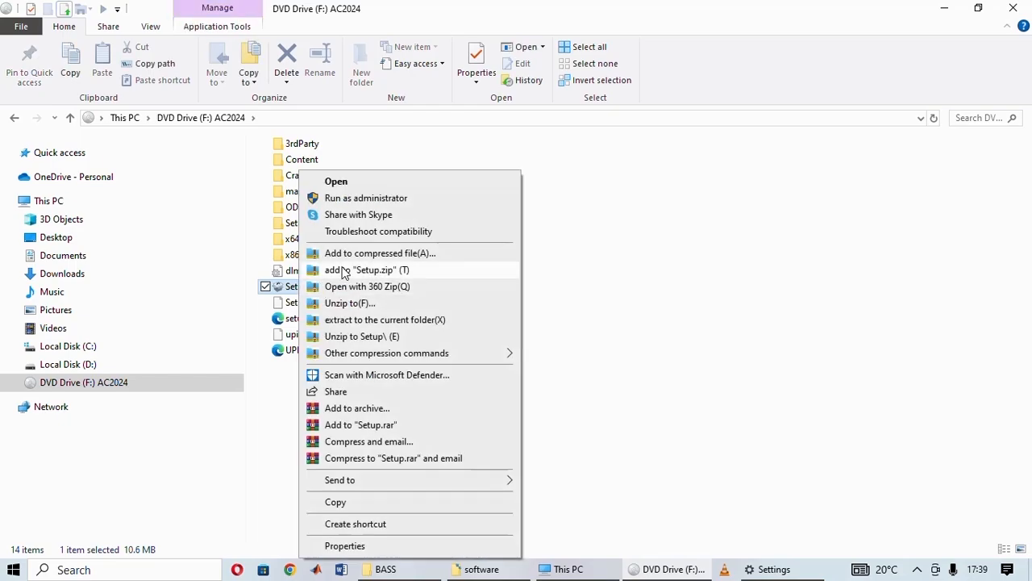
click(365, 198)
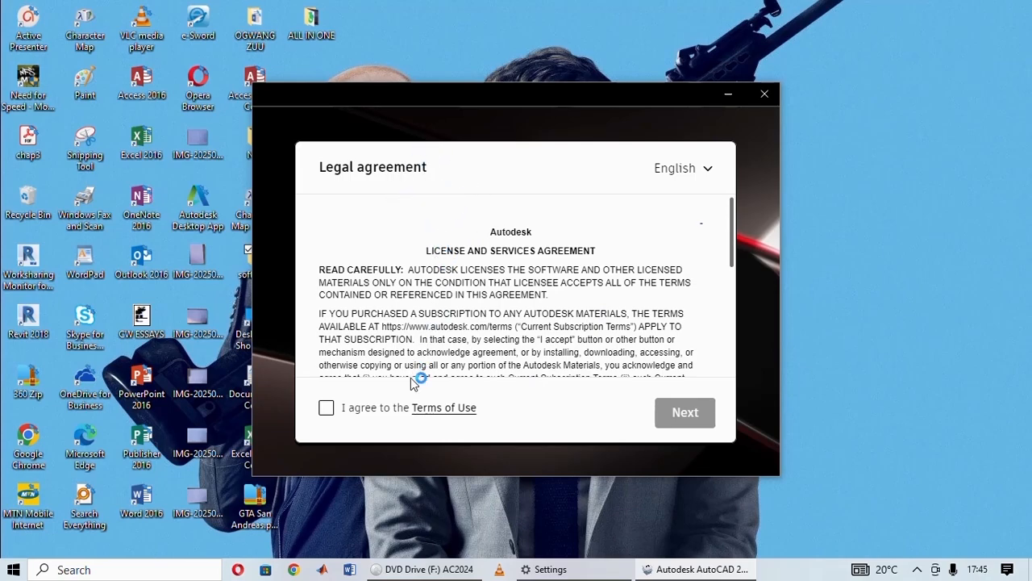
Step: Accept the Autodesk terms of use, install AutoCAD 2024 in C:\Program Files\Autodesk, and postpone the computer restart
click(327, 408)
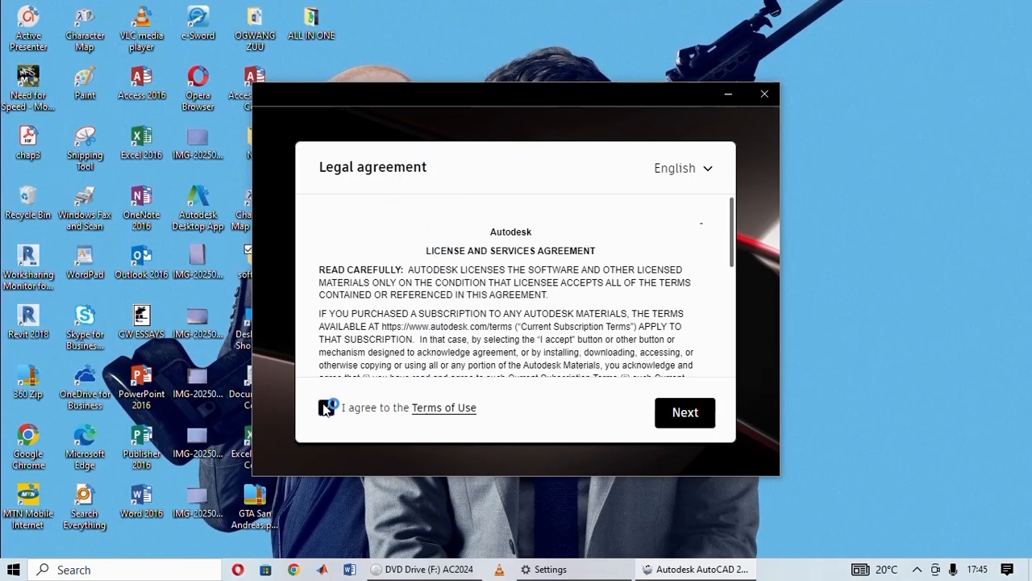
click(685, 412)
click(694, 419)
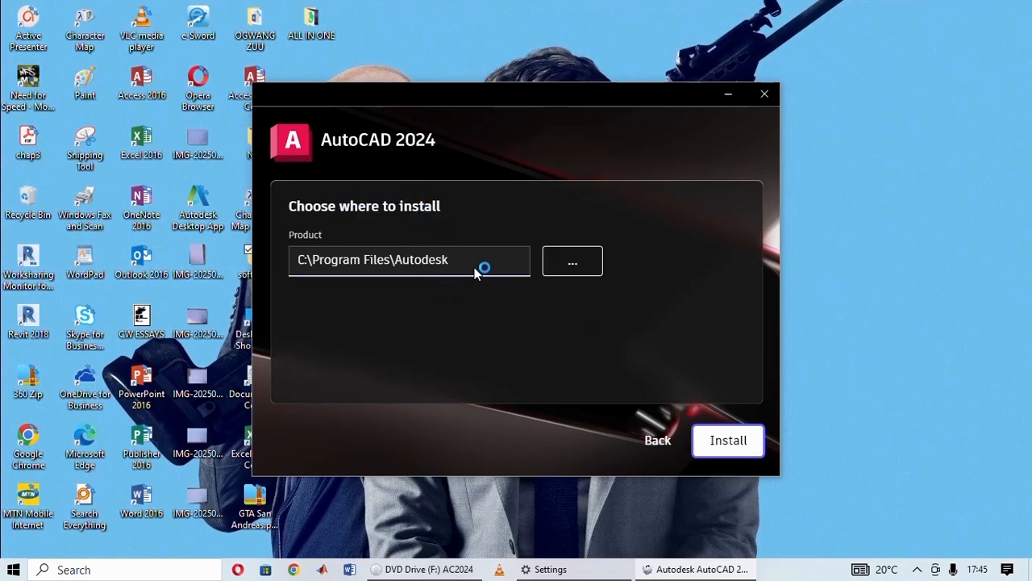
click(725, 439)
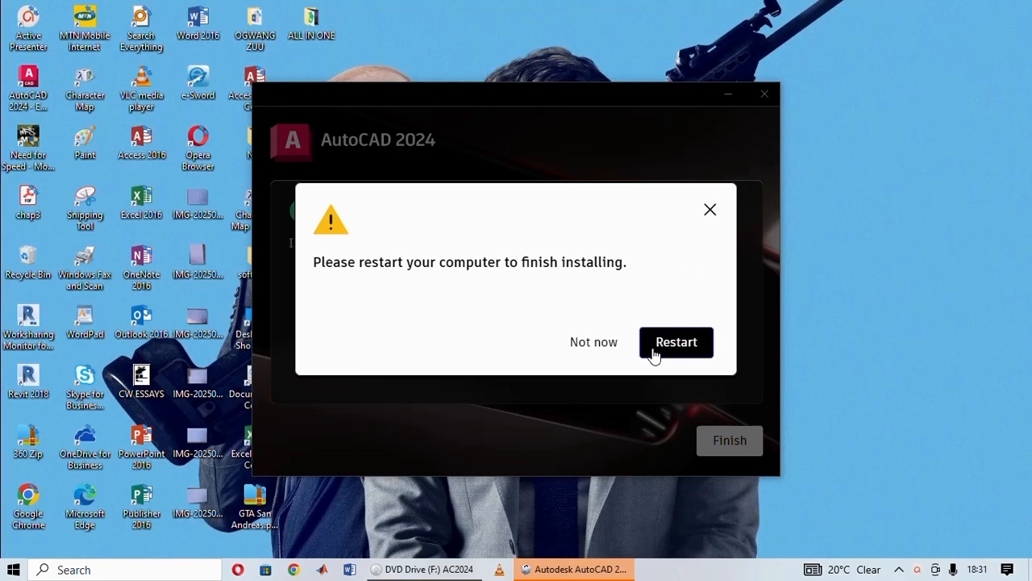
click(604, 352)
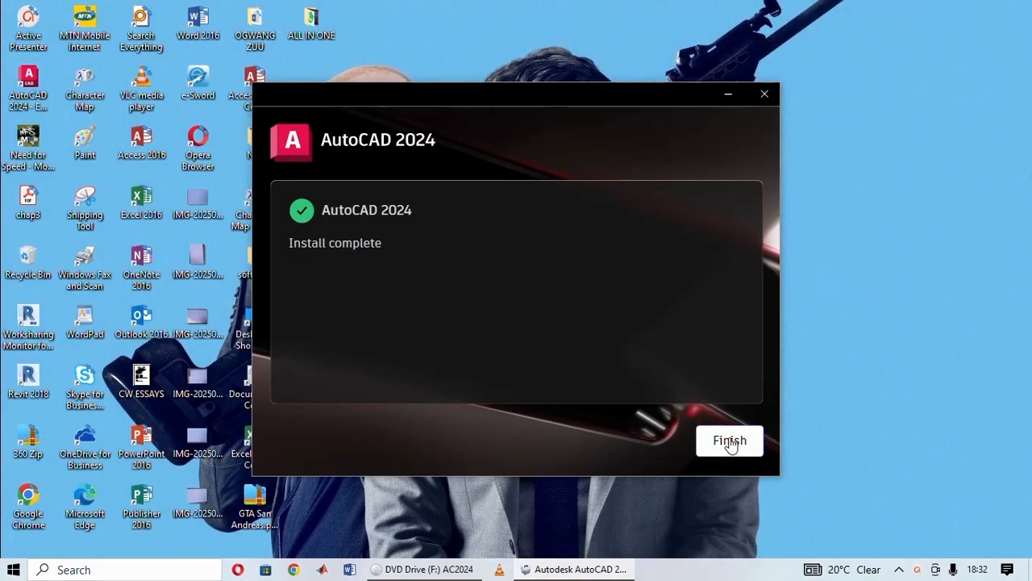
Step: Minimize the installer, reopen the AutoCAD disc image, and run Autodesk License Patcher Installer from its folder inside Crack
click(728, 94)
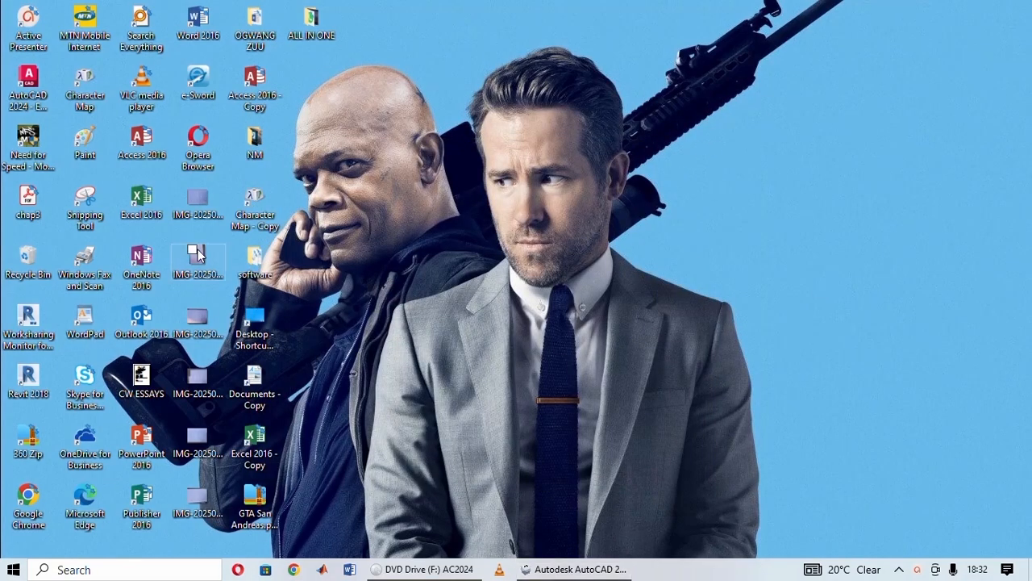
double_click(255, 260)
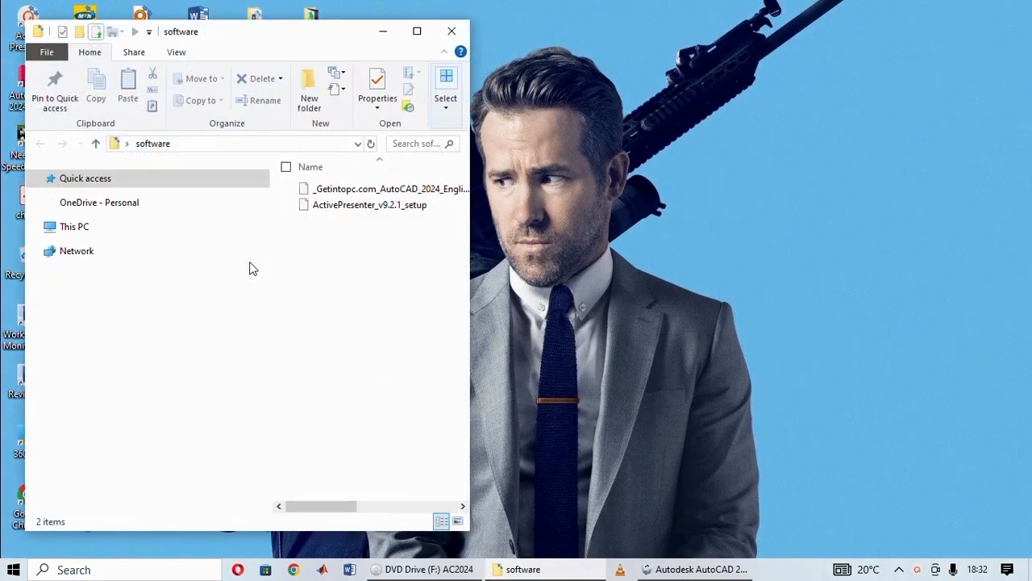
click(372, 188)
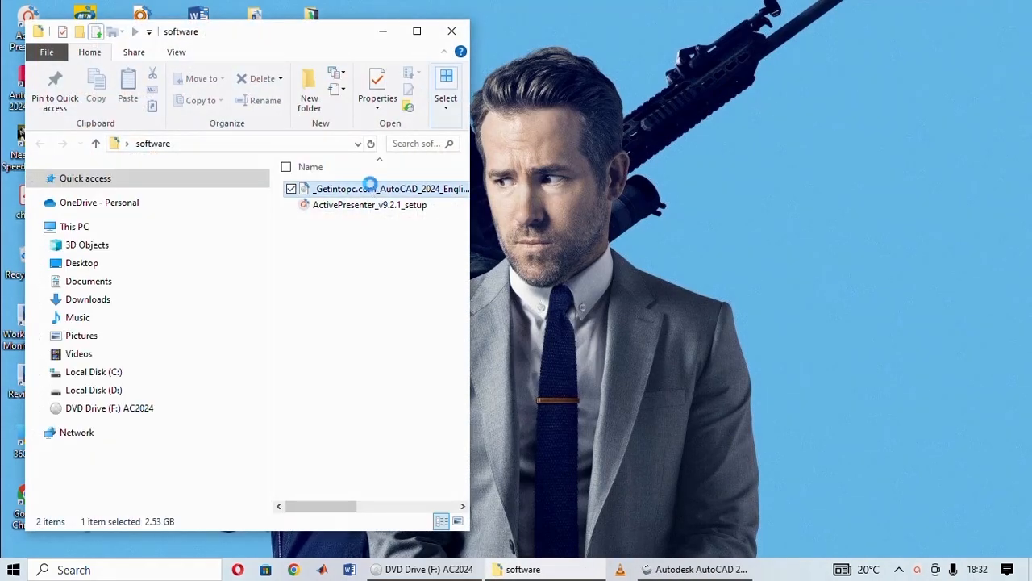
click(417, 33)
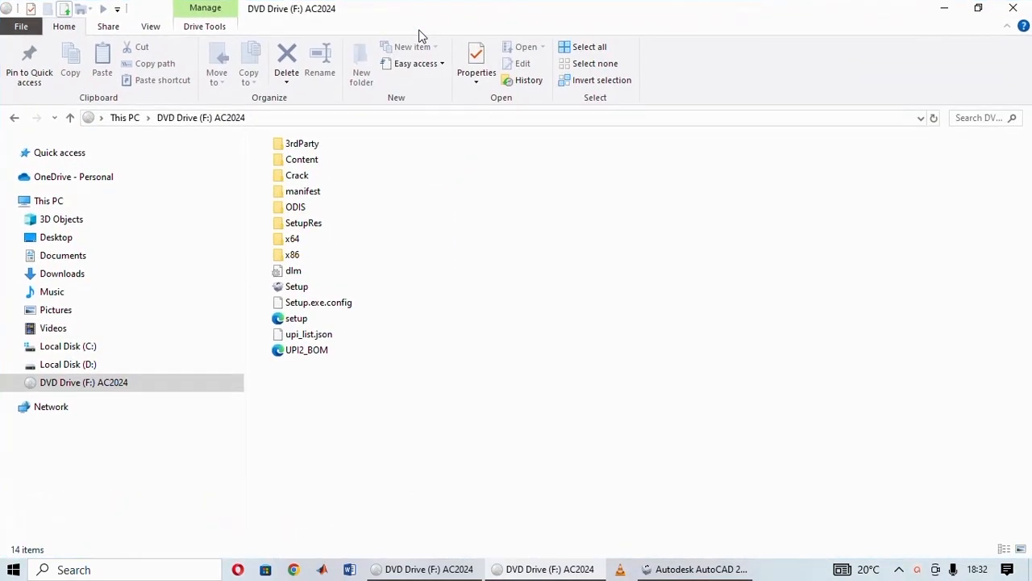
double_click(329, 179)
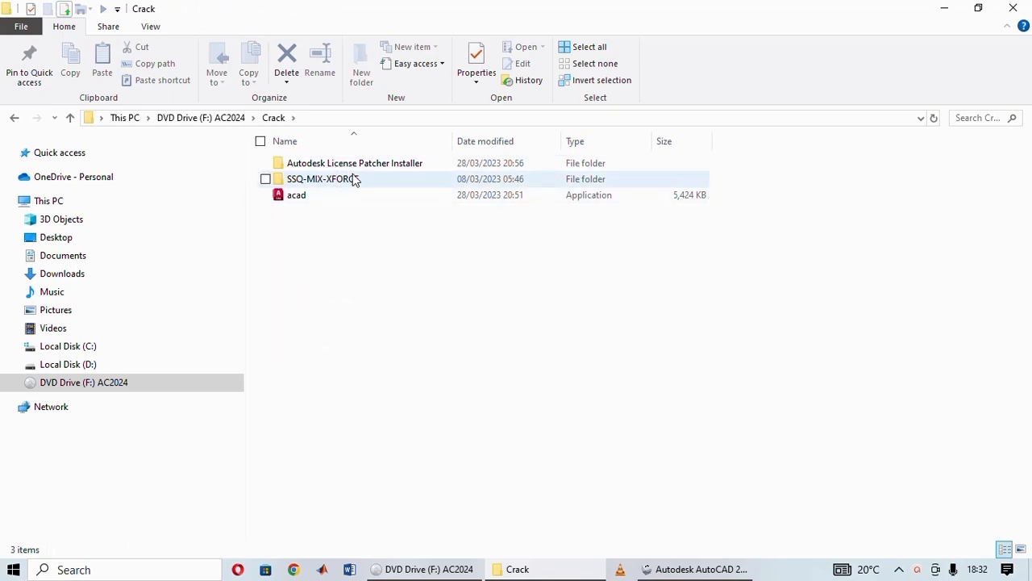
click(424, 168)
double_click(427, 166)
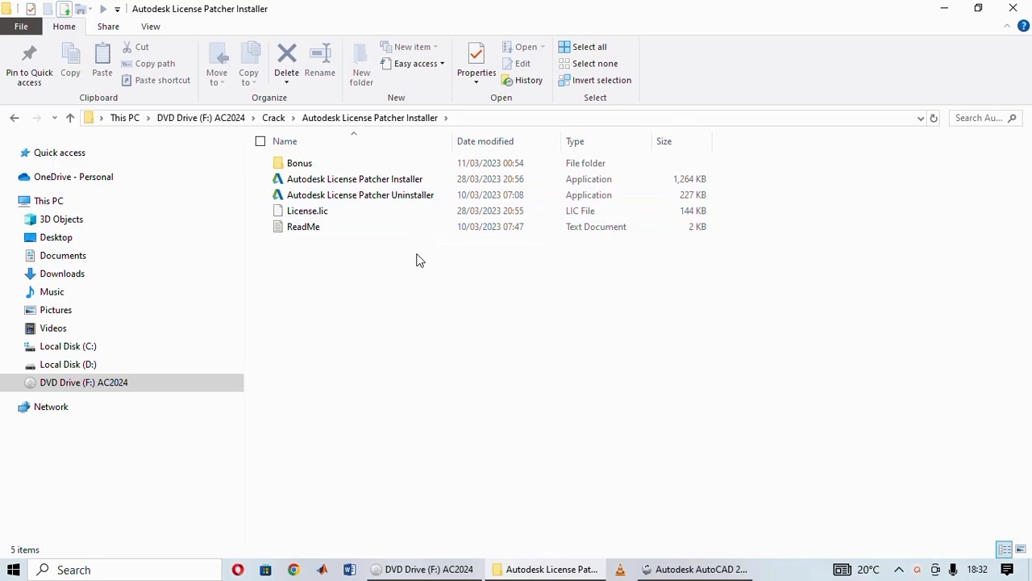
click(440, 184)
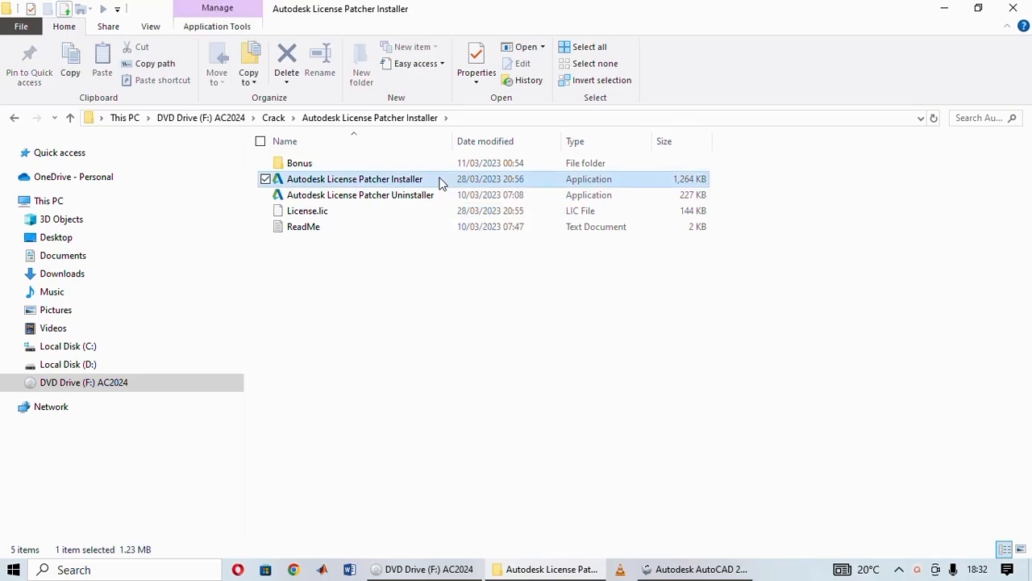
double_click(440, 184)
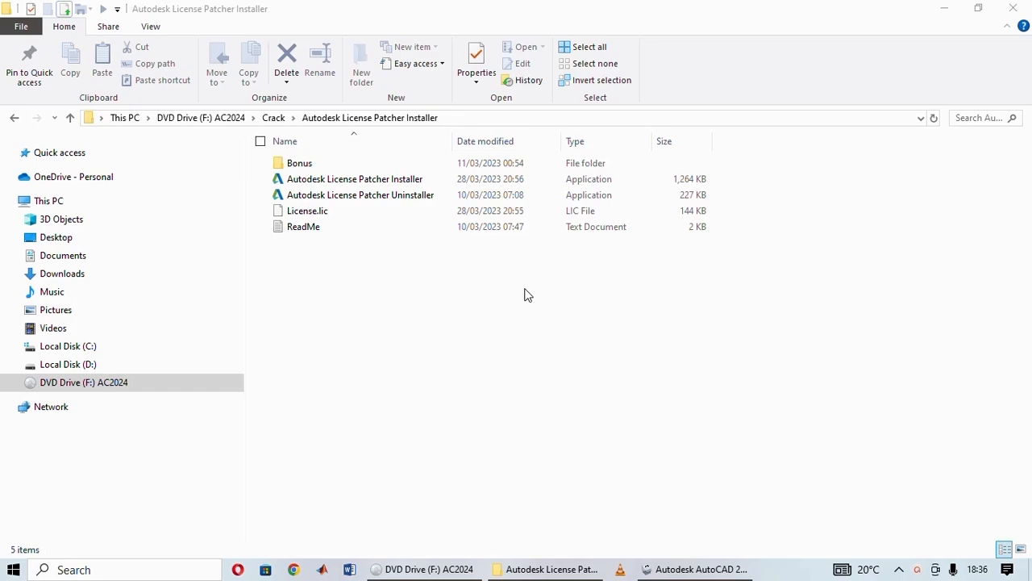
Step: Switch to AutoCAD 2024 from the desktop and start a new drawing with the grid display turned off
click(945, 9)
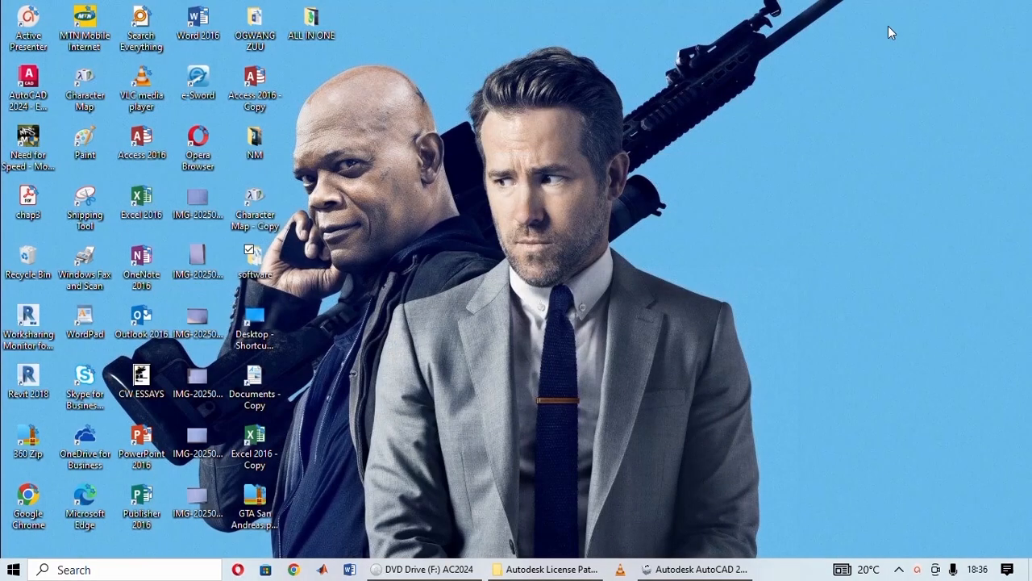
double_click(31, 96)
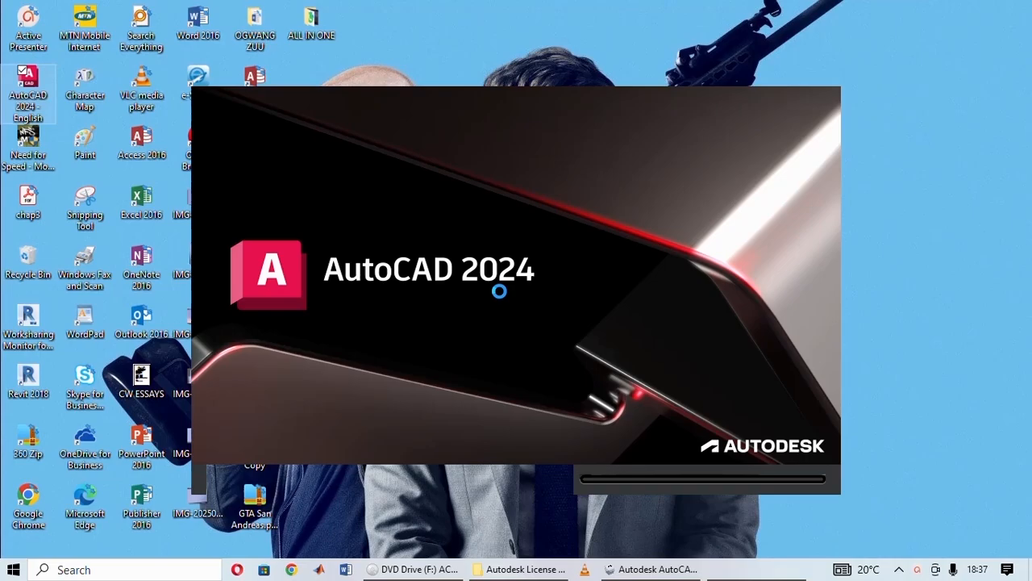
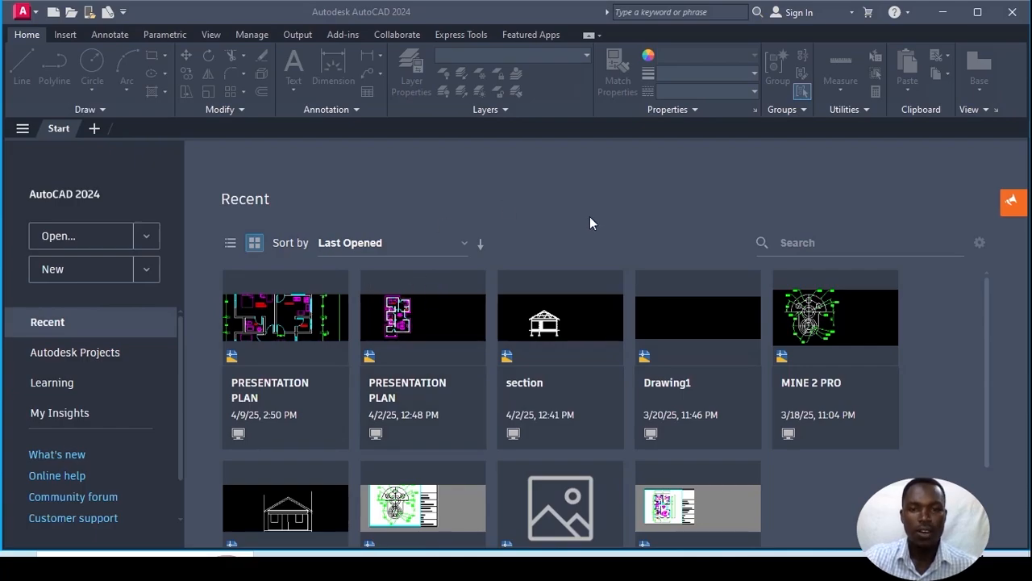
click(80, 269)
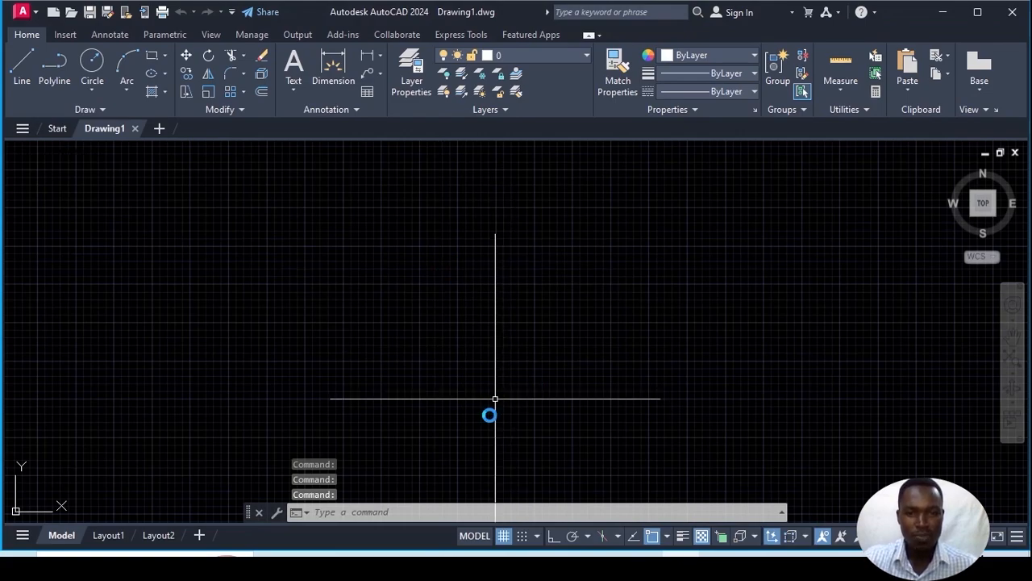
click(503, 537)
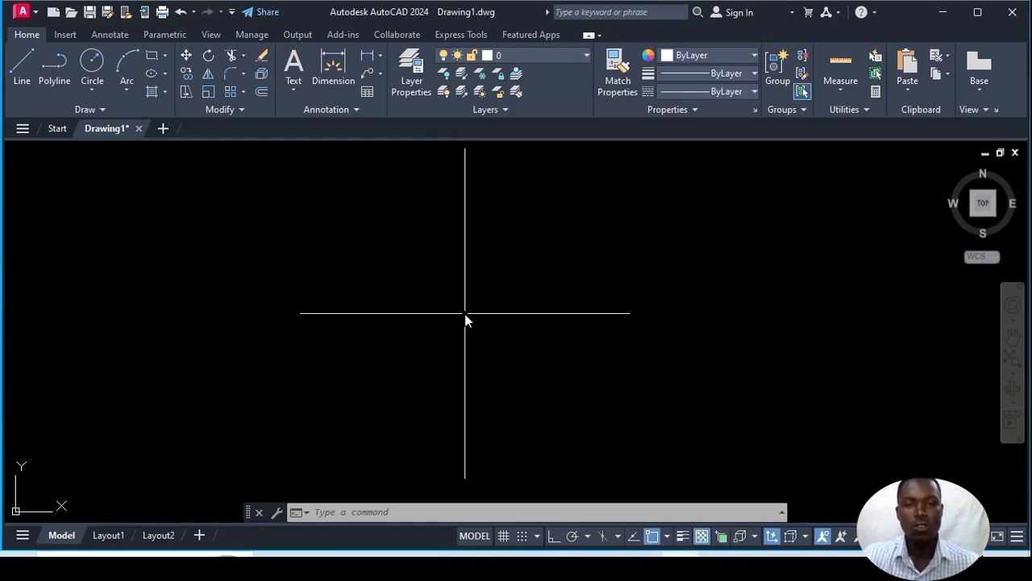
Step: Set the crosshair size to 59 in the display options and apply it
right_click(465, 318)
click(502, 305)
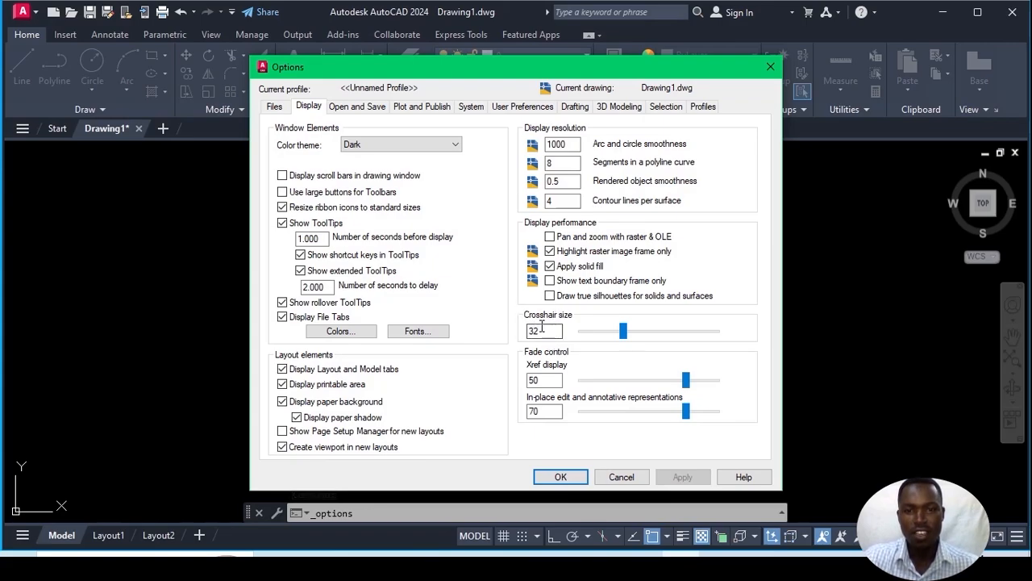
drag(624, 331, 661, 330)
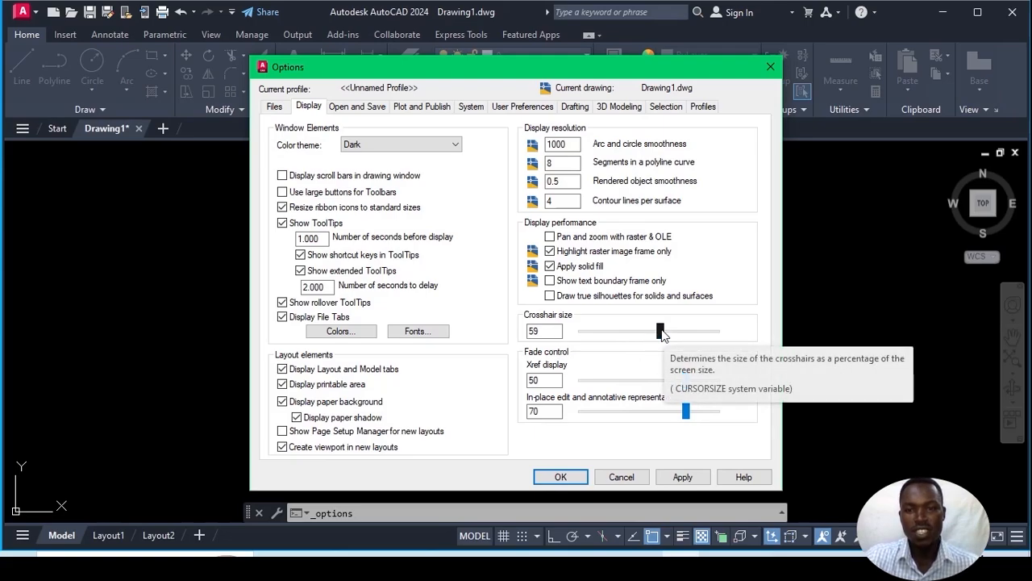
click(698, 477)
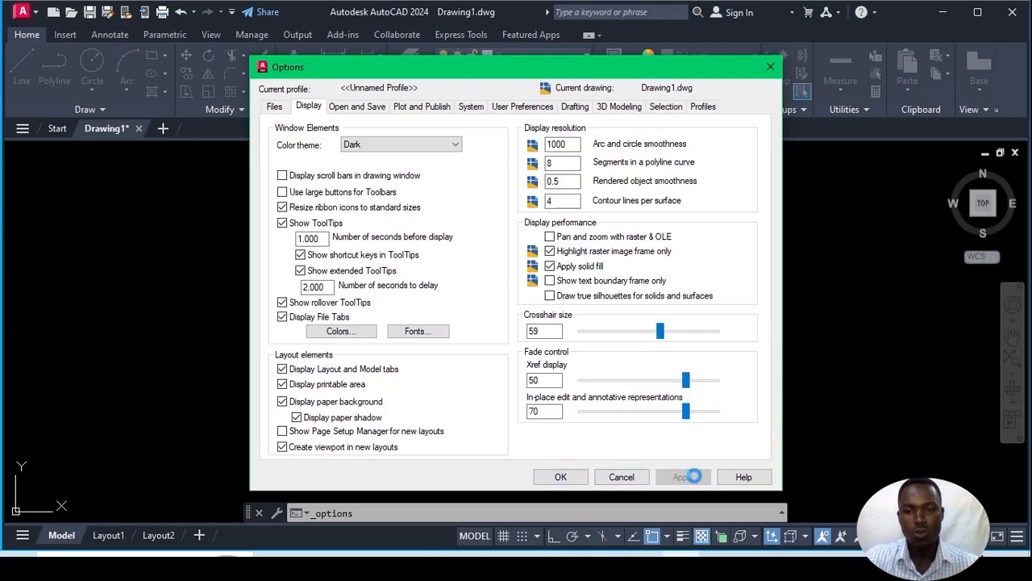
click(566, 475)
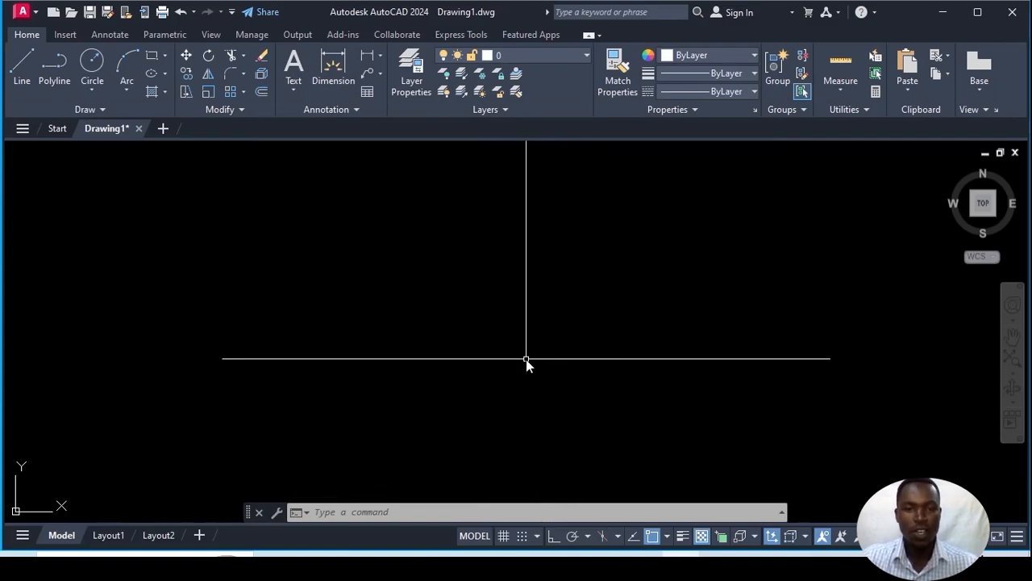
Step: Set the crosshair size to 39 in the display options and apply it
right_click(531, 348)
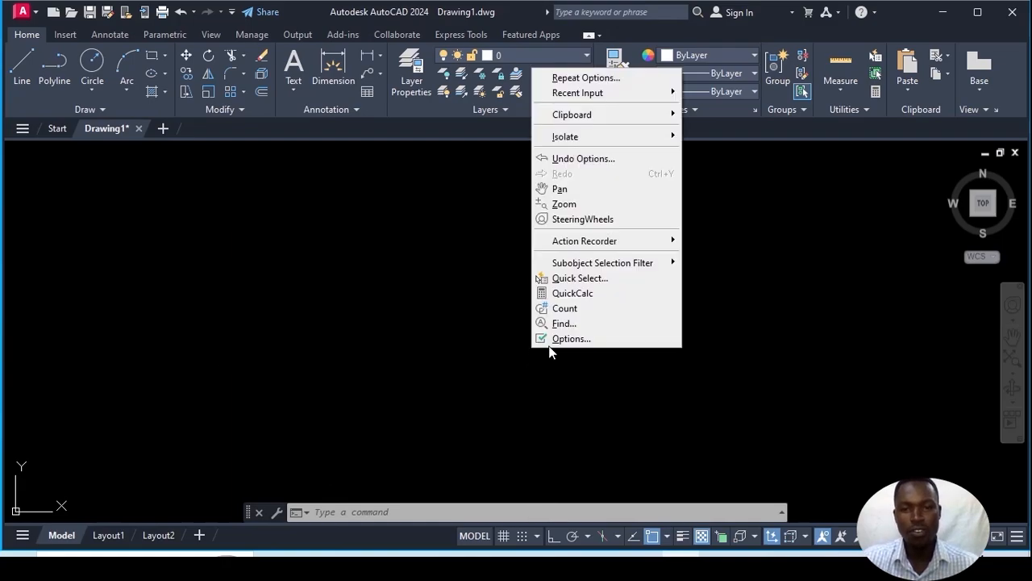
click(564, 340)
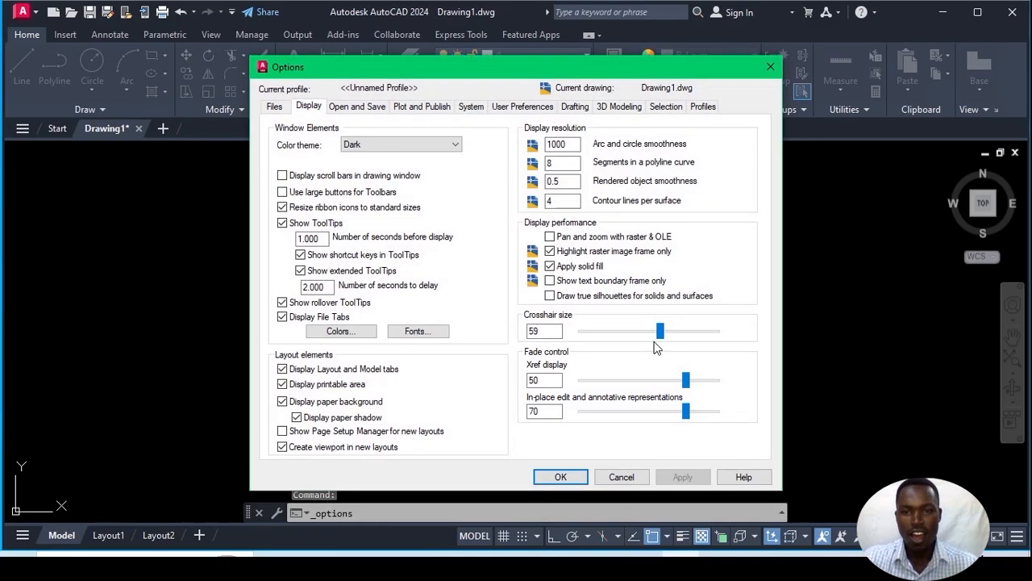
drag(660, 330, 636, 343)
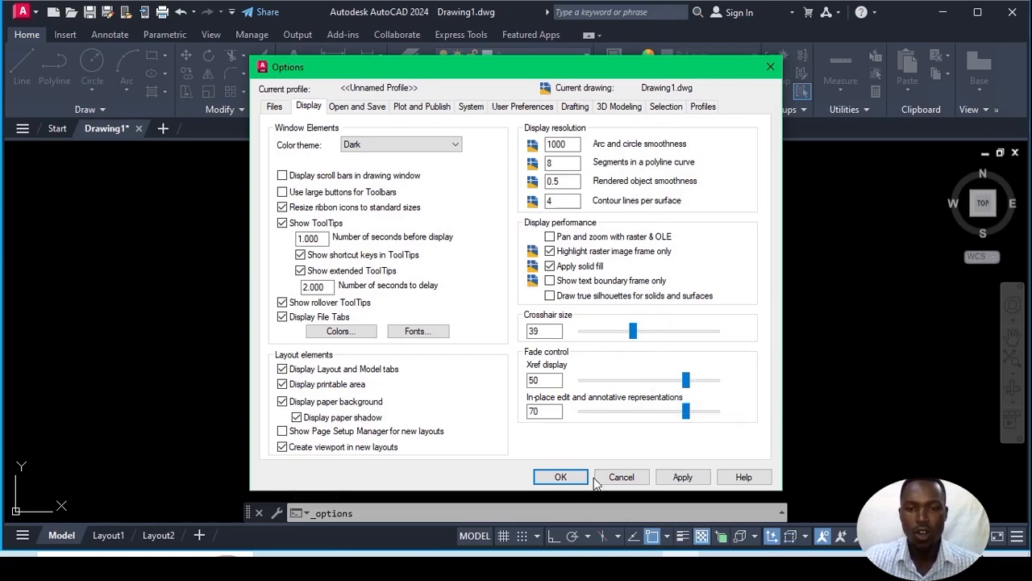
click(684, 477)
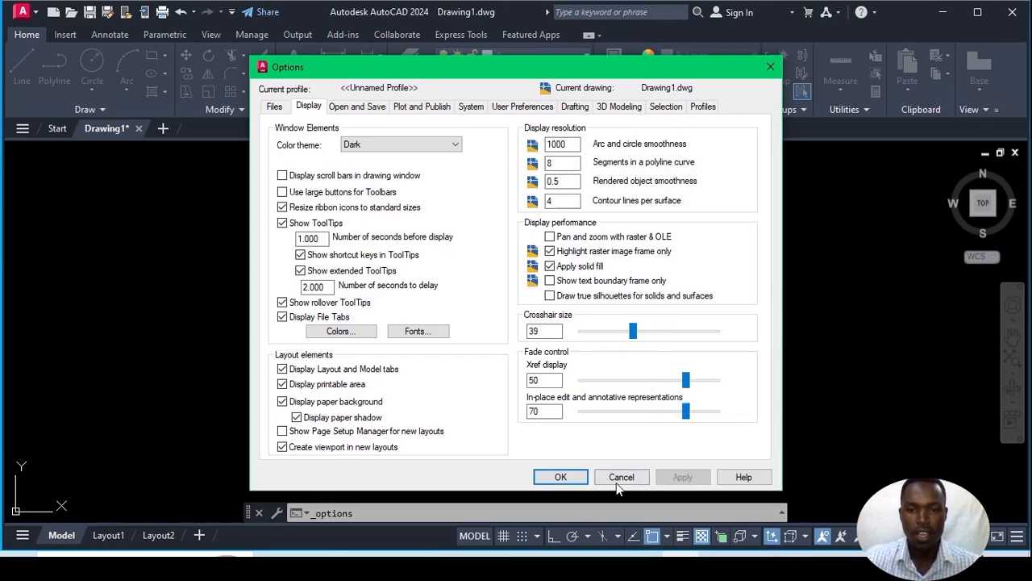
click(579, 478)
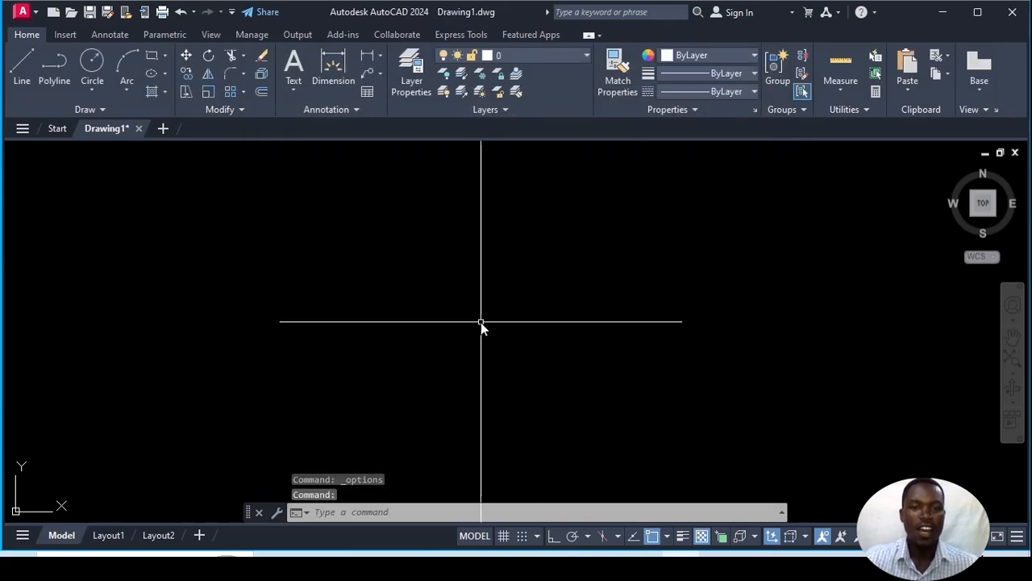
scroll(490, 312, down, 3)
scroll(527, 292, up, 3)
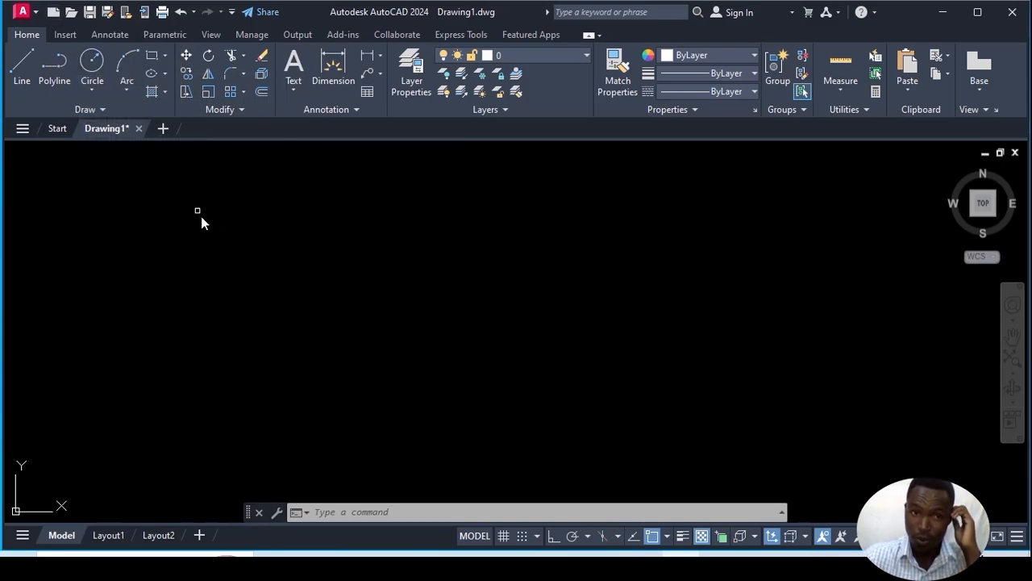
Step: Create a new drawing from the acadiso.dwt template and turn off its grid display
click(53, 13)
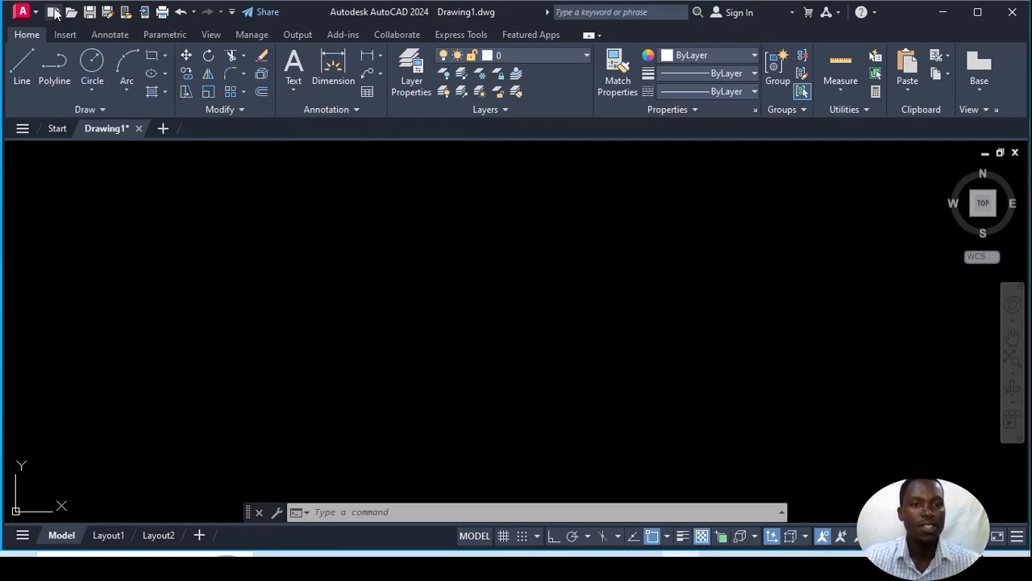
click(53, 13)
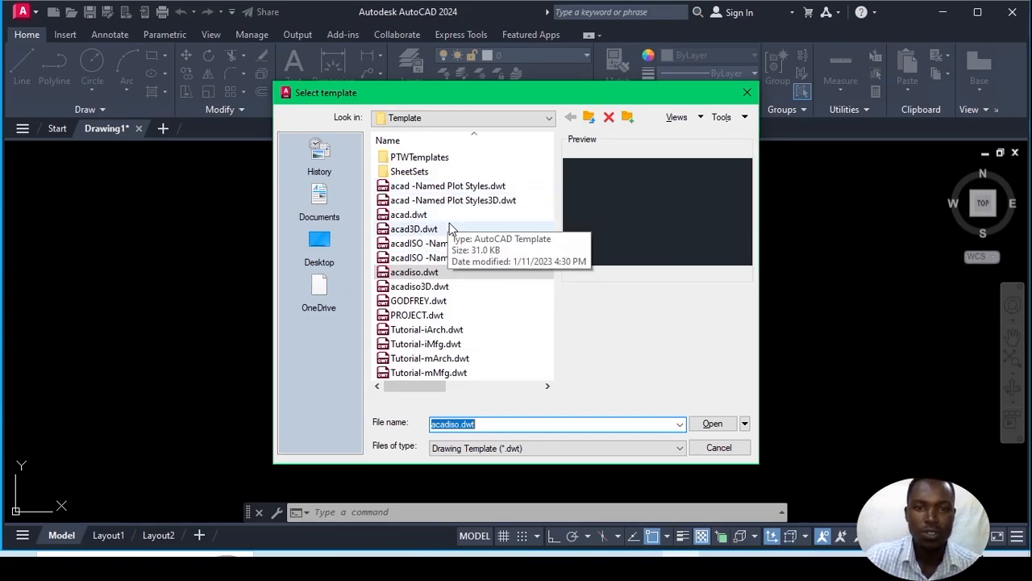
scroll(455, 304, right, 3)
scroll(455, 302, left, 3)
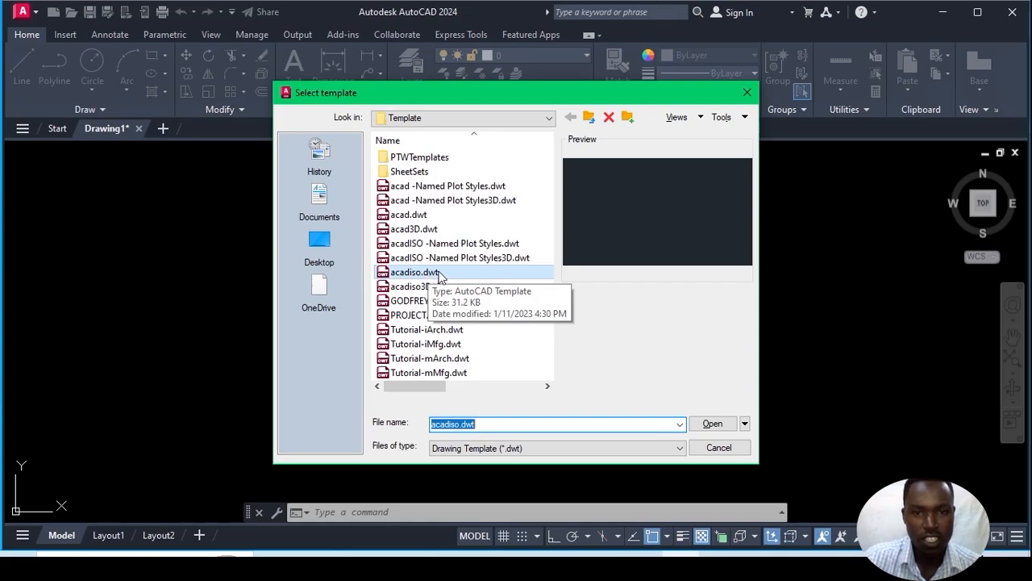
click(440, 275)
double_click(439, 272)
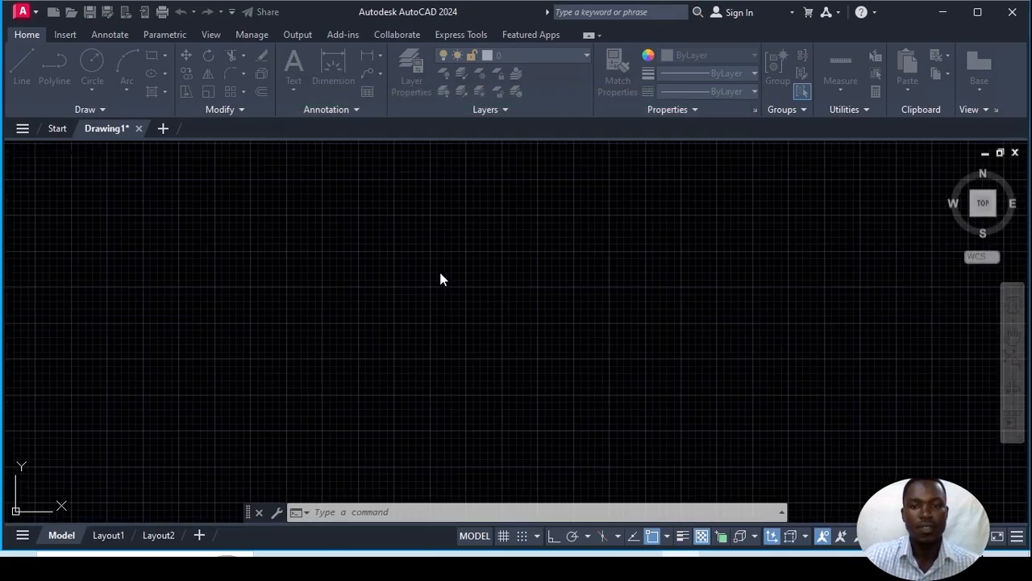
click(504, 535)
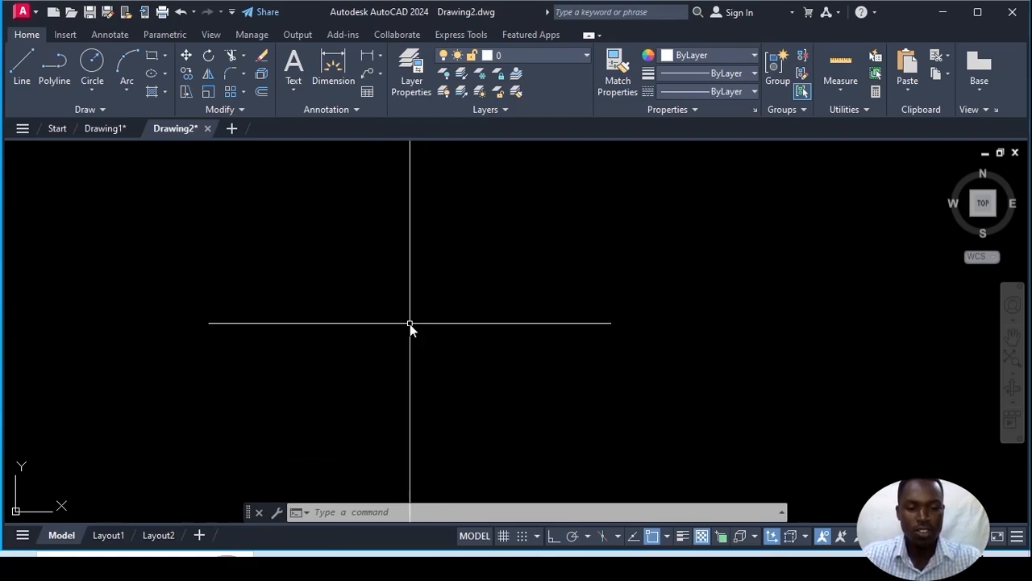
Step: Set the length precision to 0 in the drawing units, keeping the decimal type and millimeters
text(UNits)
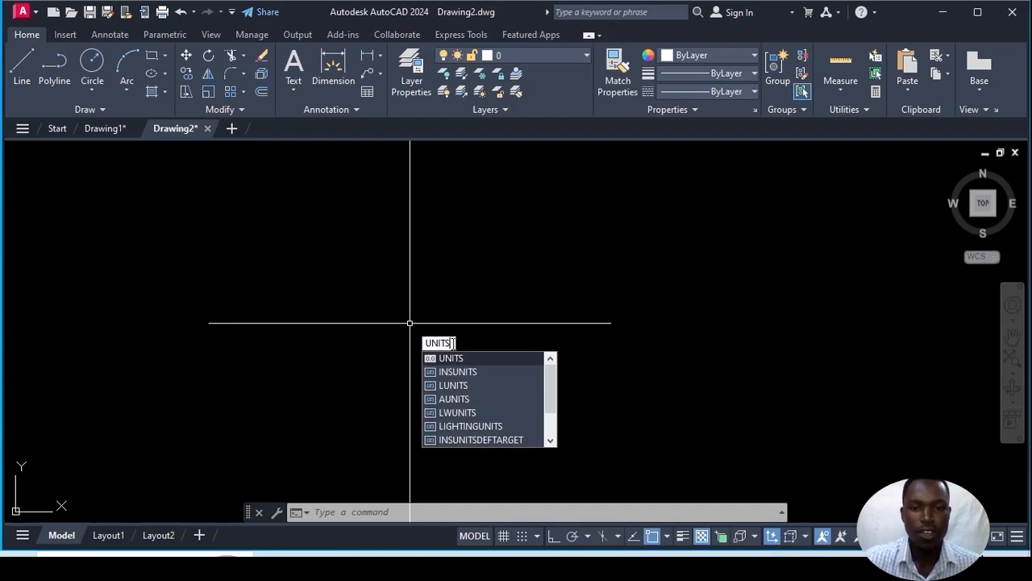
click(472, 359)
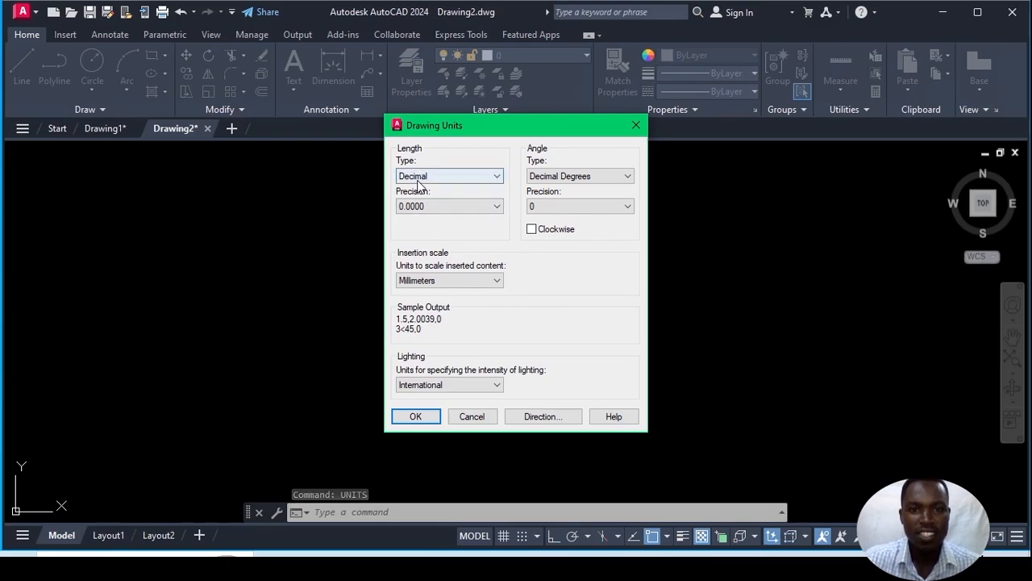
click(499, 207)
click(458, 220)
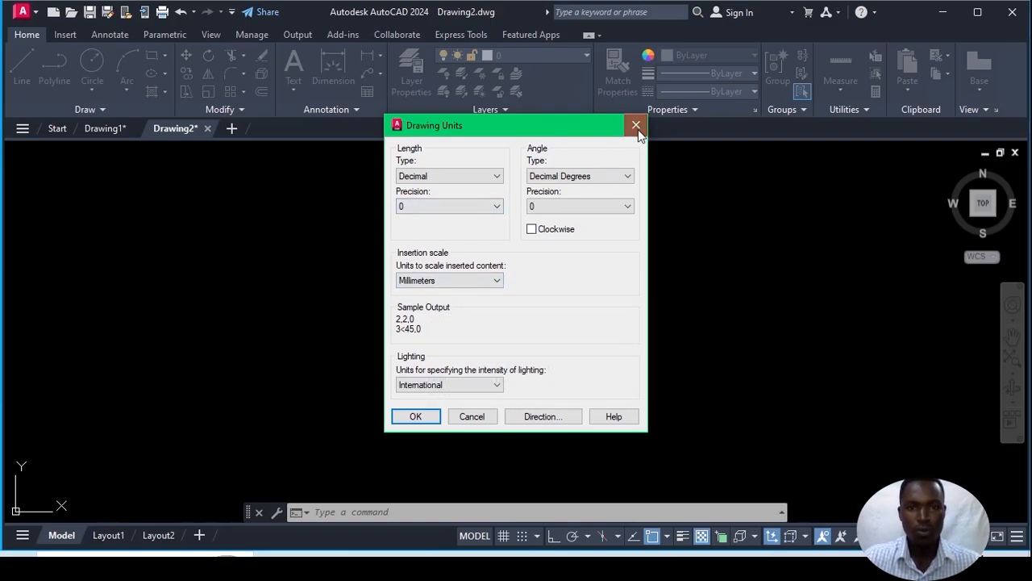
key(Return)
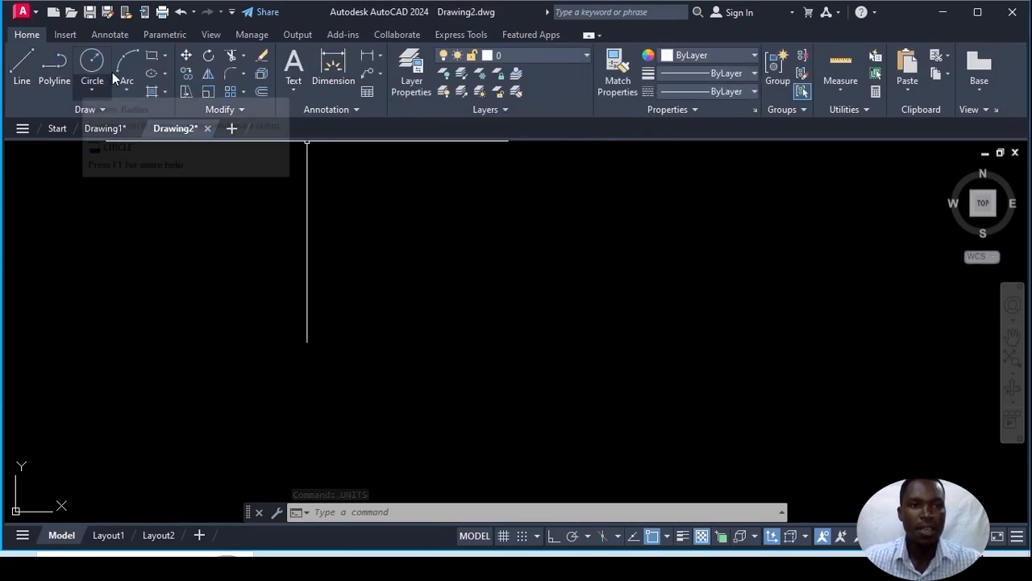
Step: Add a two-line multiline text note reading "acadiso dwt - mm" and "acad dwt -inches and feet" in the drawing area
click(110, 35)
click(42, 71)
click(258, 182)
click(492, 428)
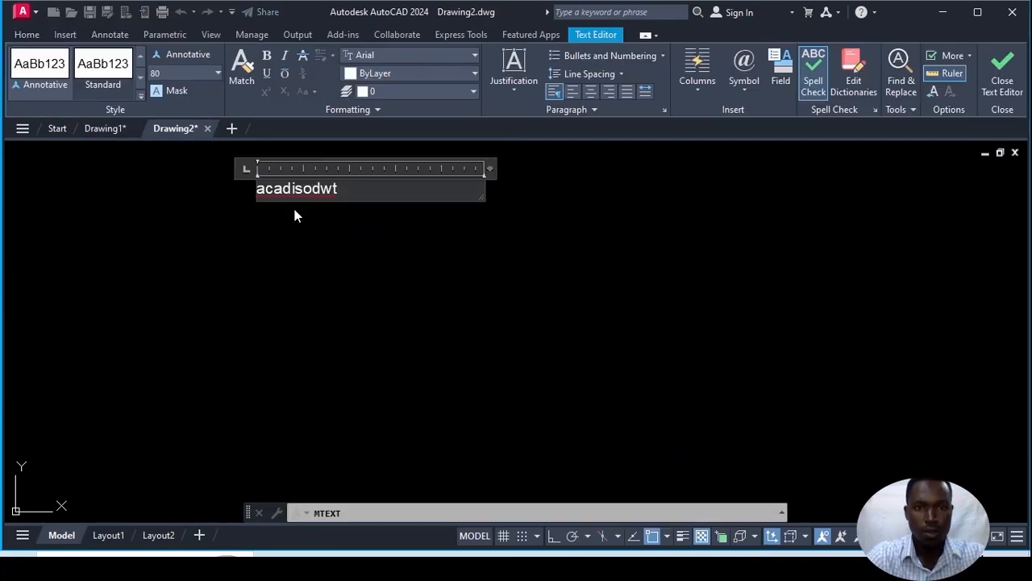
text(acadisodwt  -)
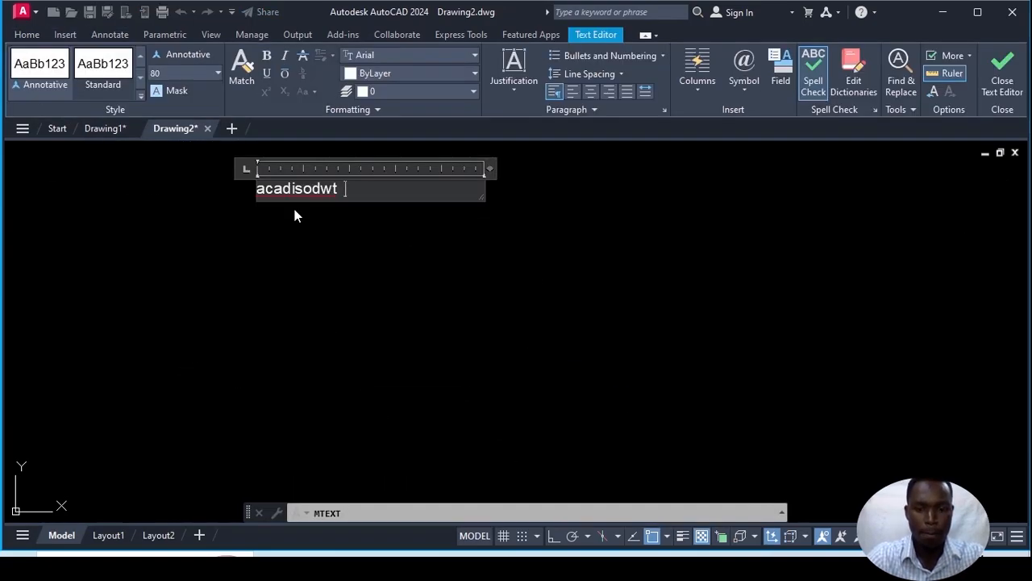
text(mm)
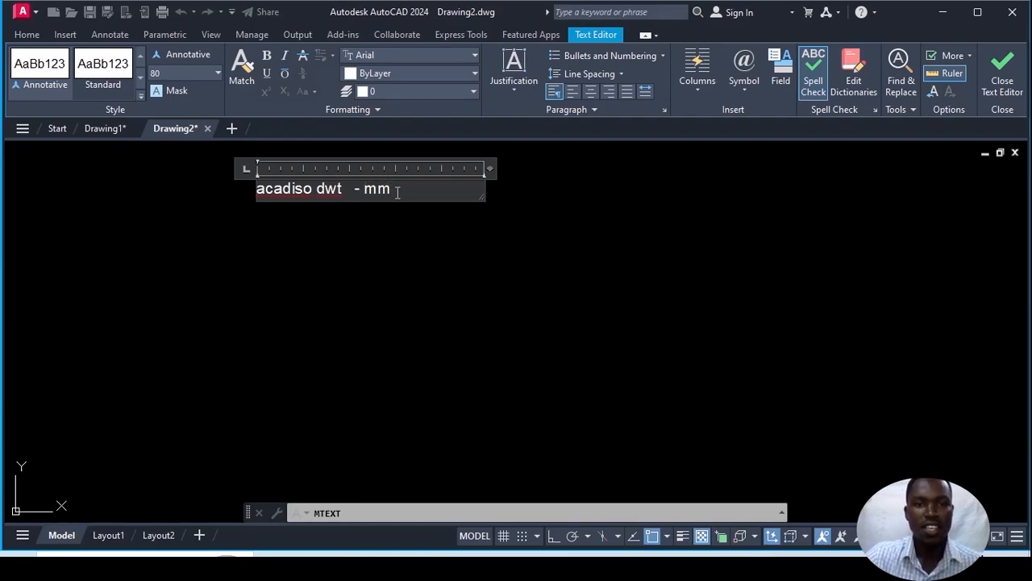
key(Return)
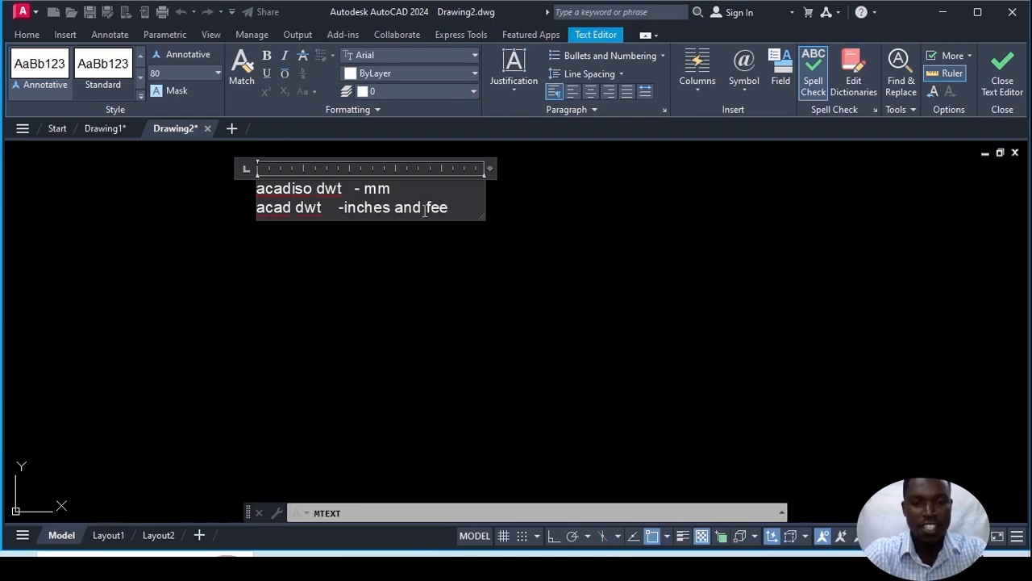
click(505, 182)
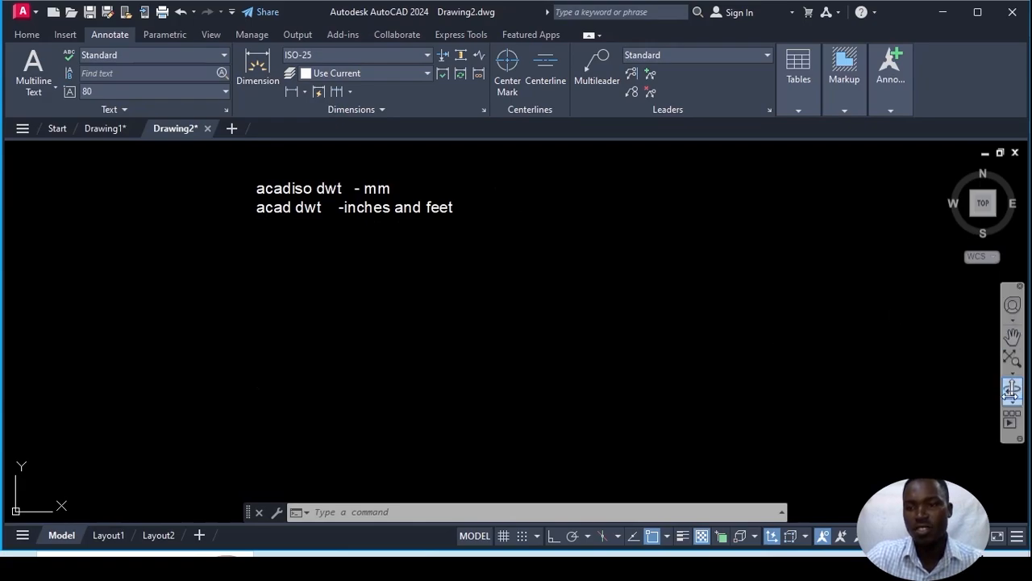
click(1013, 359)
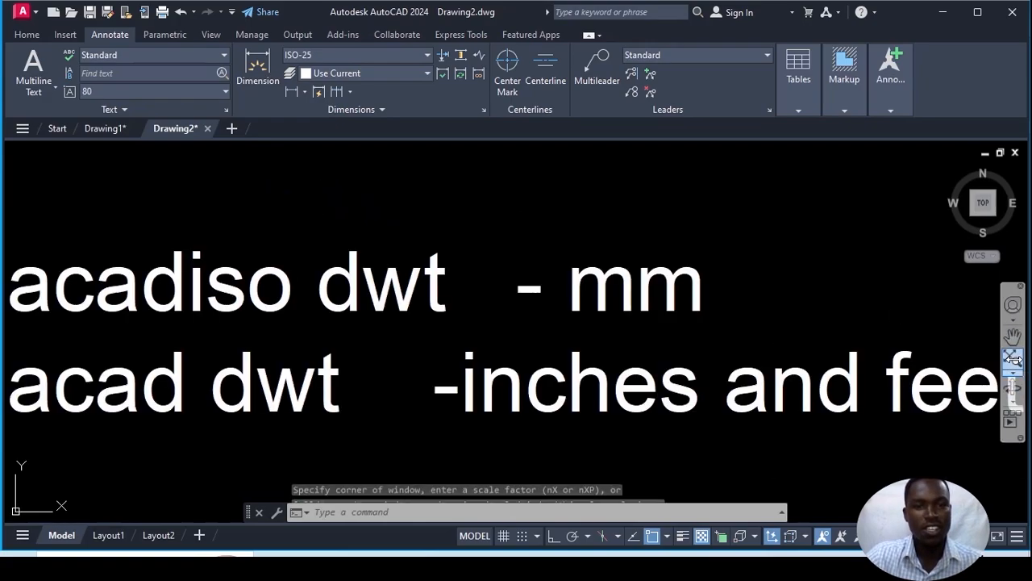
scroll(467, 290, down, 3)
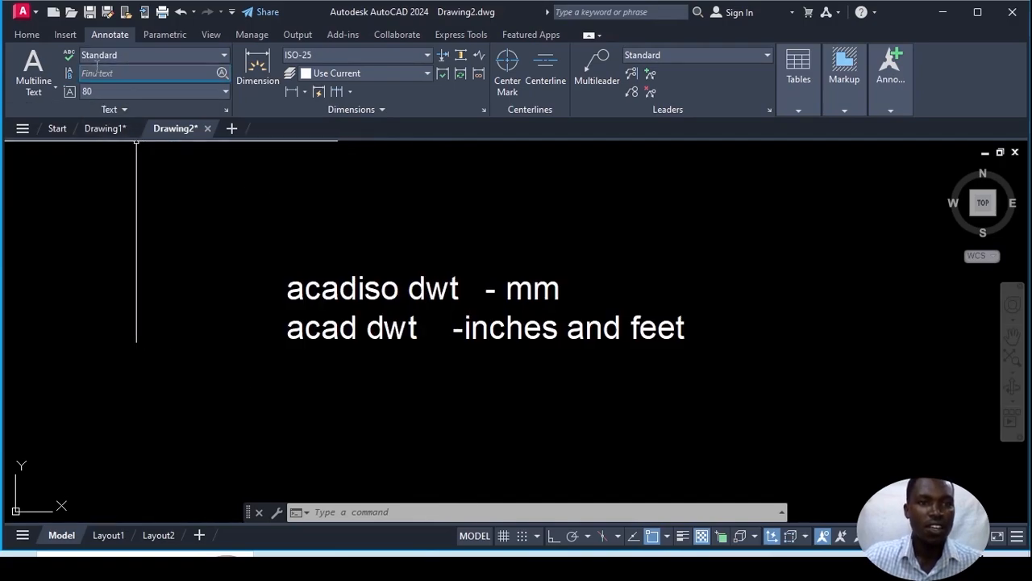
Step: Create another new drawing from the acad.dwt template and turn off its grid display
click(53, 12)
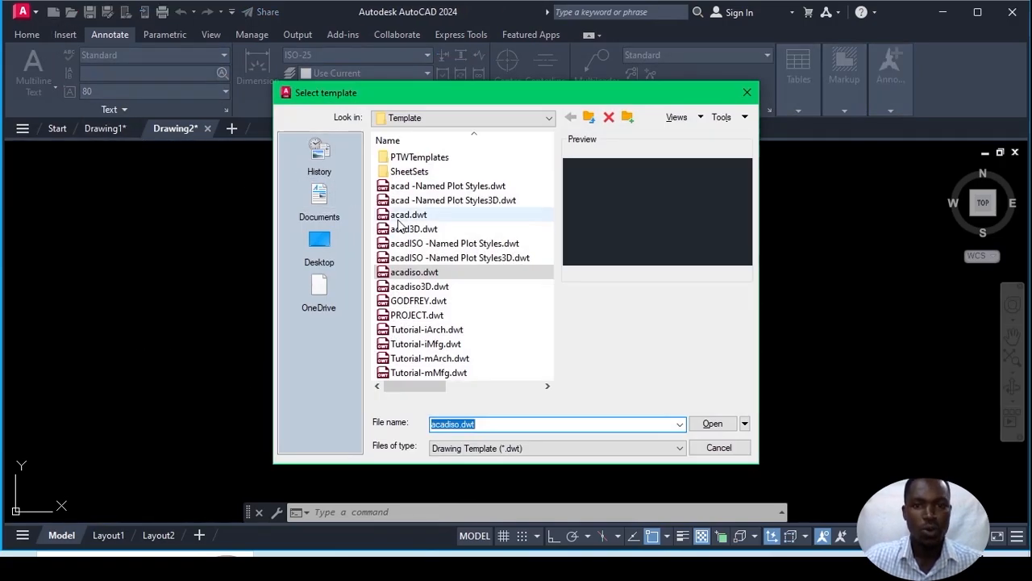
click(418, 218)
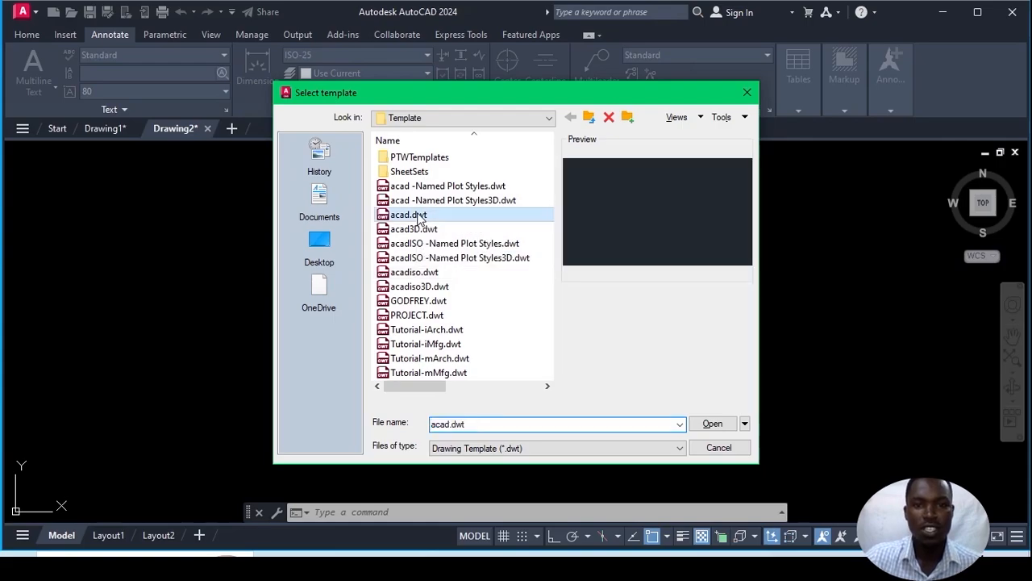
click(713, 425)
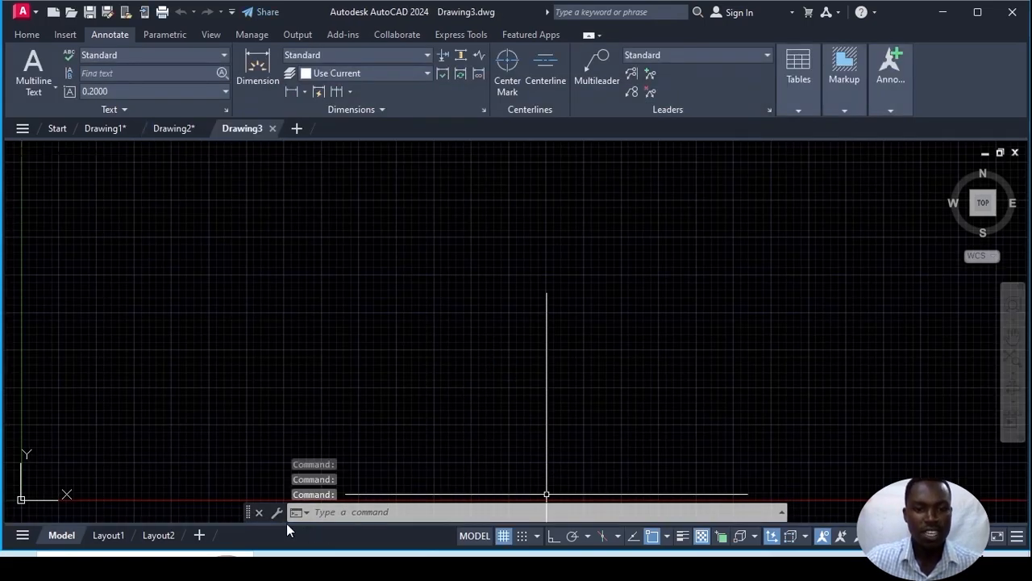
click(504, 536)
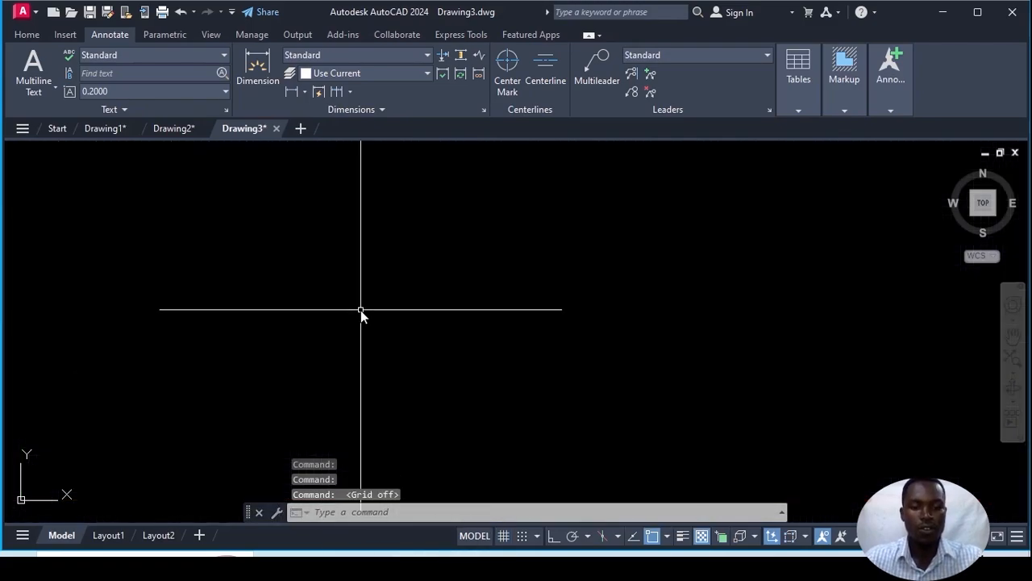
Step: Review the insertion scale options in the new drawing's units and enable clockwise angle measurement
text(UNITS)
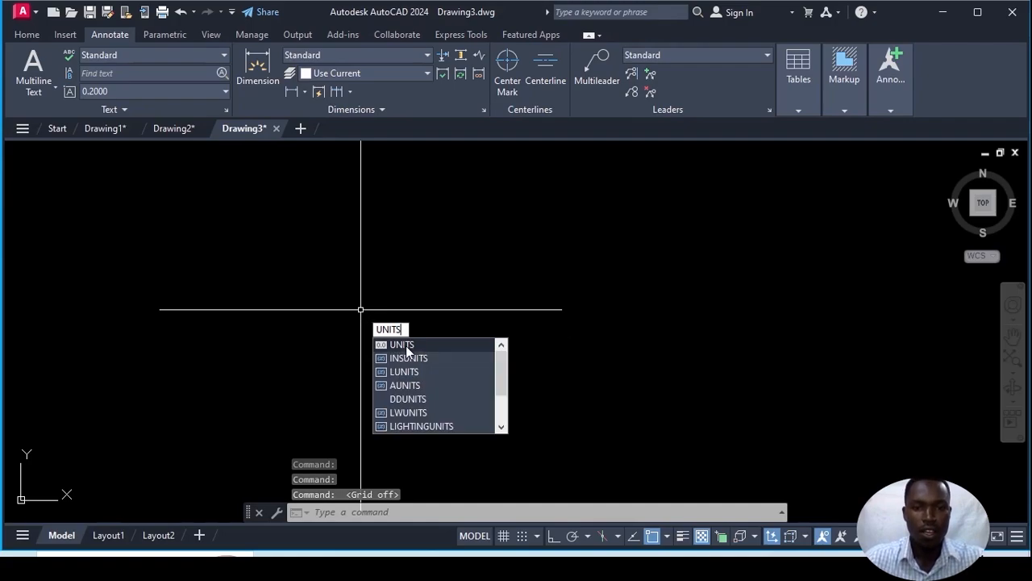
click(406, 346)
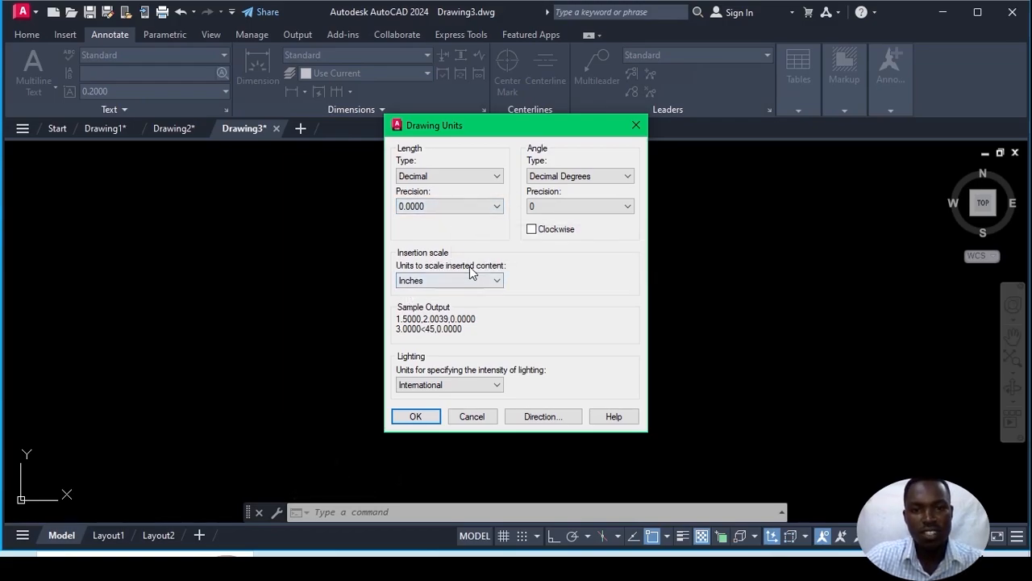
click(497, 281)
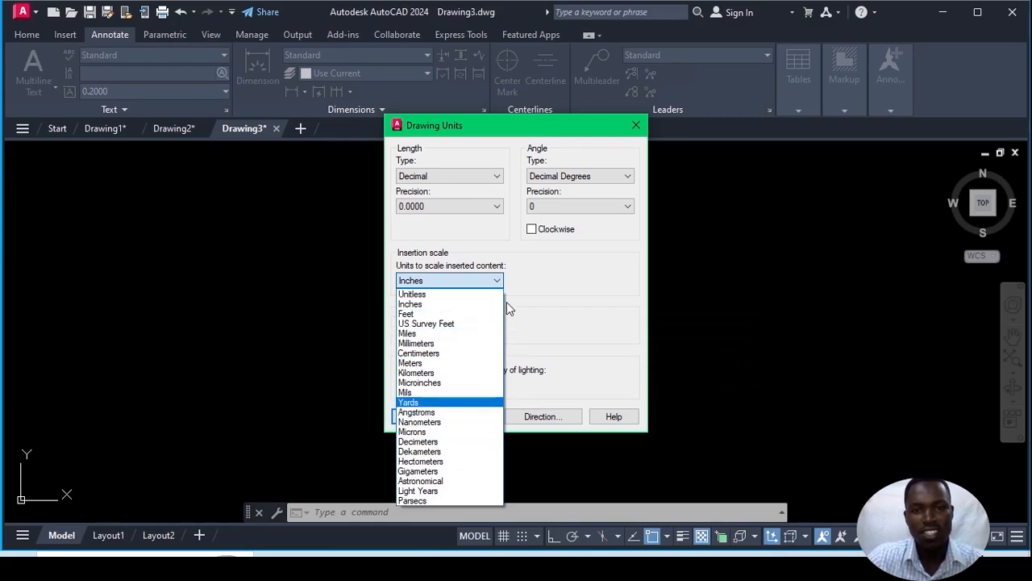
click(497, 280)
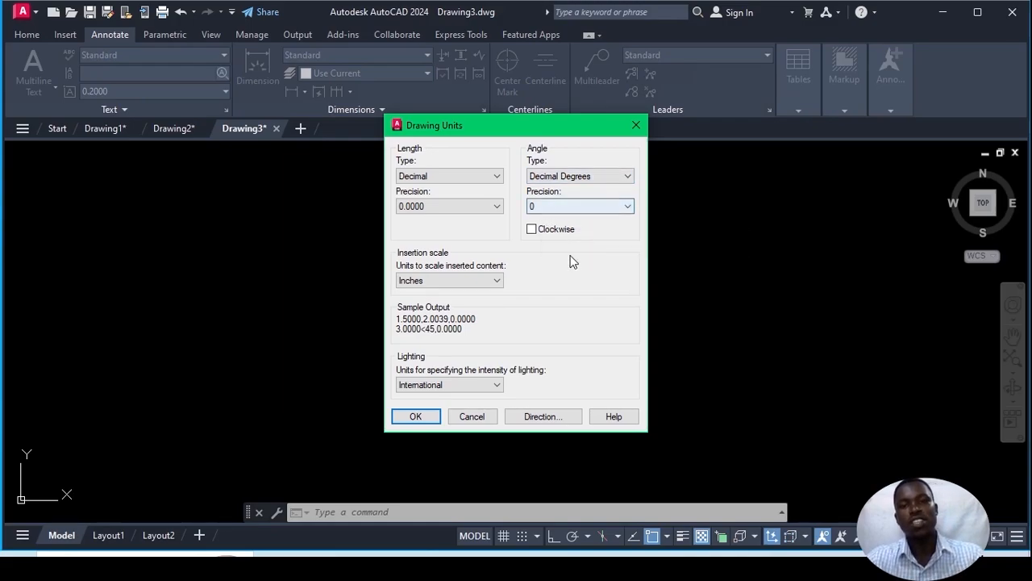
click(533, 204)
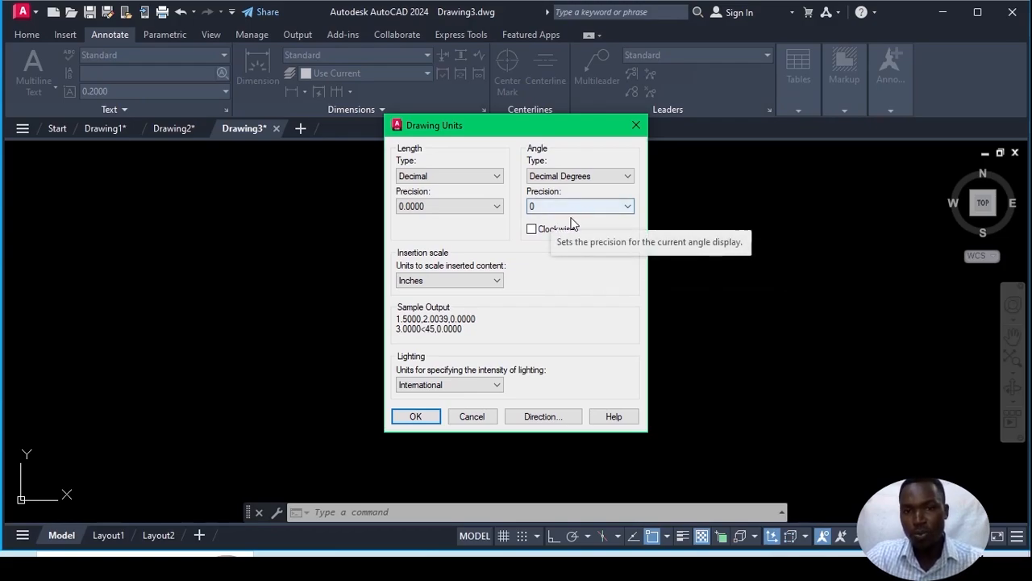
click(533, 233)
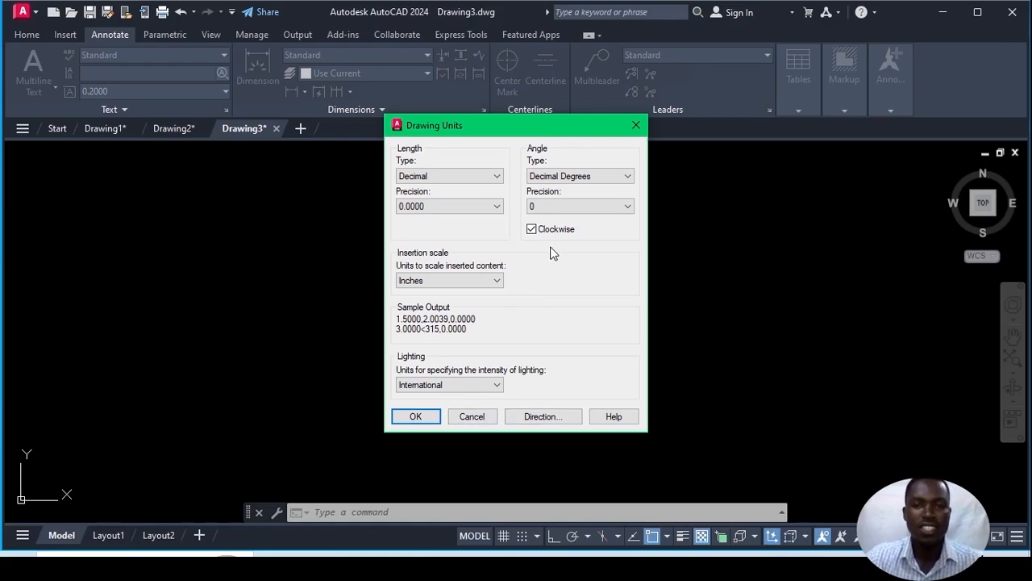
mouse_move(565, 289)
middle_down()
mouse_move(492, 275)
mouse_move(450, 230)
mouse_move(236, 160)
mouse_move(238, 145)
middle_up()
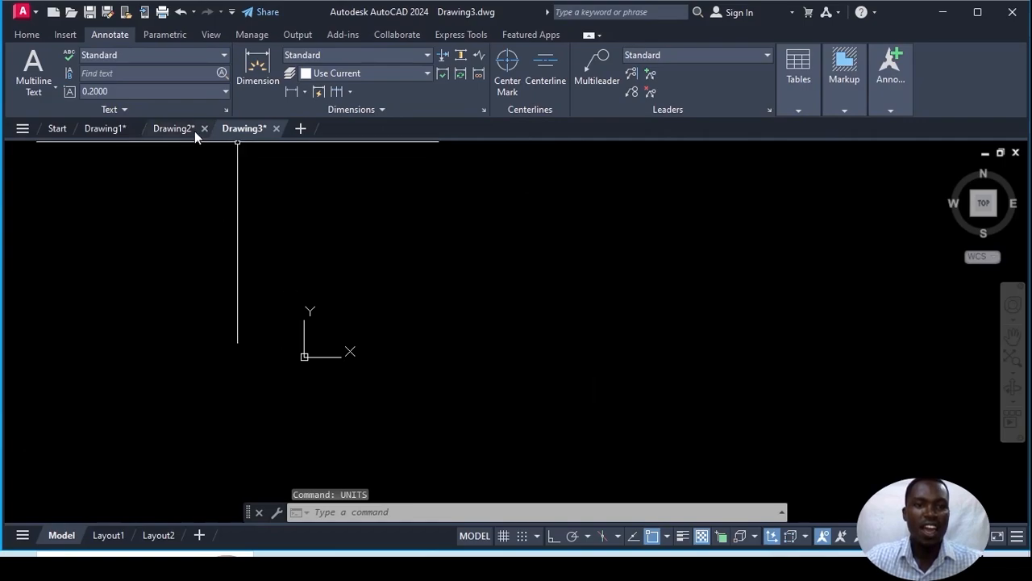
Step: Add the line "GETTING STARTED WITH THE SOFTWARE" below the template notes in Drawing2 and widen the text frame to fit it on one line
click(190, 129)
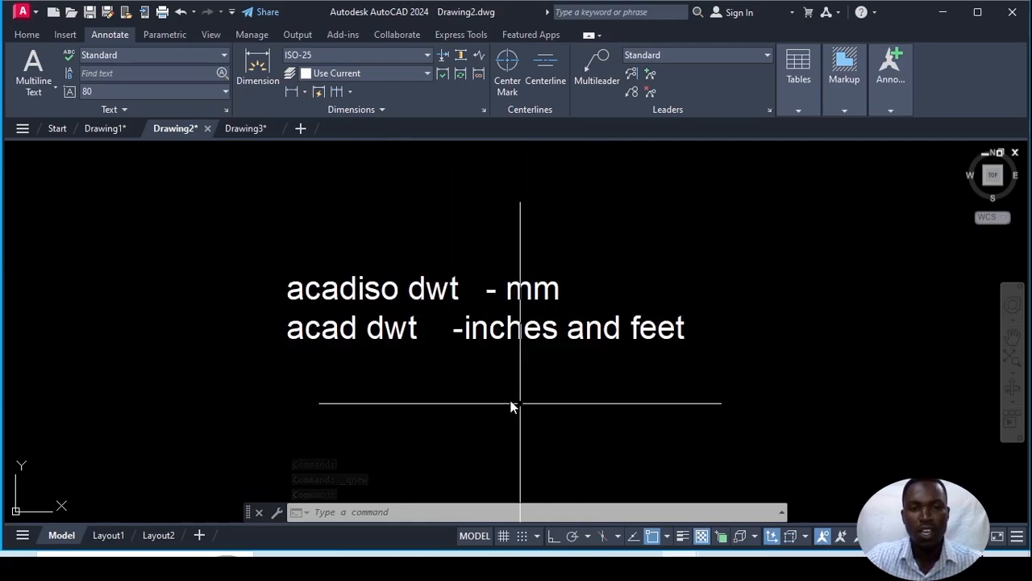
scroll(524, 362, down, 2)
scroll(529, 365, up, 4)
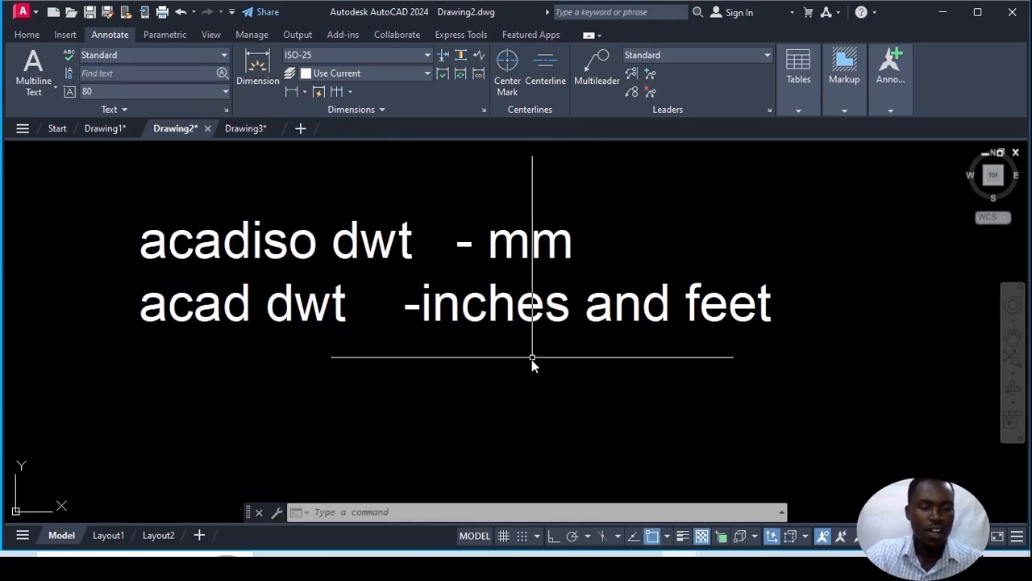
scroll(466, 295, down, 2)
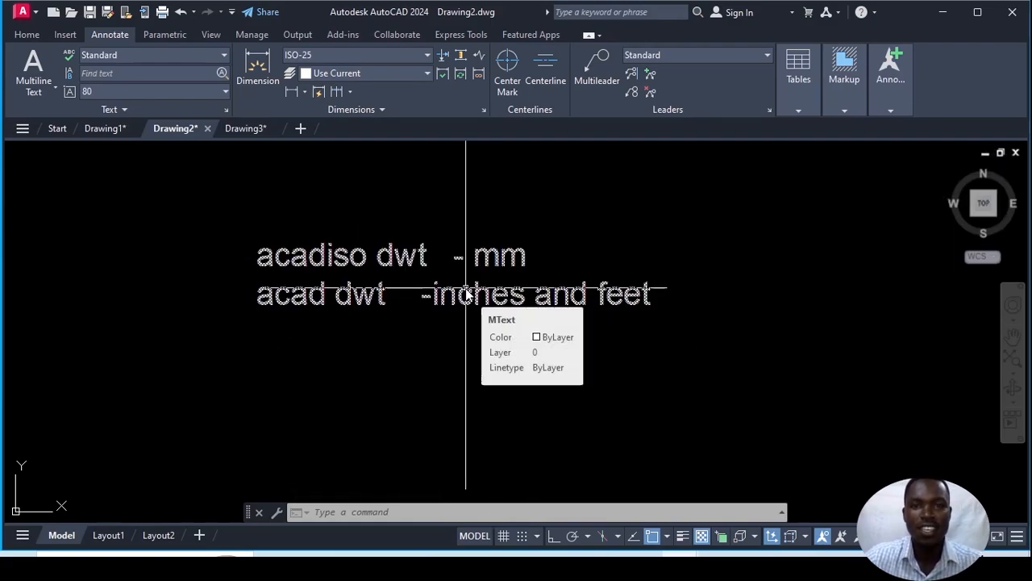
click(466, 294)
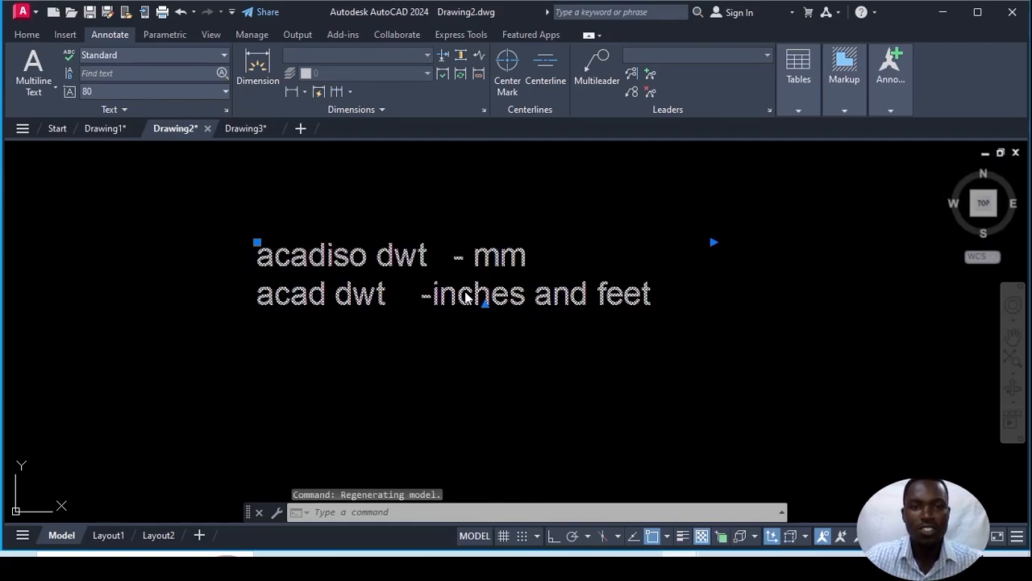
double_click(466, 296)
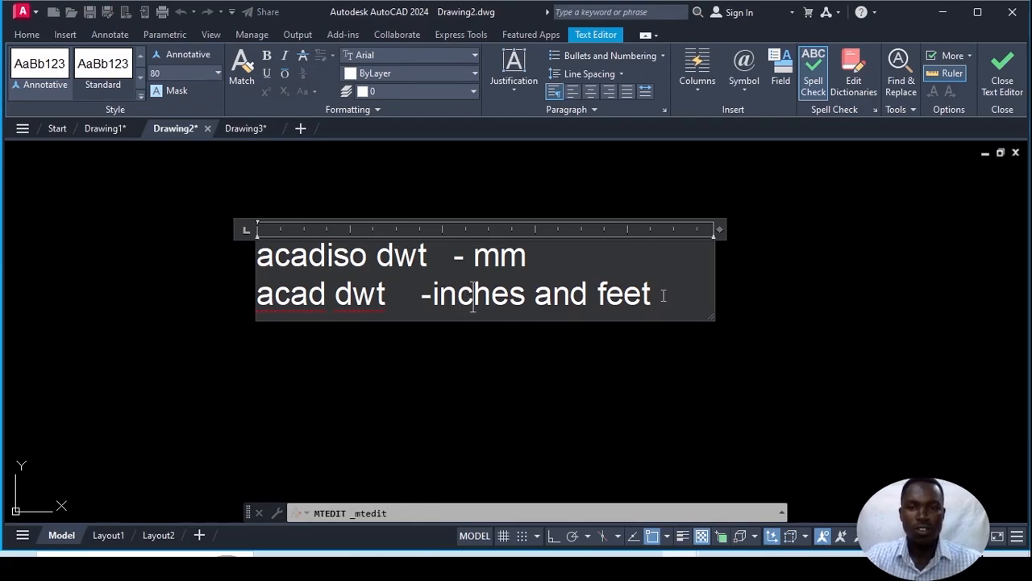
key(Return)
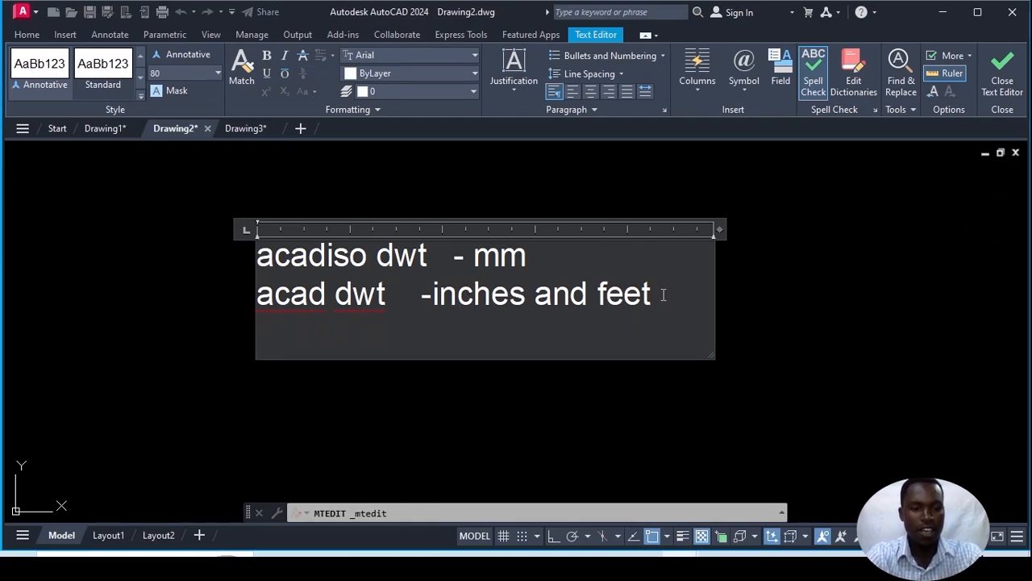
text(GETTI)
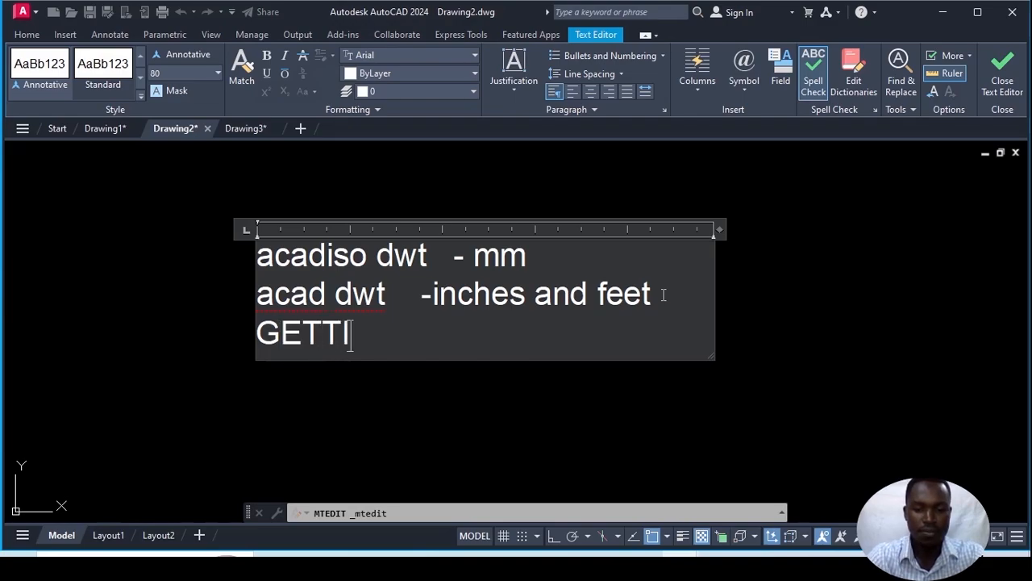
text(NG STA)
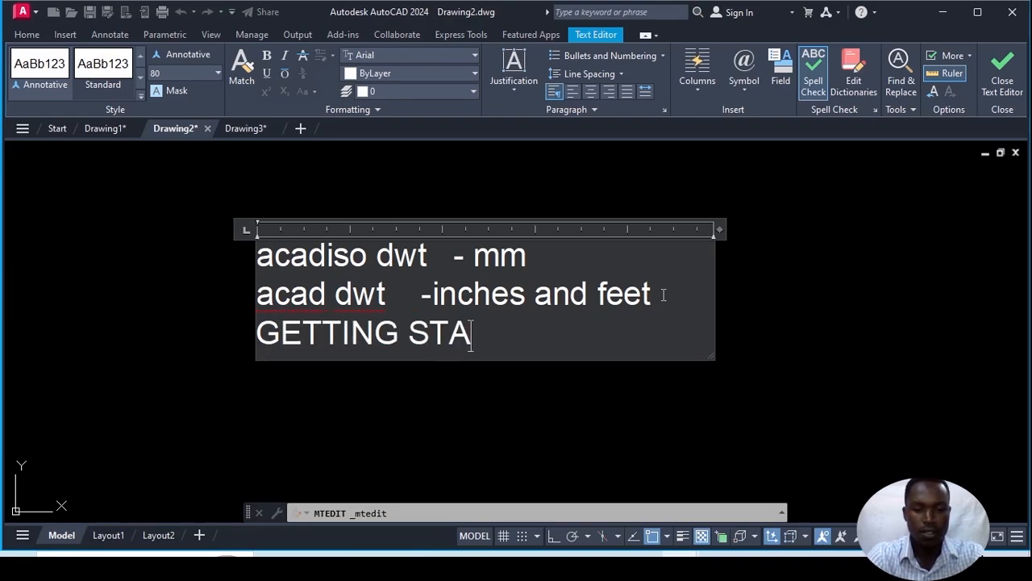
text(RTED)
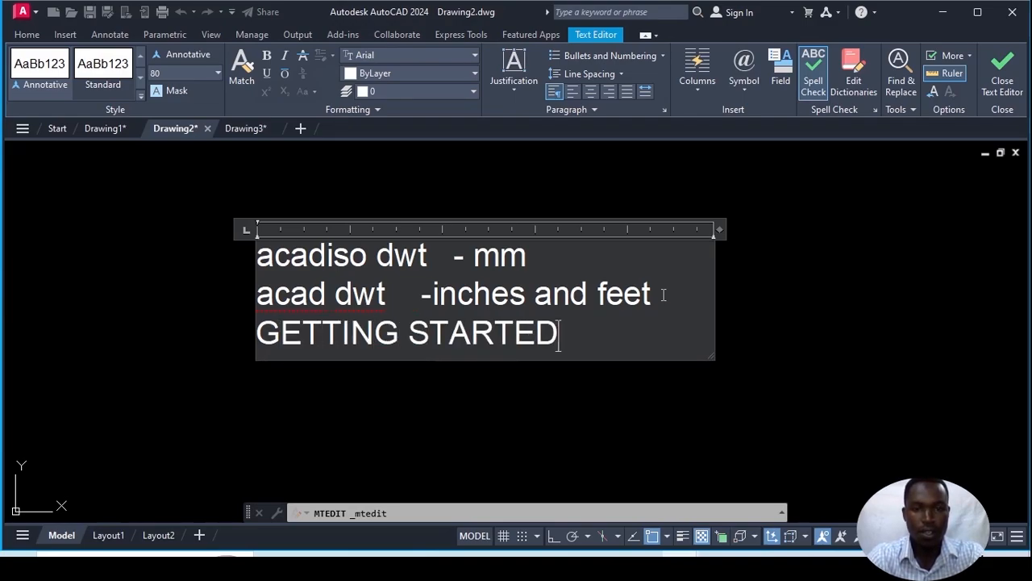
text( WITH)
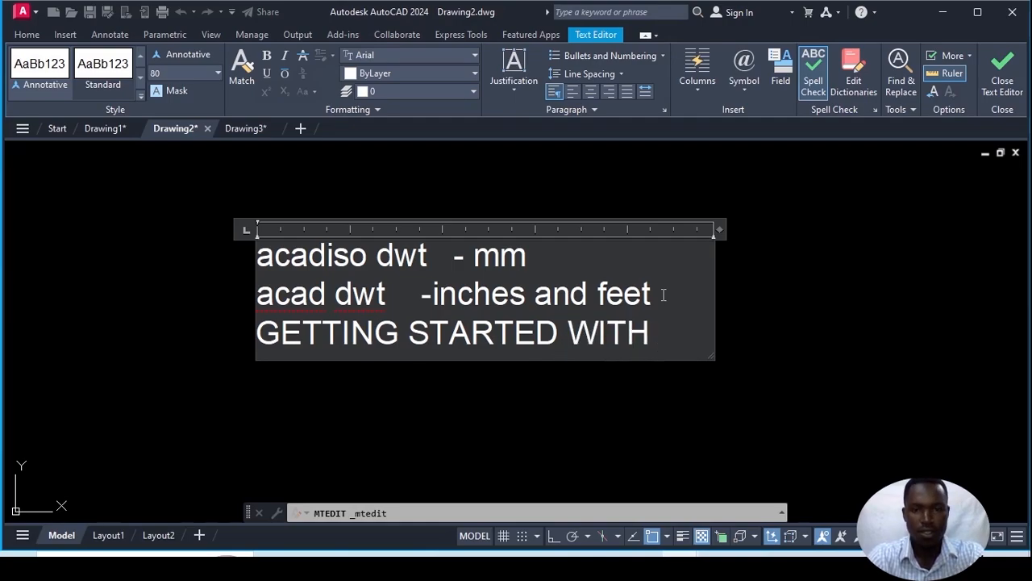
text( TH)
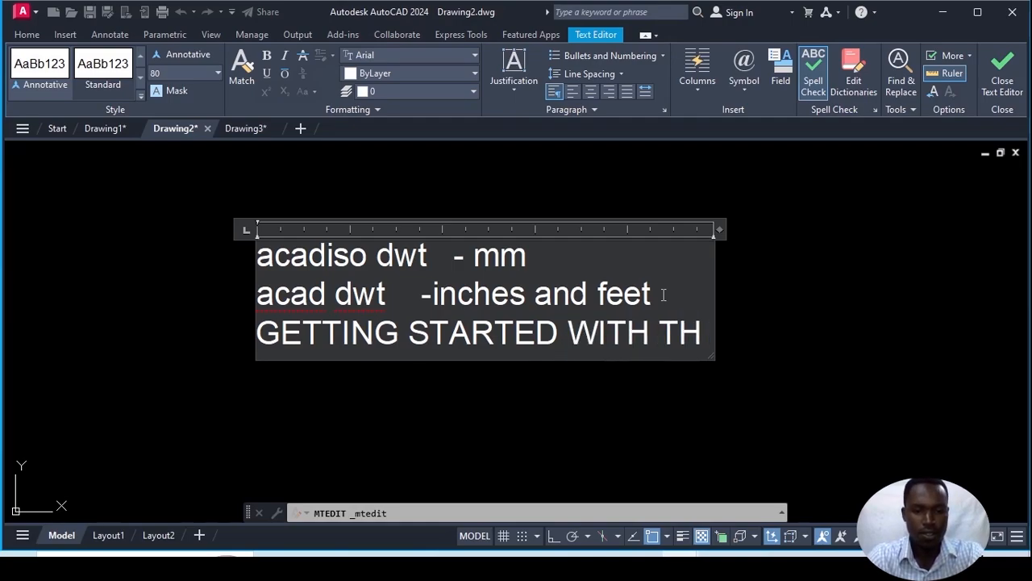
text(E SOF)
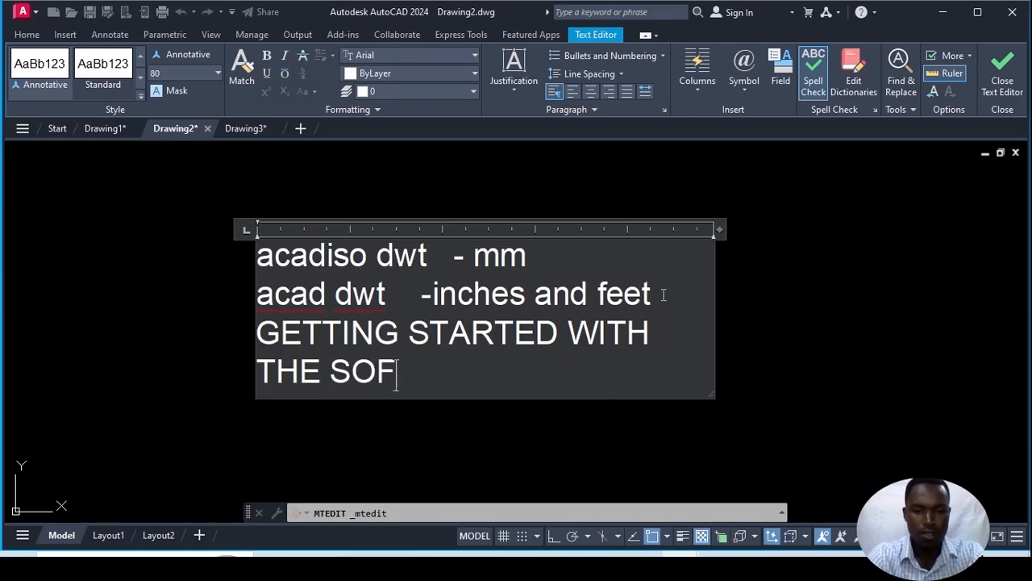
text(TWARE)
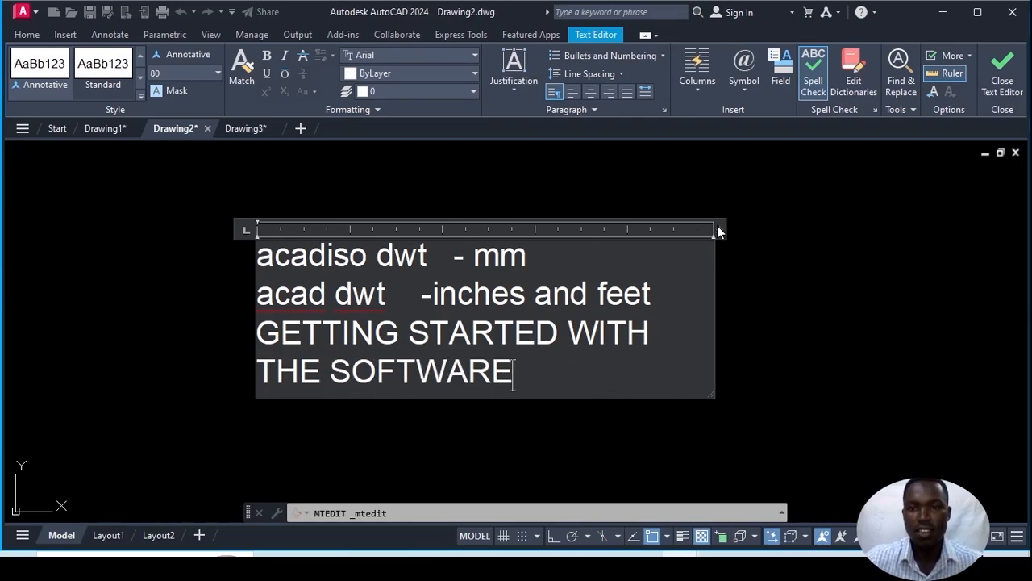
drag(716, 229, 933, 218)
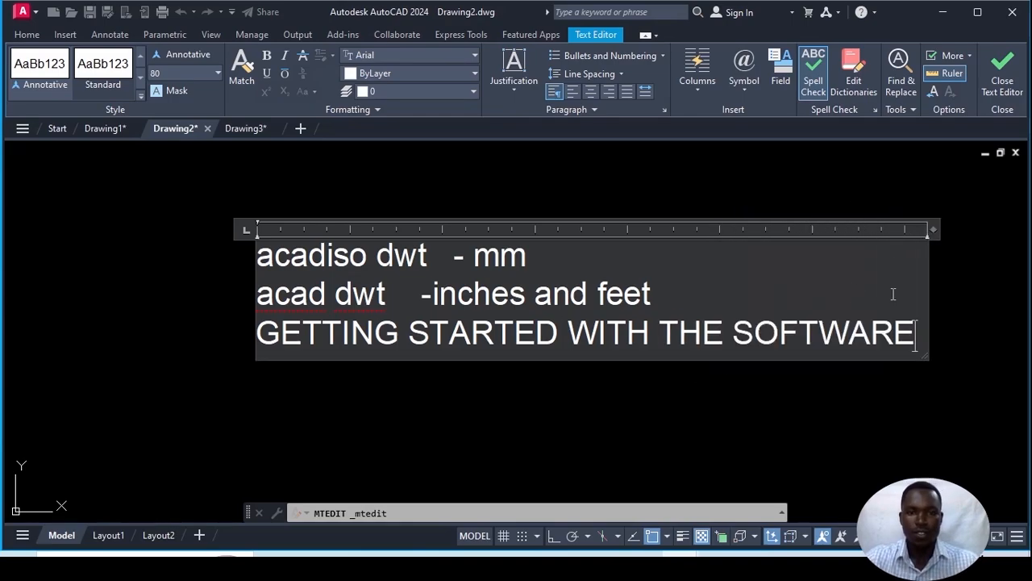
Step: Colour the "GETTING STARTED WITH THE SOFTWARE" line cyan and finish editing the note
drag(900, 331, 244, 331)
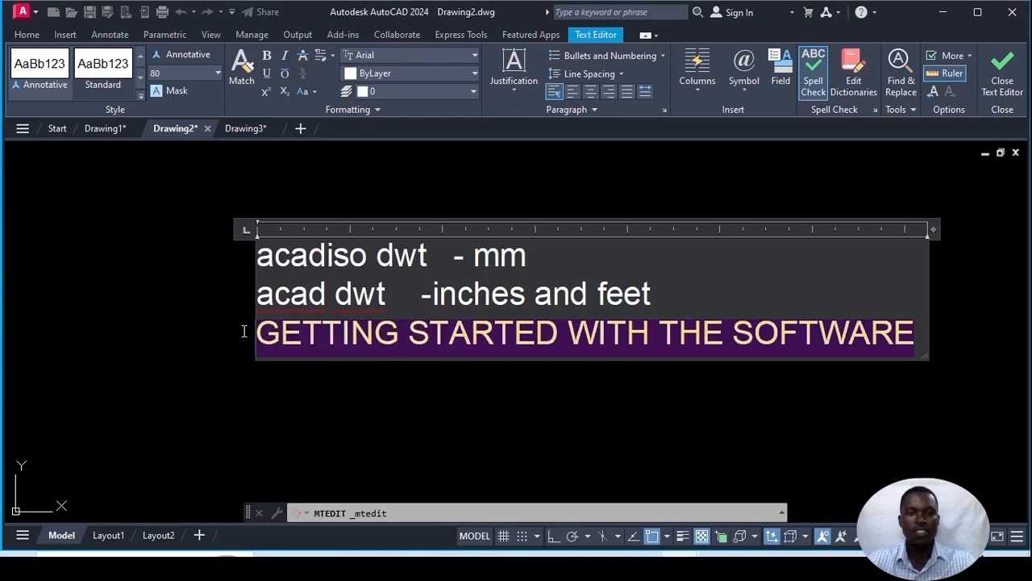
click(473, 75)
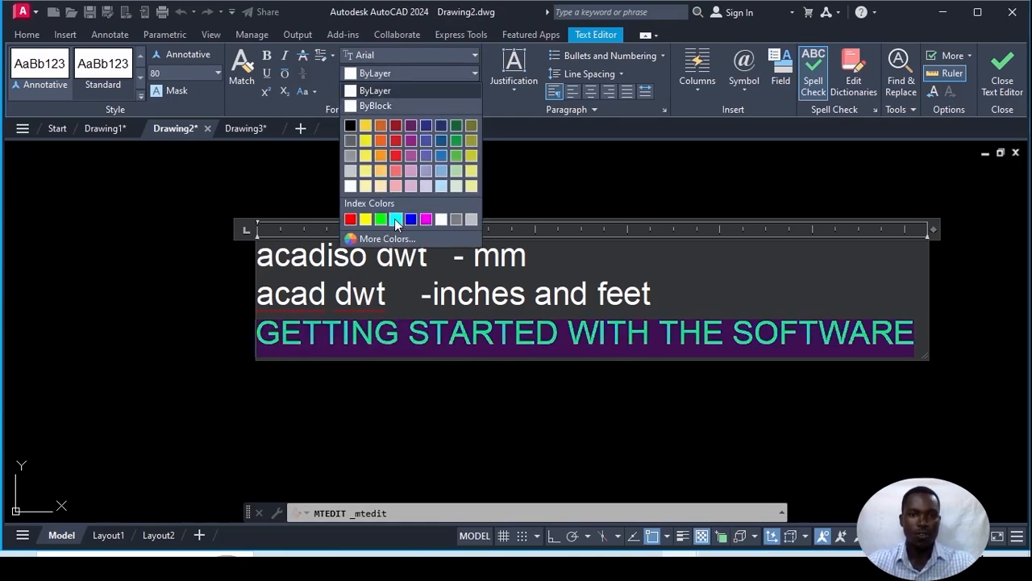
click(396, 219)
click(490, 401)
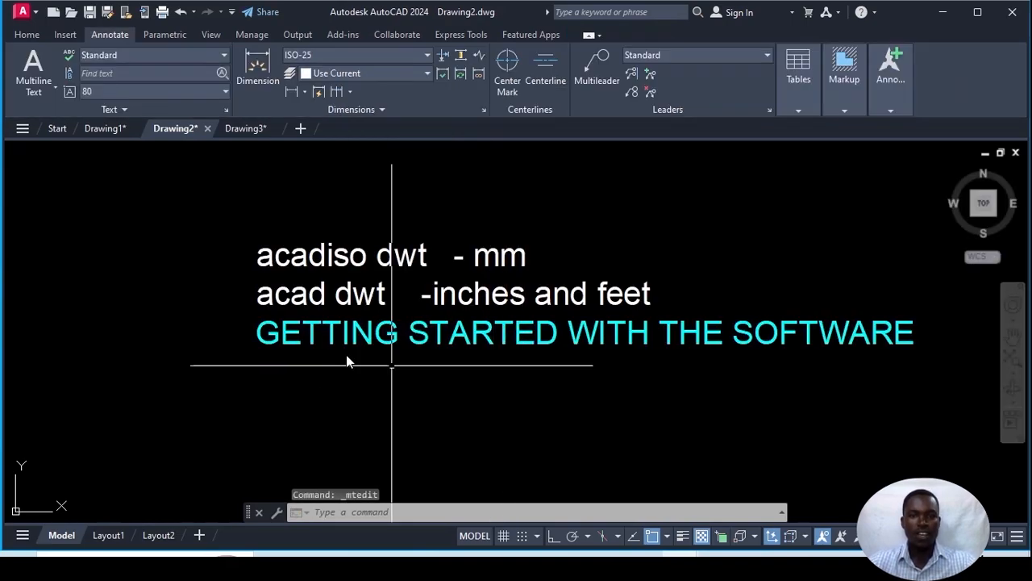
Step: Add the line "opening new documents from templates" beneath the cyan heading in the multiline text note
double_click(691, 371)
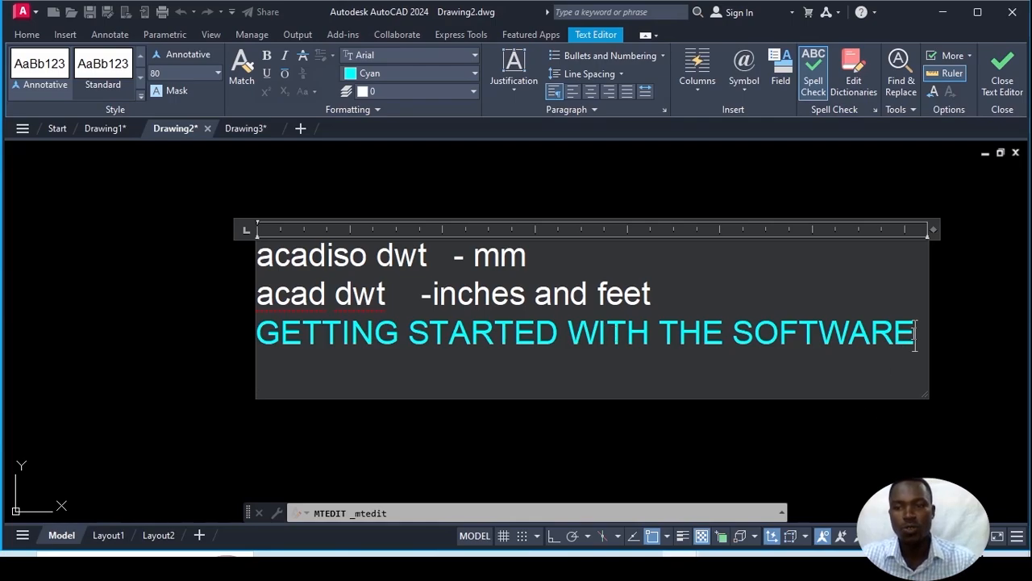
key(Return)
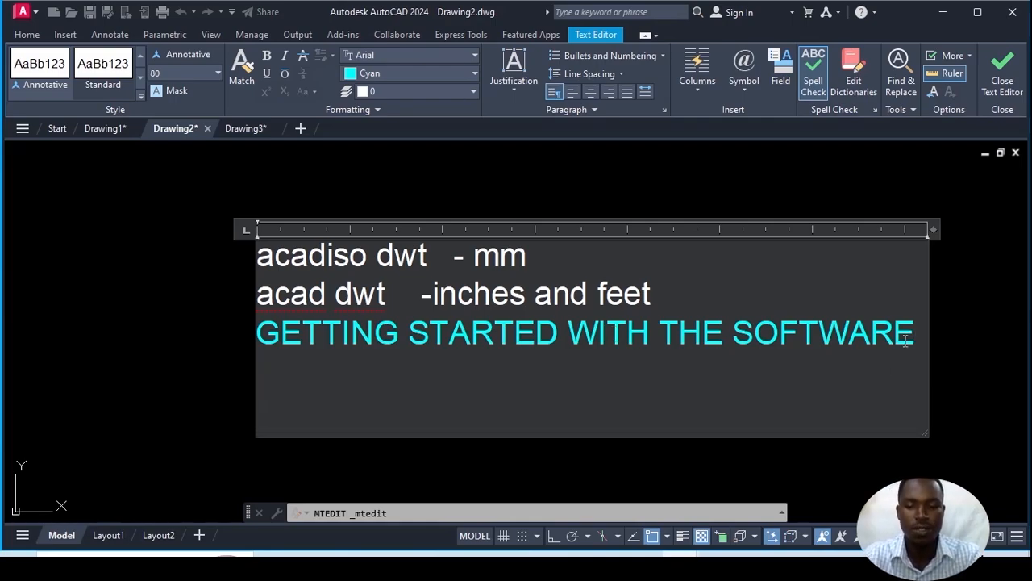
text(opem)
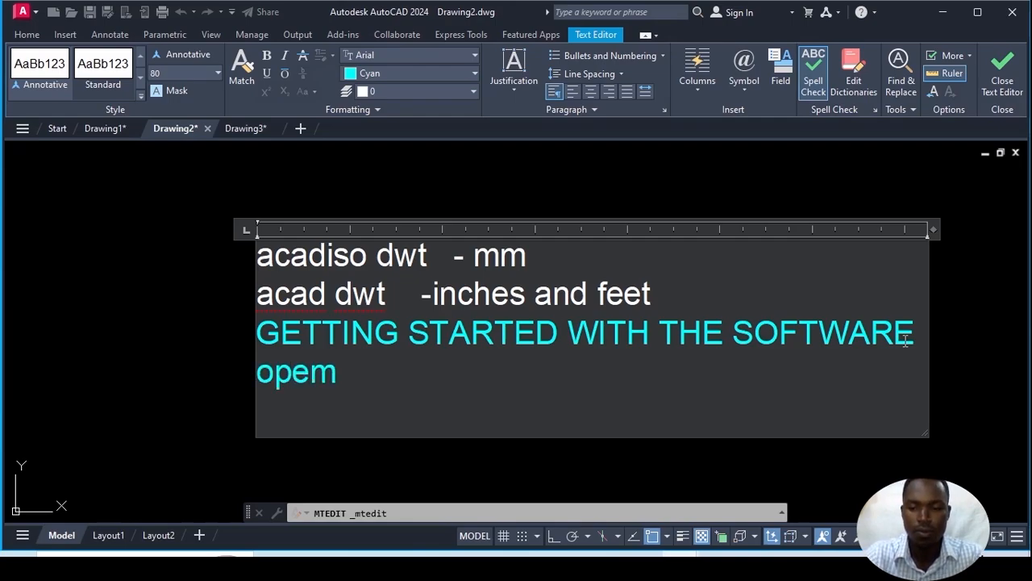
key(BackSpace)
text(ning ner)
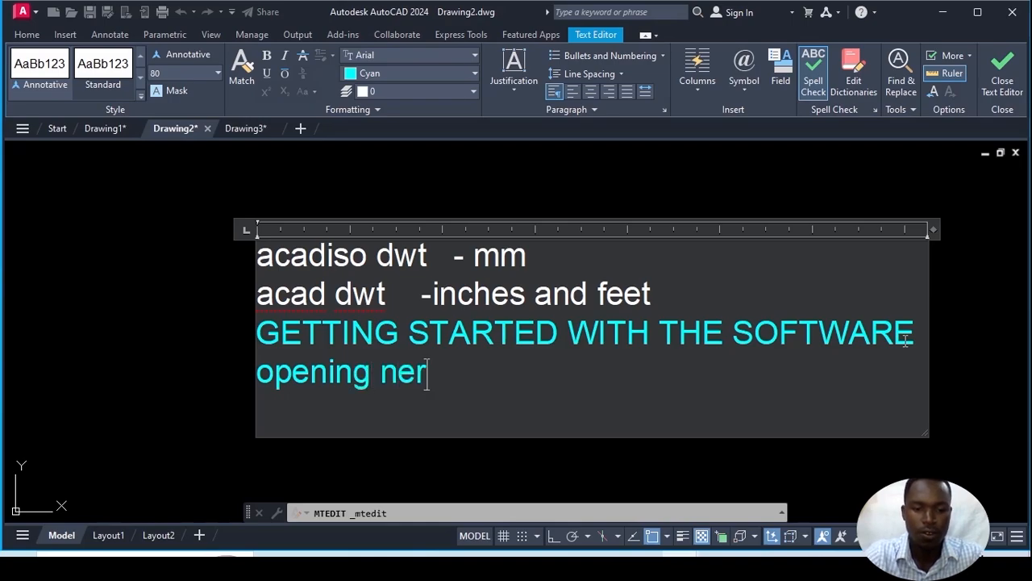
key(BackSpace)
text(w docu)
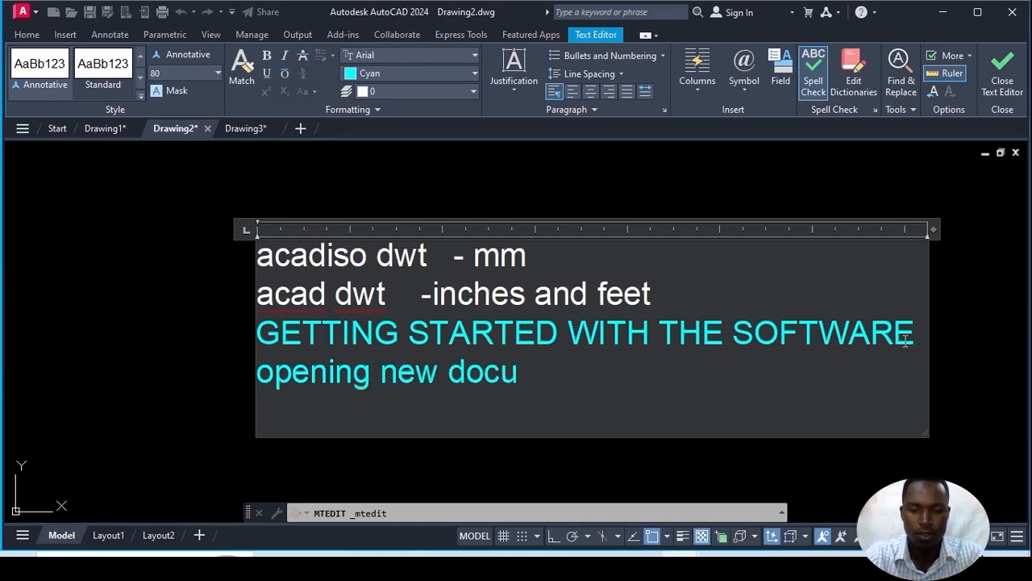
text(ments)
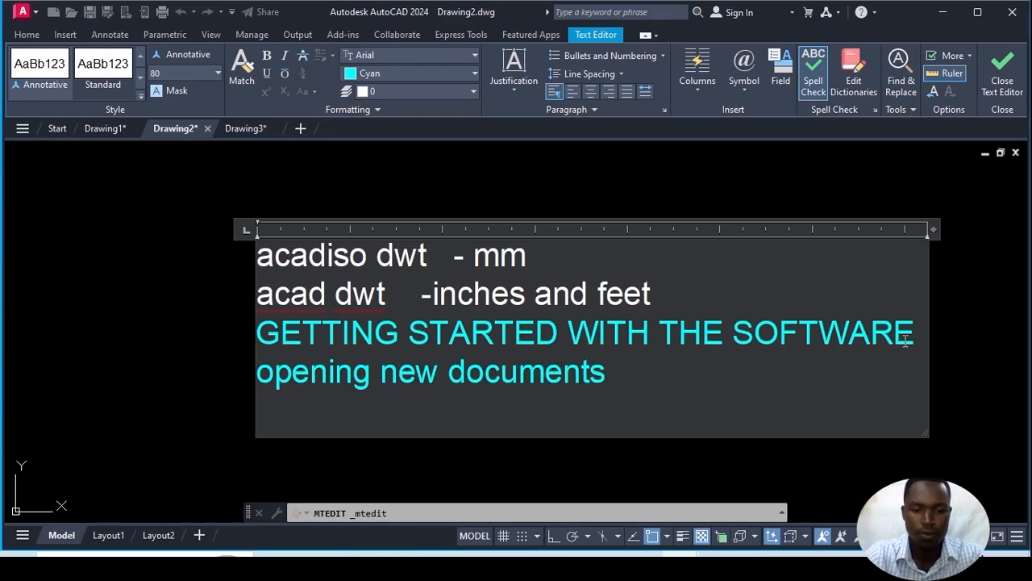
text( fro)
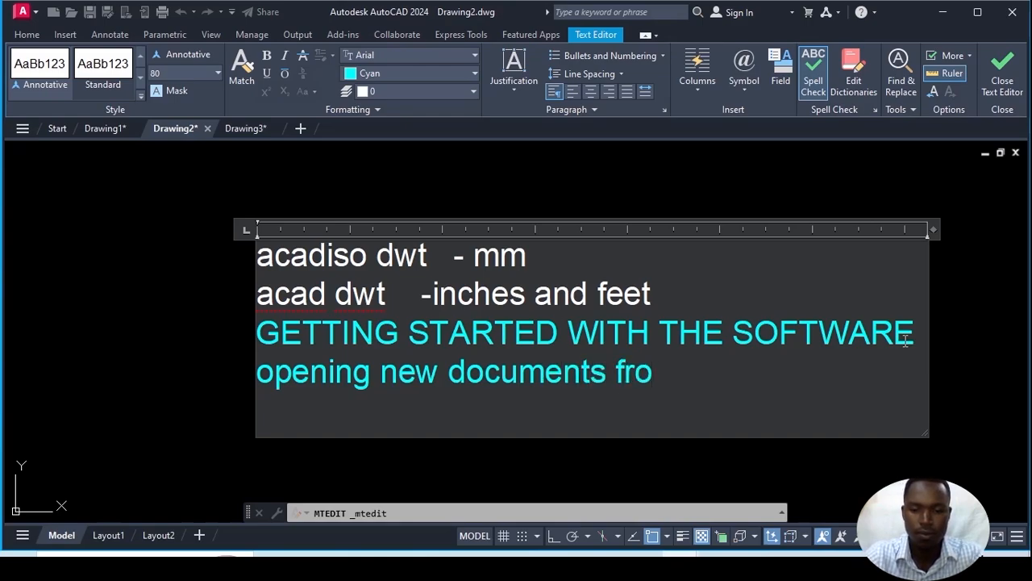
text(m tem)
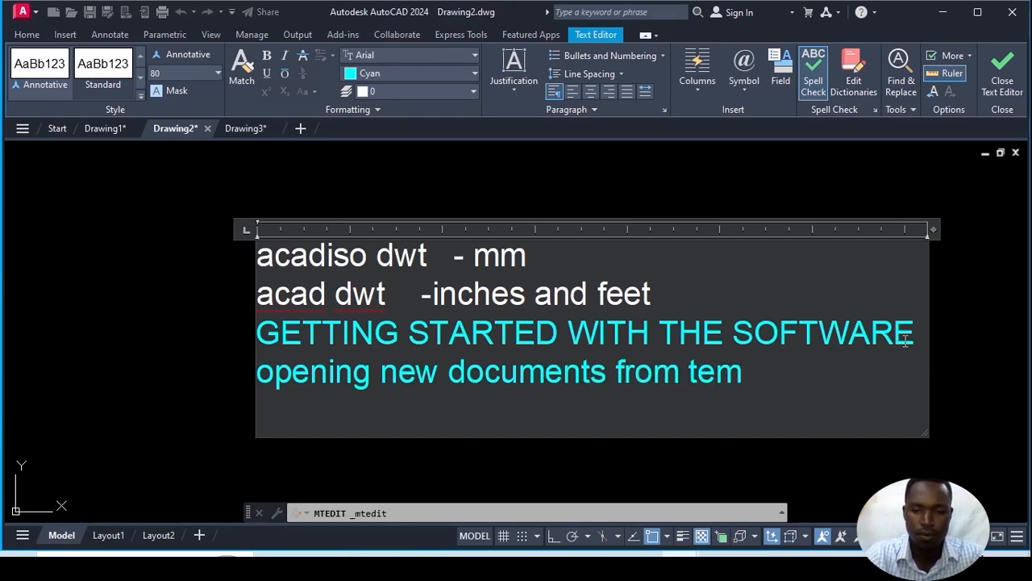
text(plates)
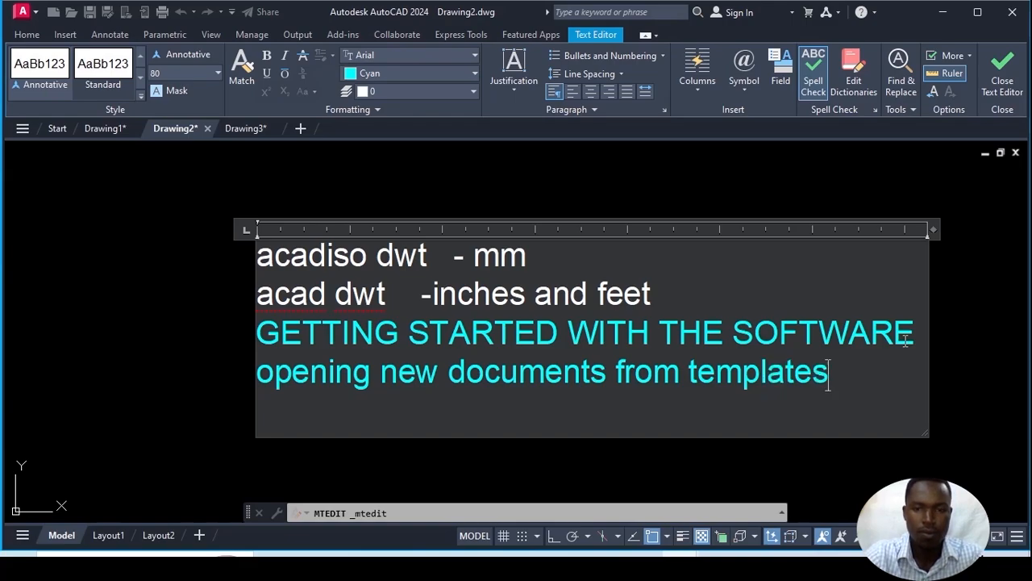
Step: Set the colour of the "opening new documents from templates" line to ByLayer and close the text editor
drag(847, 379, 265, 377)
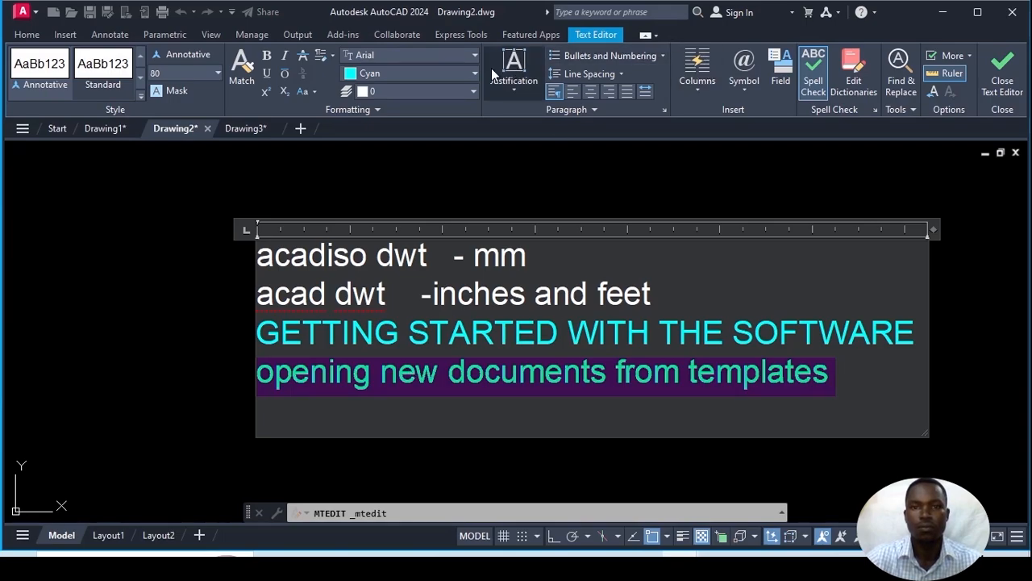
click(467, 74)
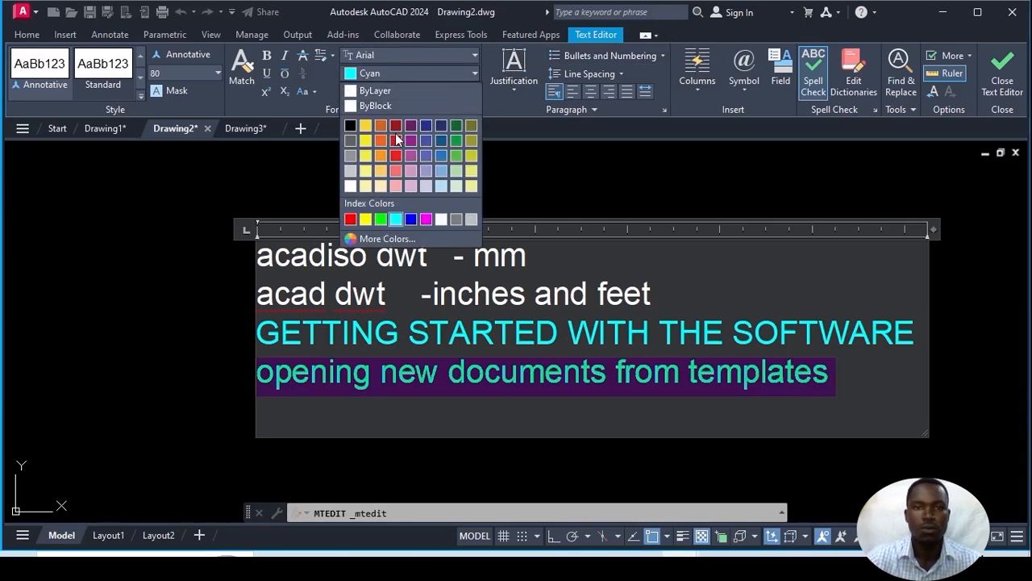
click(375, 92)
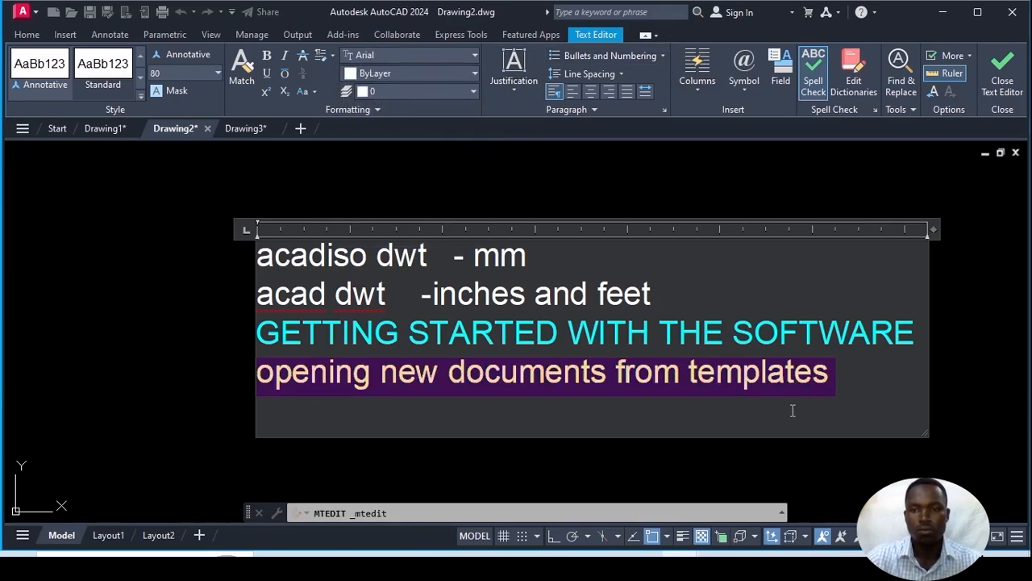
click(858, 385)
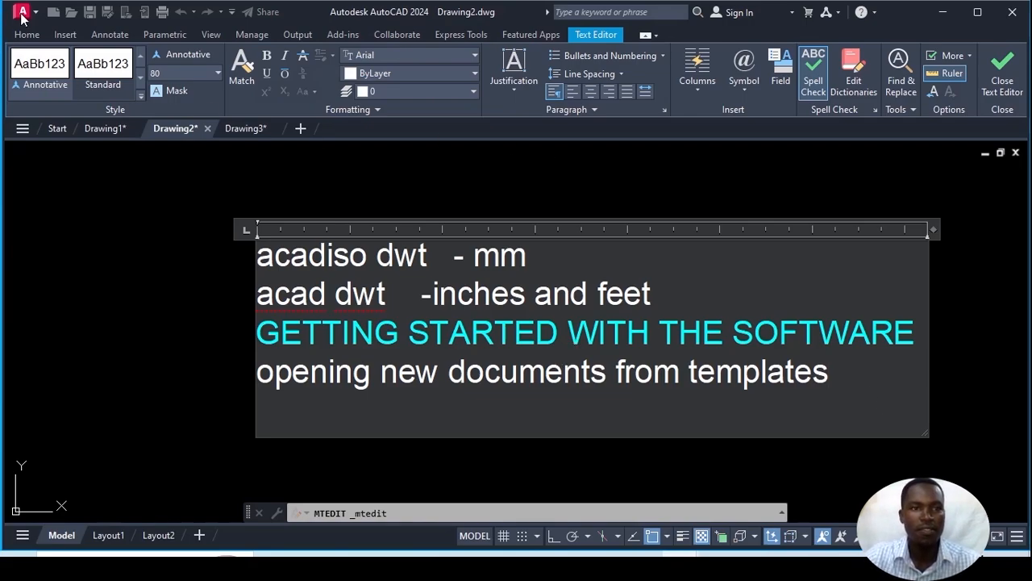
click(105, 251)
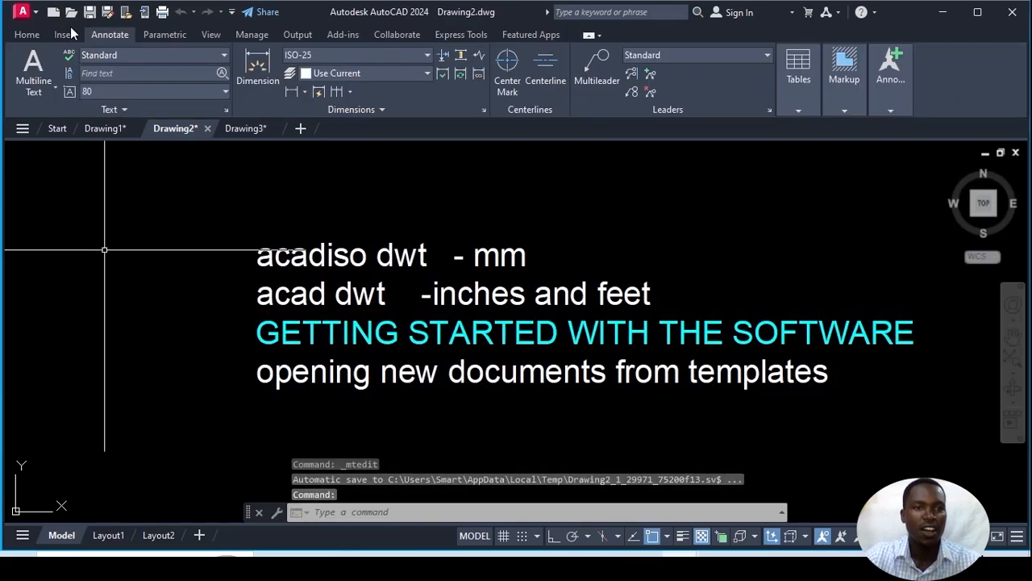
Step: Review the templates offered for a new drawing, including acadiso.dwt, and dismiss the selection without creating a drawing
click(53, 12)
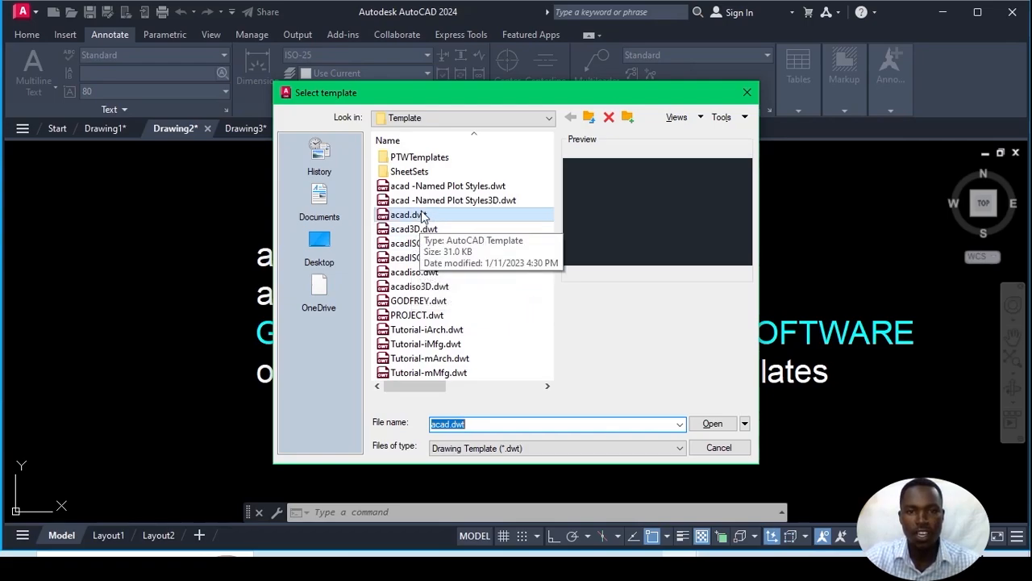
click(436, 274)
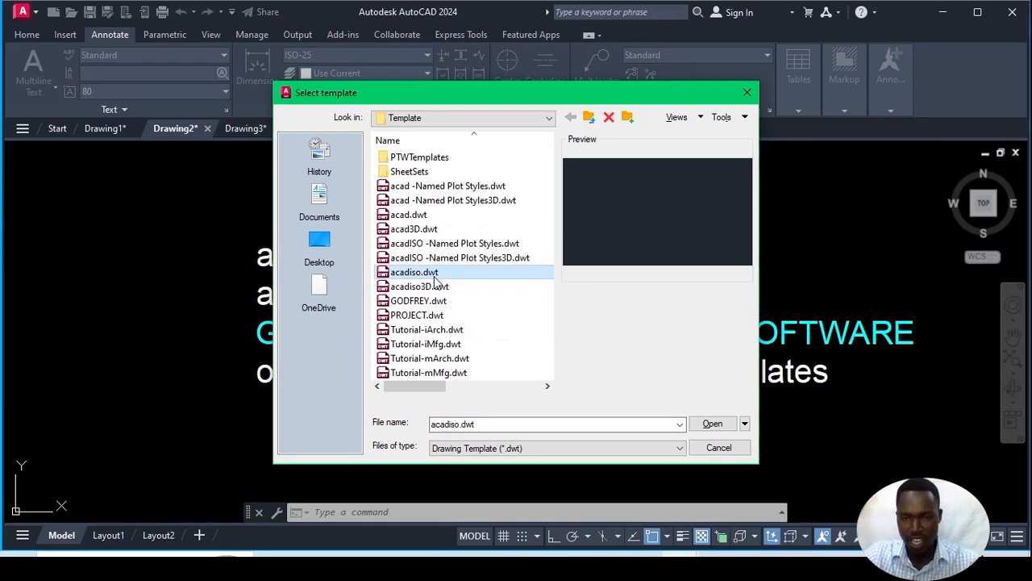
click(747, 92)
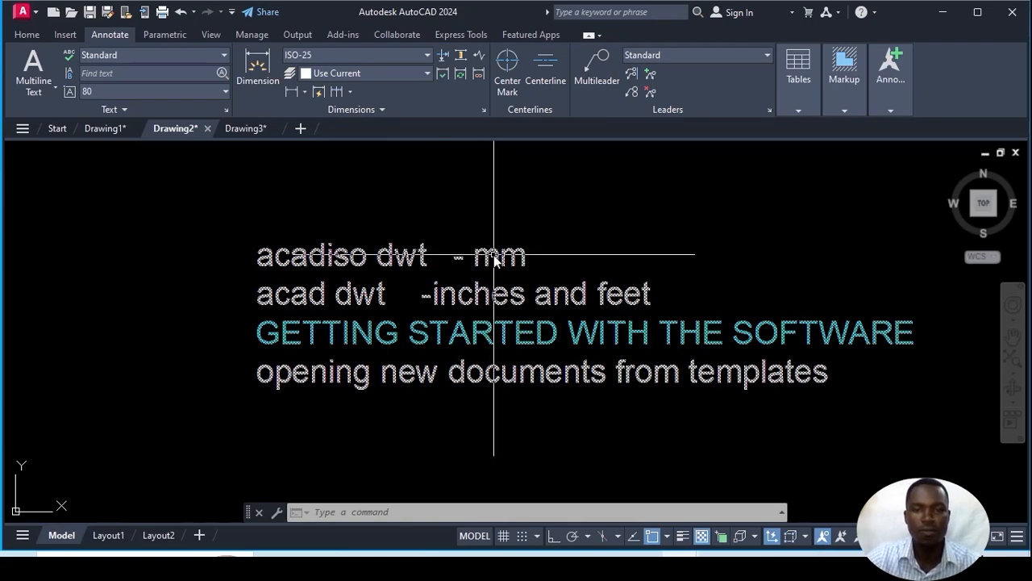
Step: Add the line "saving documents" beneath "opening new documents from templates" in the multiline text note and finish editing
double_click(542, 375)
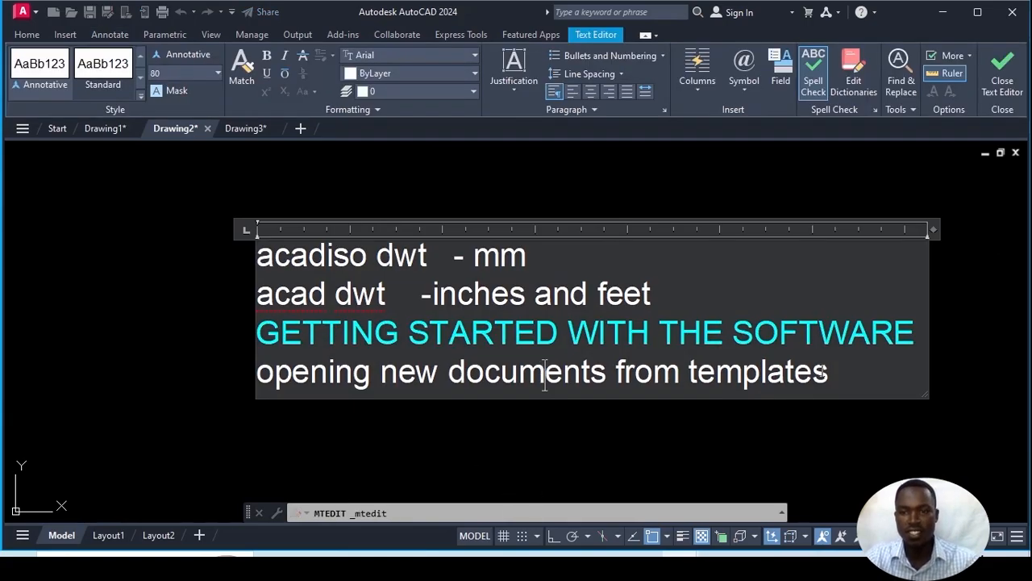
key(Return)
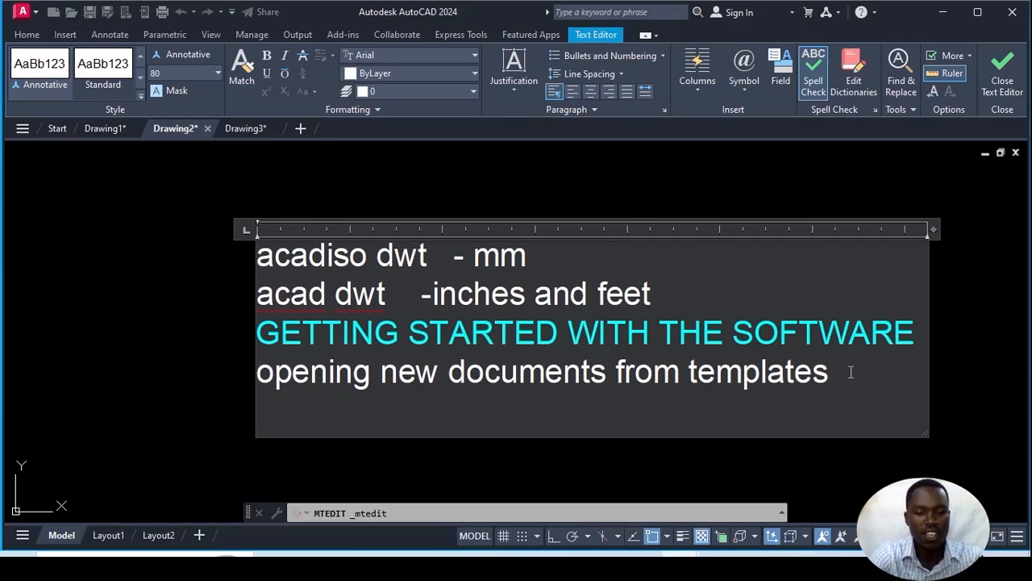
text(saving d)
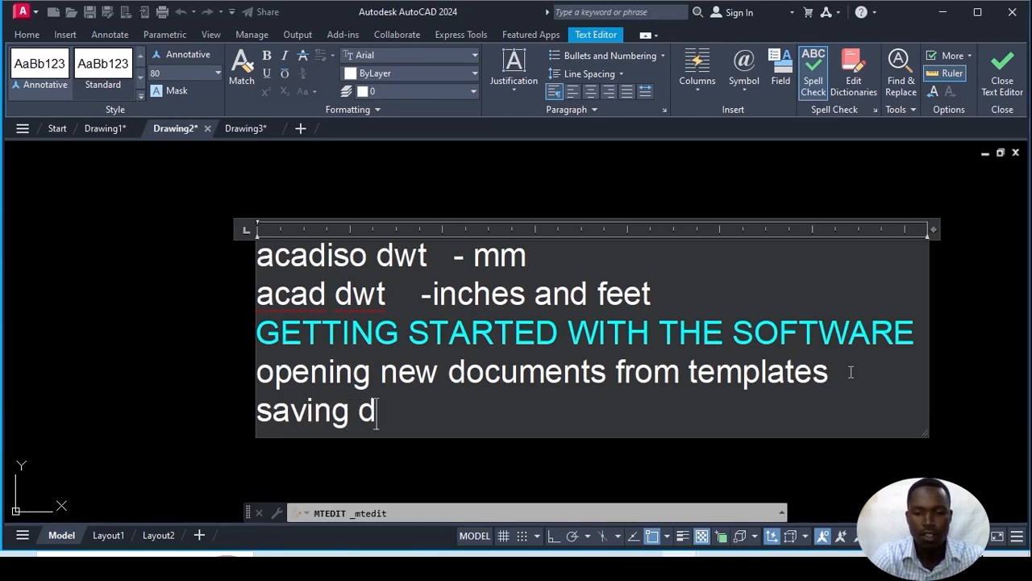
text(ocu)
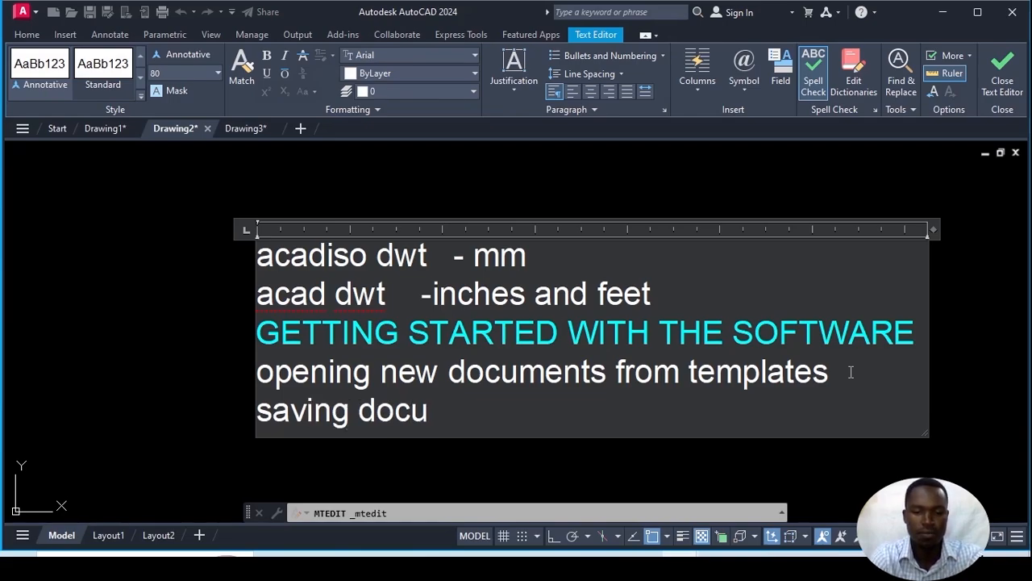
text(ments)
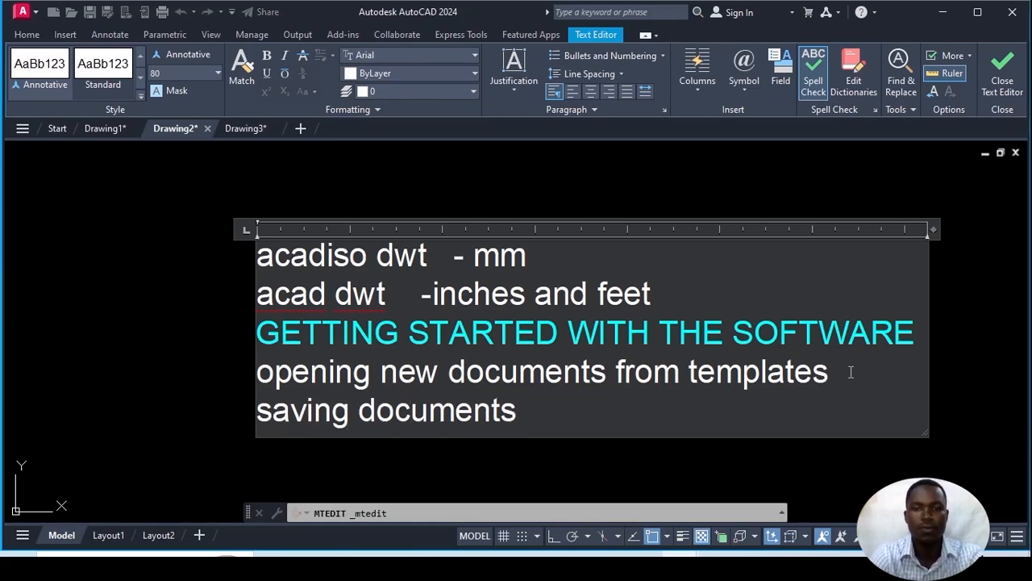
key(Return)
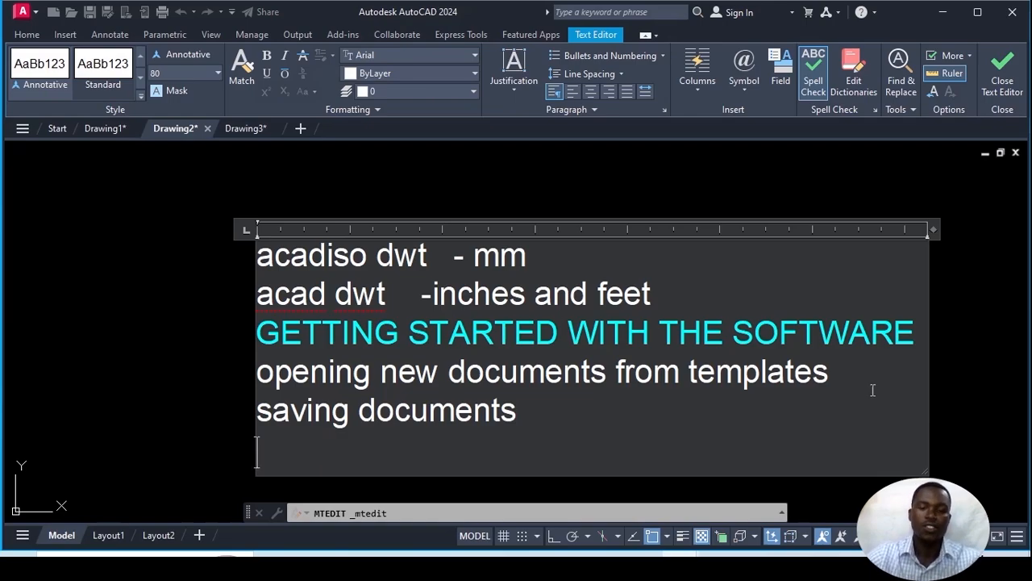
click(195, 353)
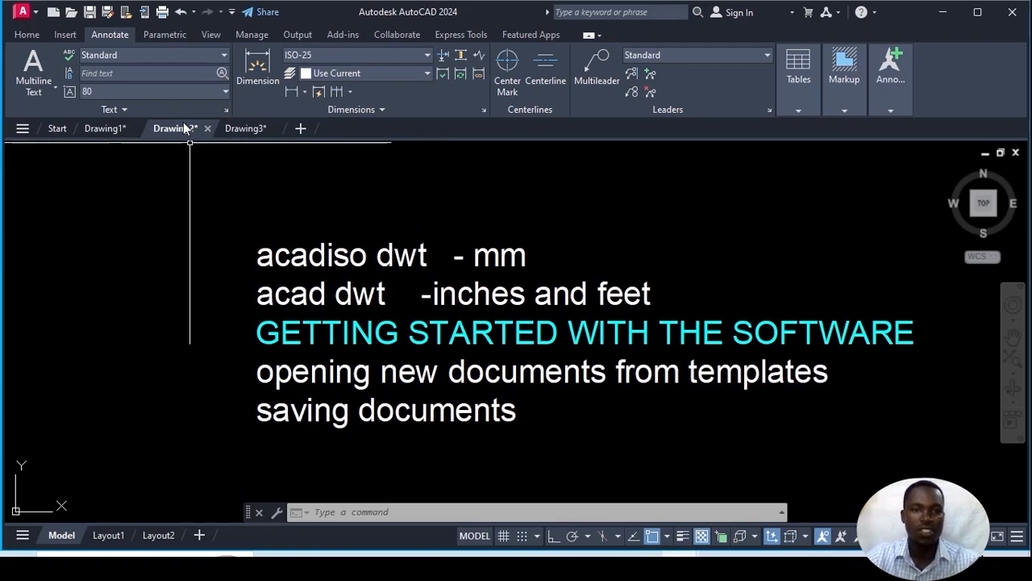
Step: Save the drawing as an AutoCAD 2018 DWG in the practice folder on the Desktop, using the author's first name as the file name
mouse_move(184, 128)
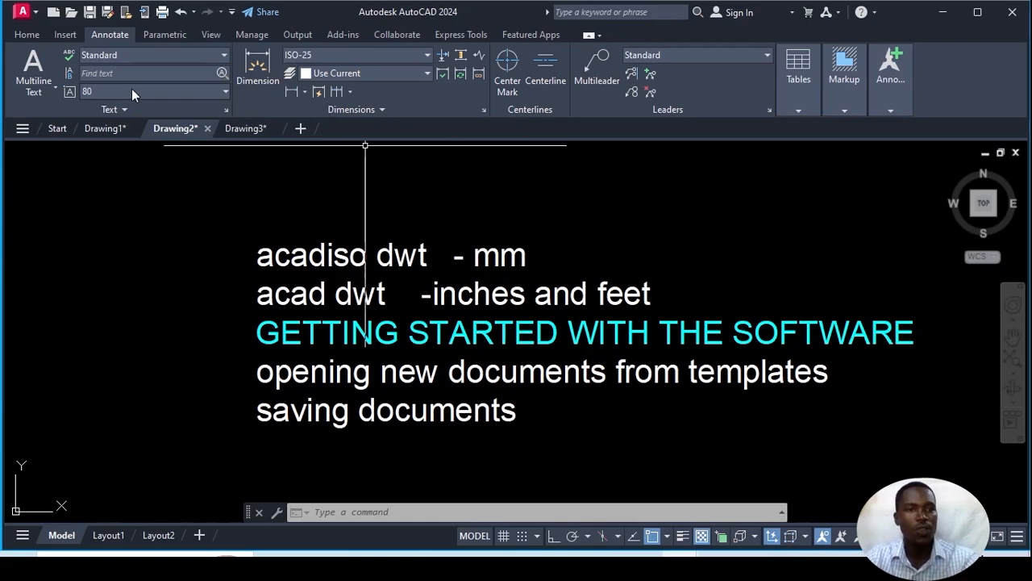
click(24, 12)
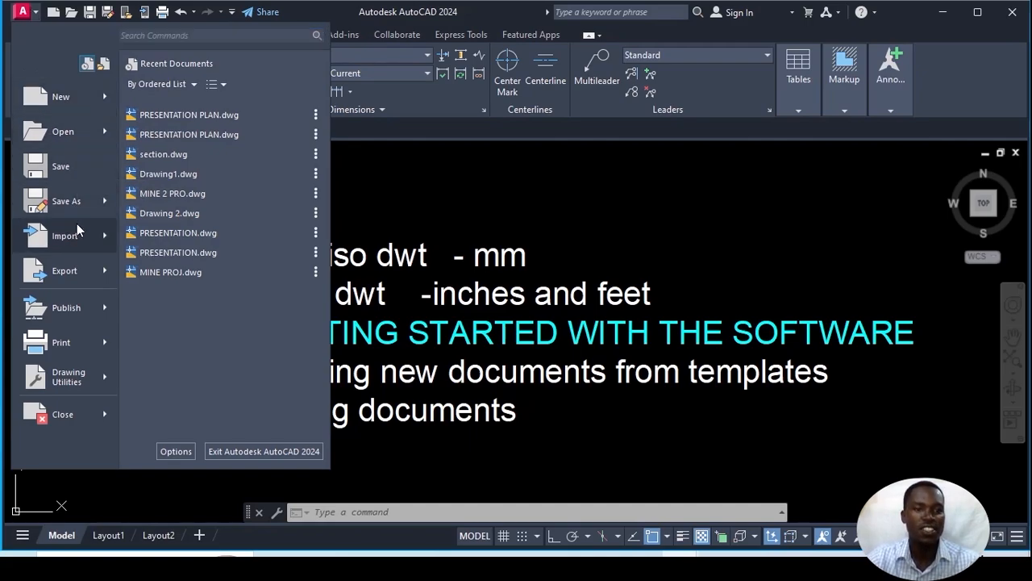
click(72, 202)
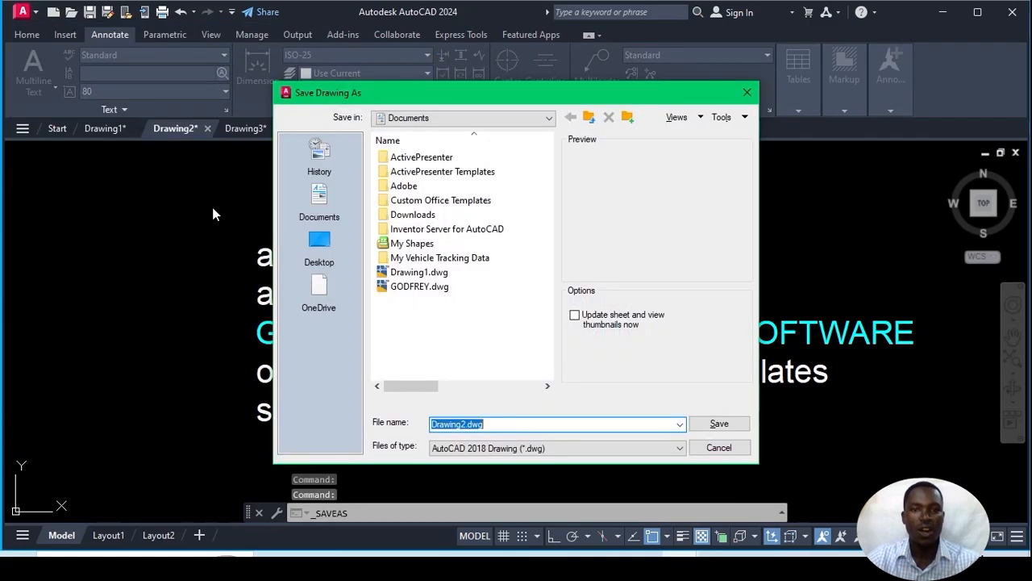
click(550, 118)
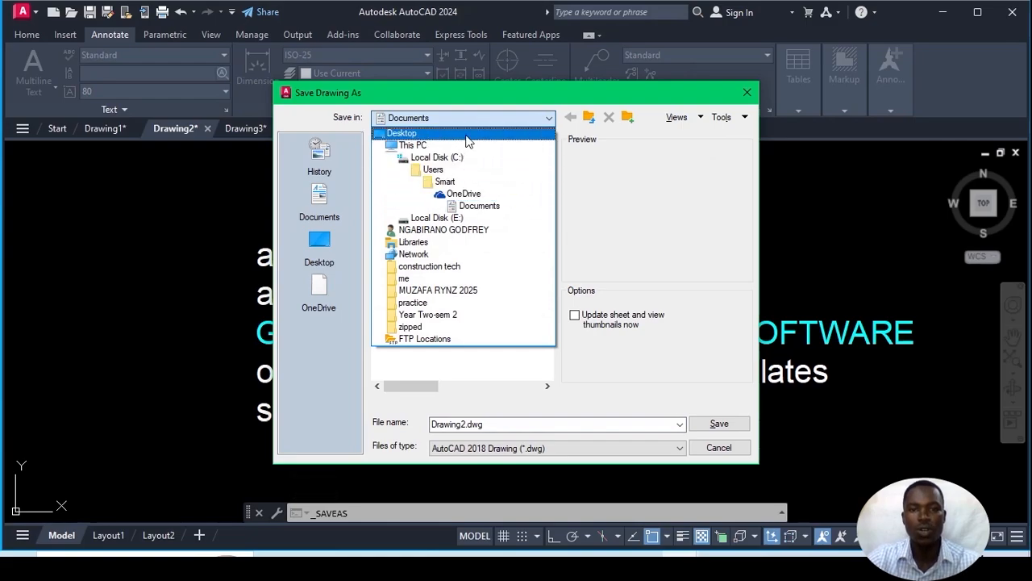
click(402, 133)
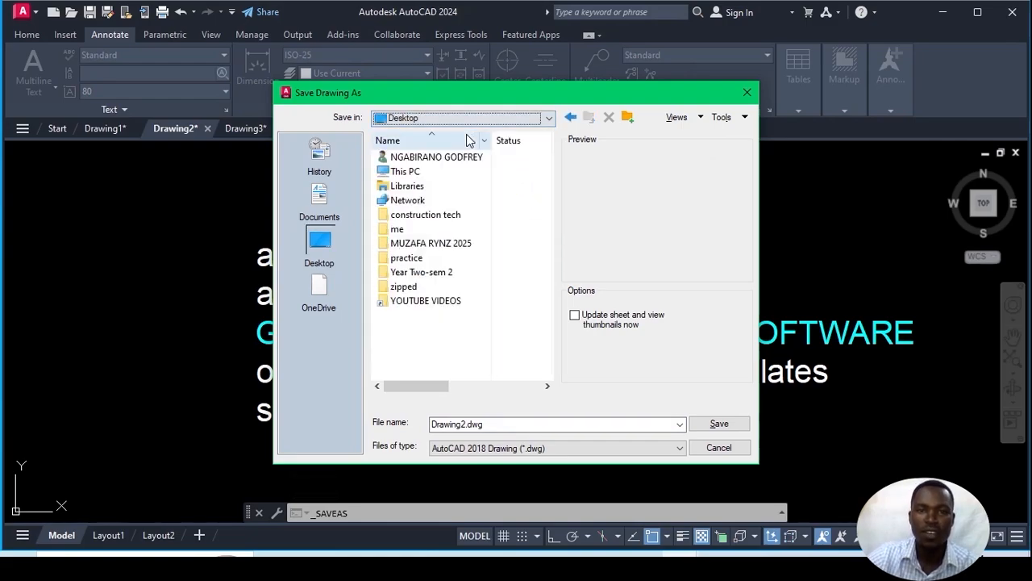
double_click(433, 260)
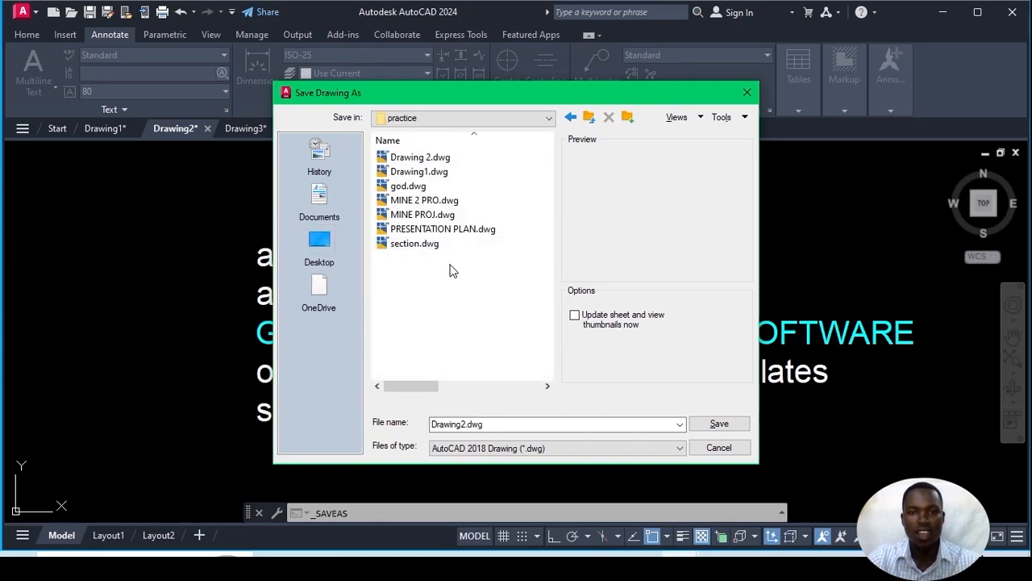
double_click(471, 422)
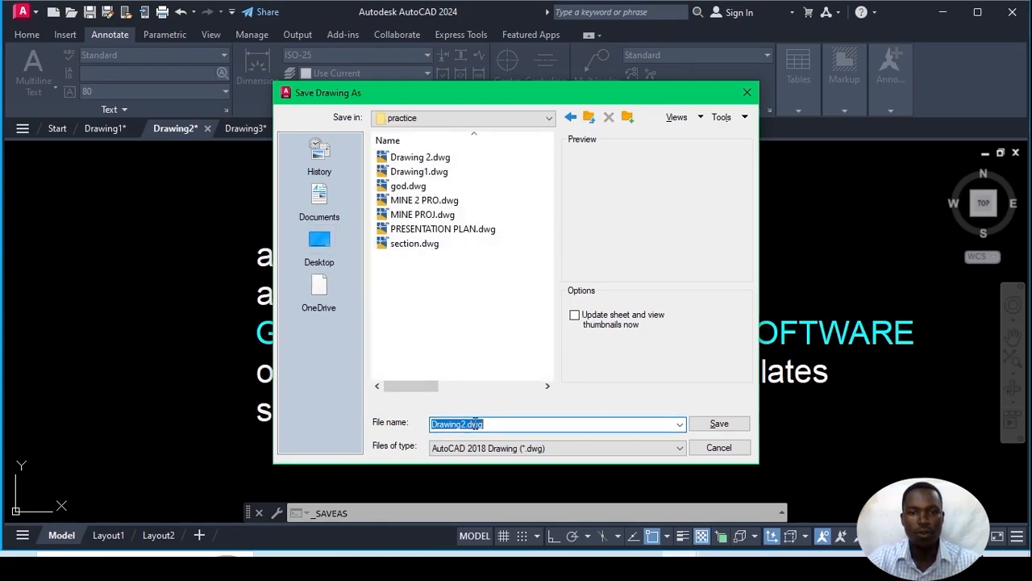
click(469, 425)
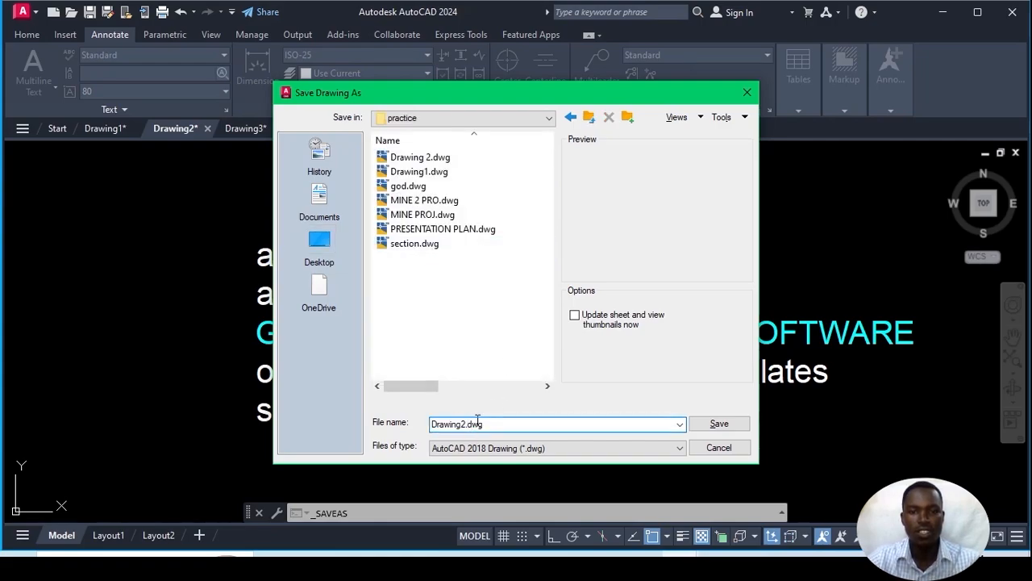
key(BackSpace)
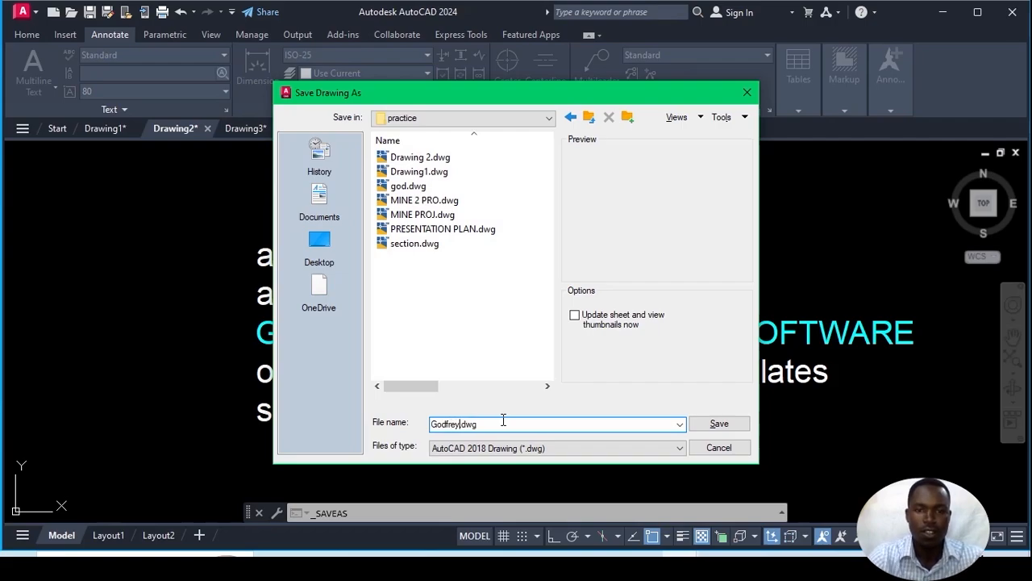
text(Godfrey)
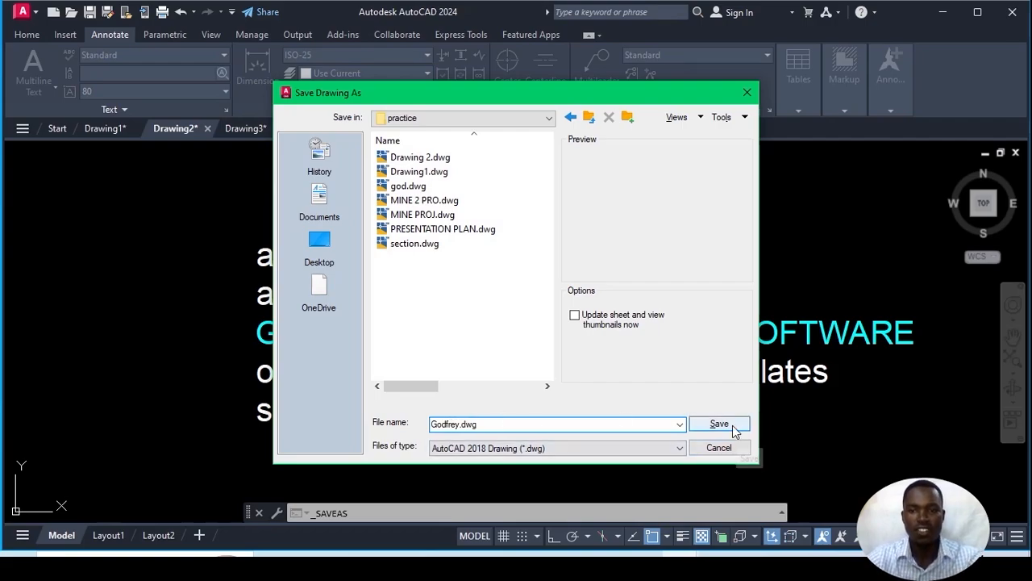
click(731, 424)
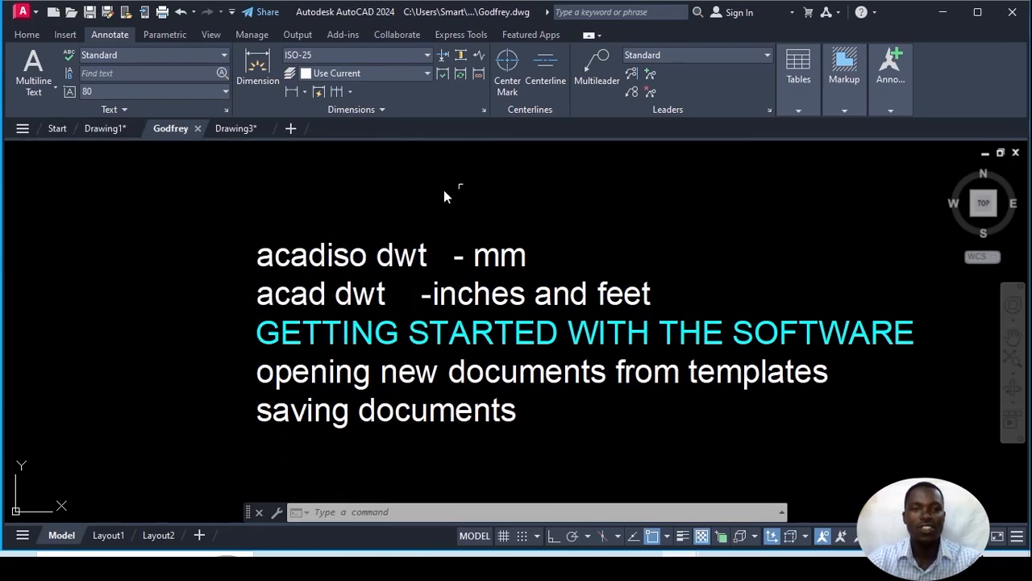
mouse_move(178, 130)
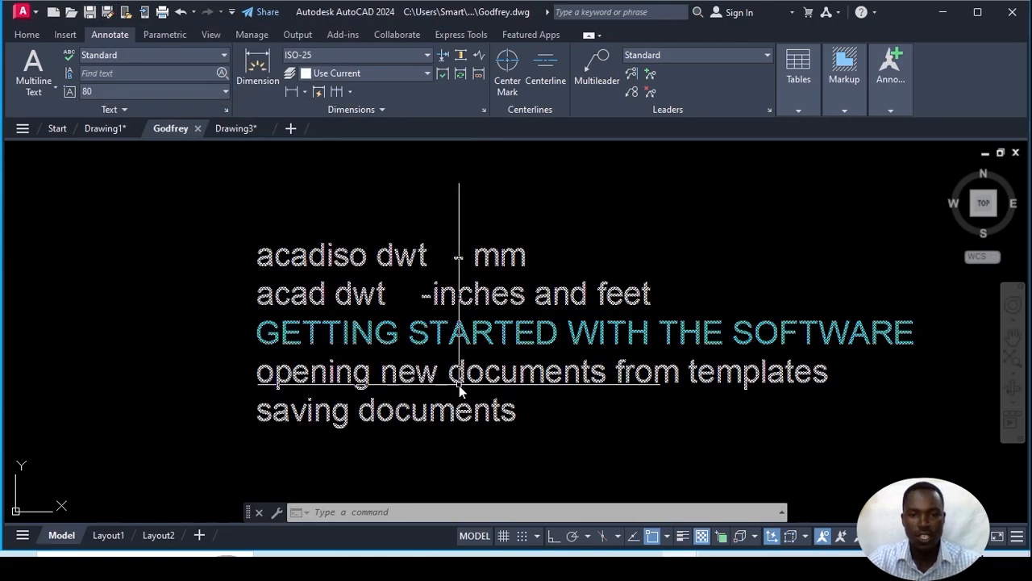
click(495, 413)
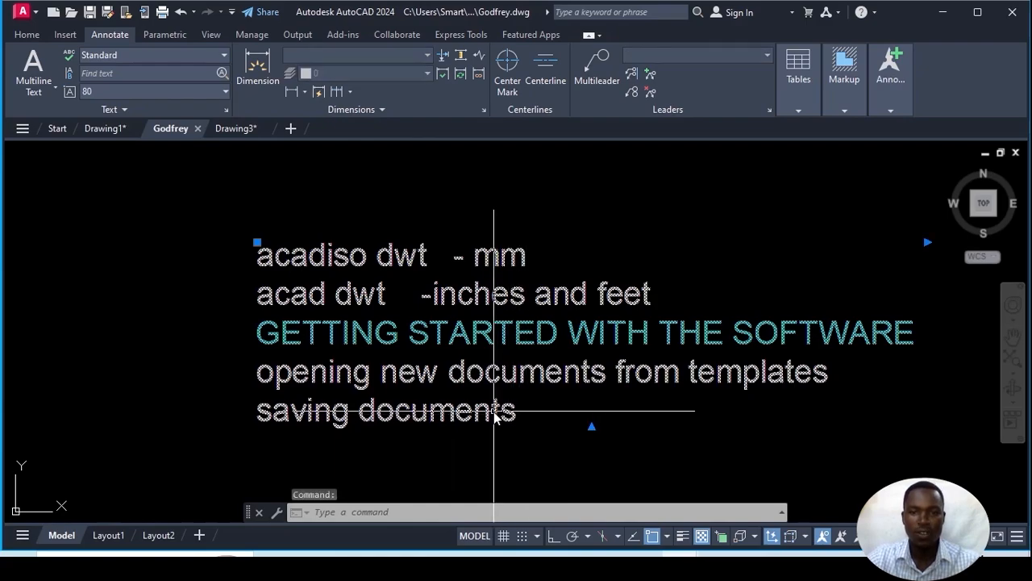
click(676, 445)
key(Escape)
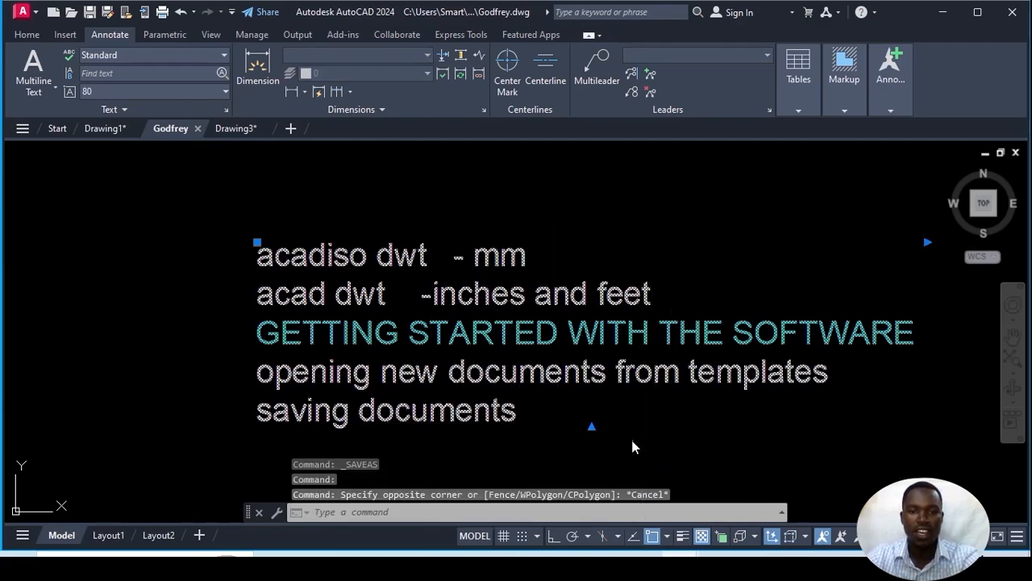
key(Escape)
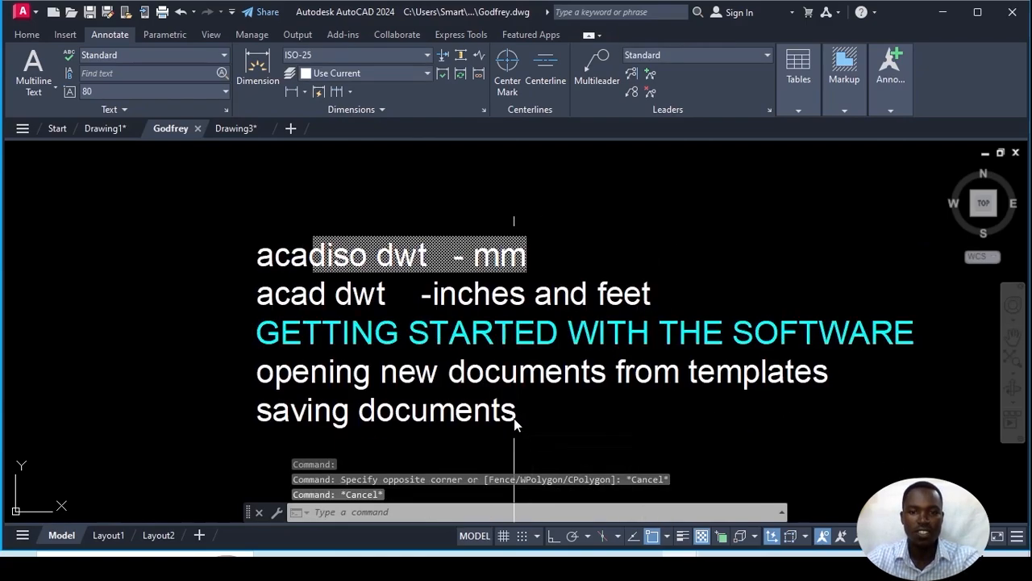
Step: Add the line "closing documents" beneath "saving documents" in the multiline text note and finish editing
double_click(514, 418)
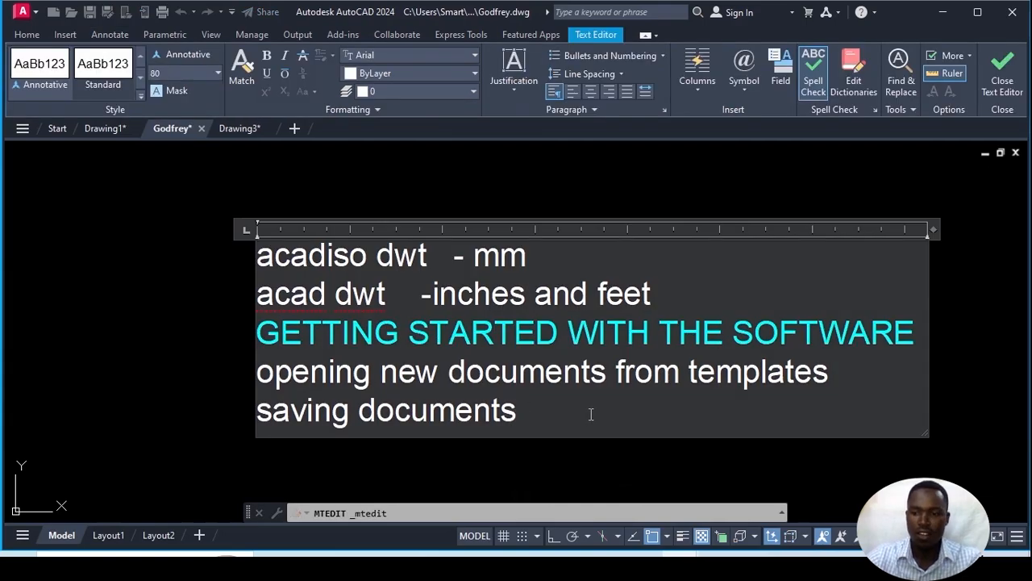
key(Return)
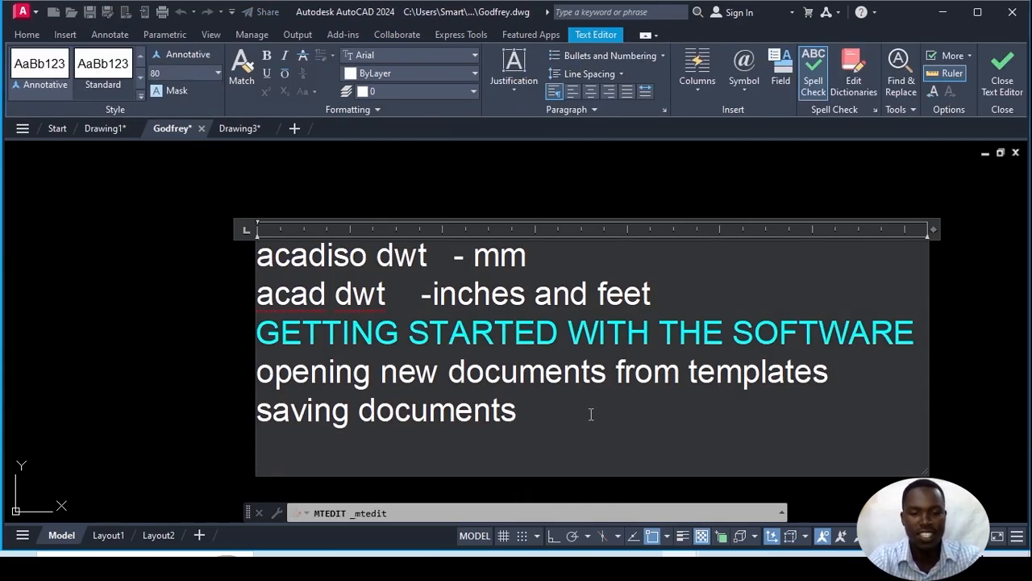
text(closi)
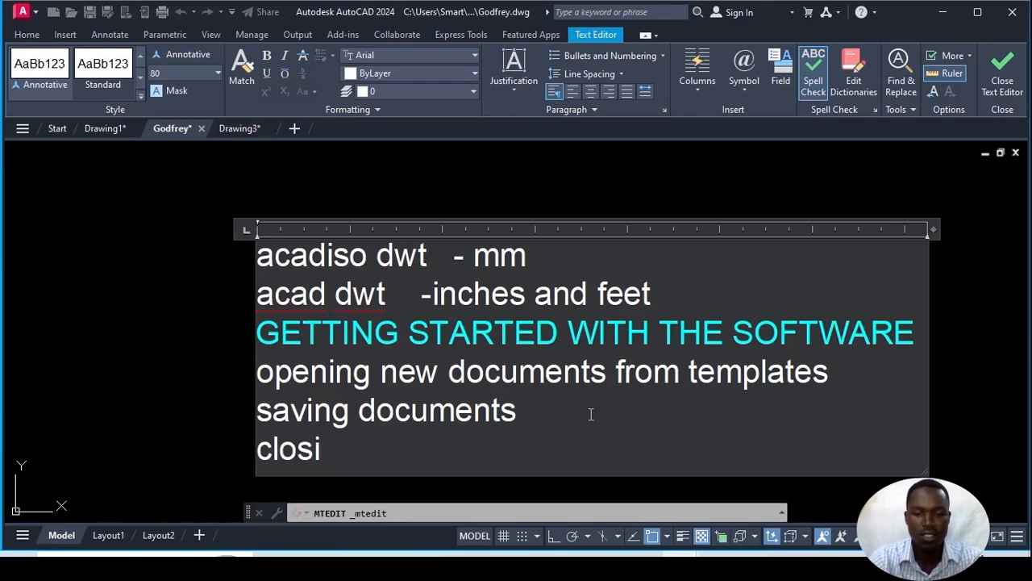
text(ng doc)
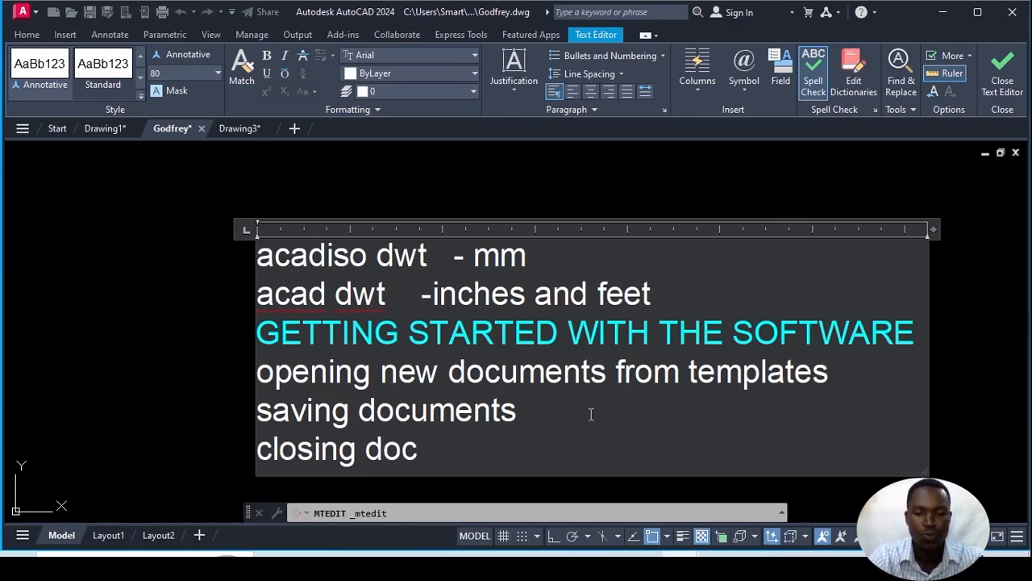
text(ume)
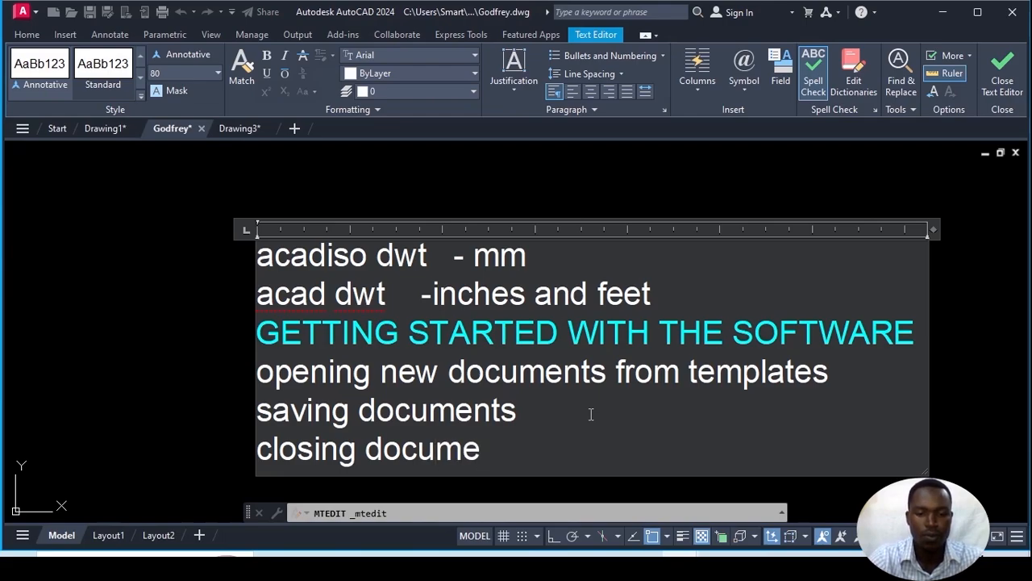
text(d)
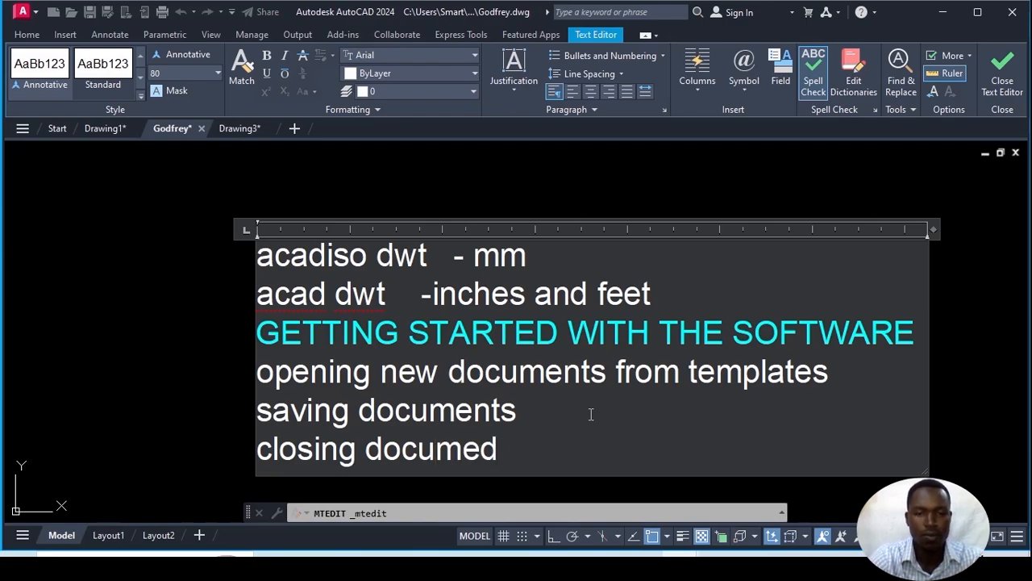
key(BackSpace)
text(nt)
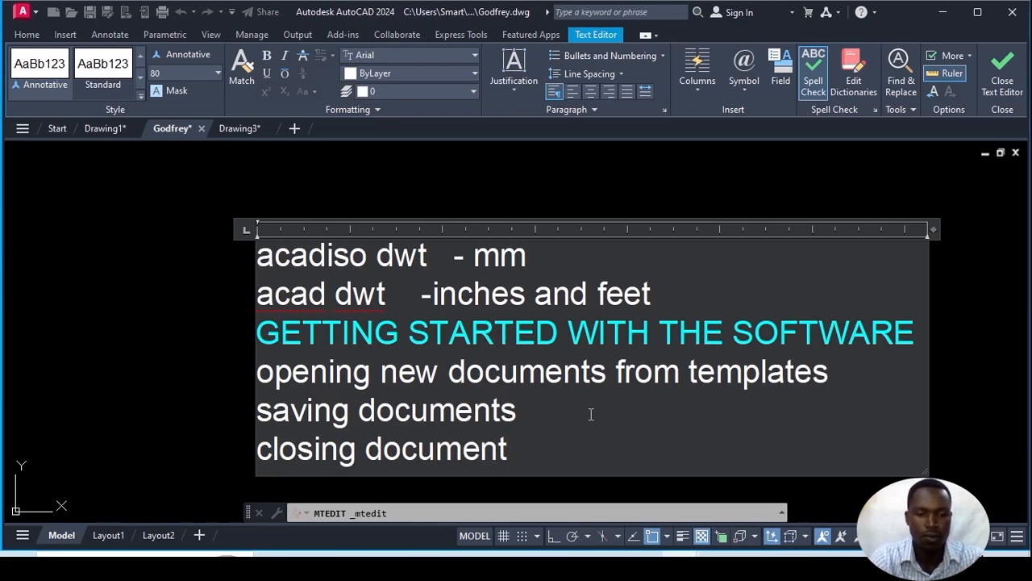
text(s)
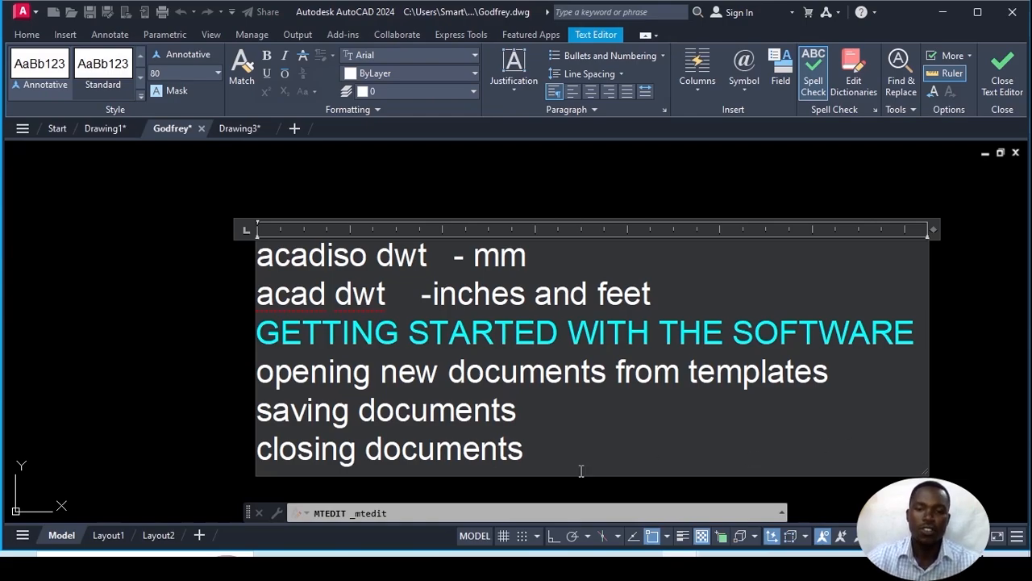
click(170, 403)
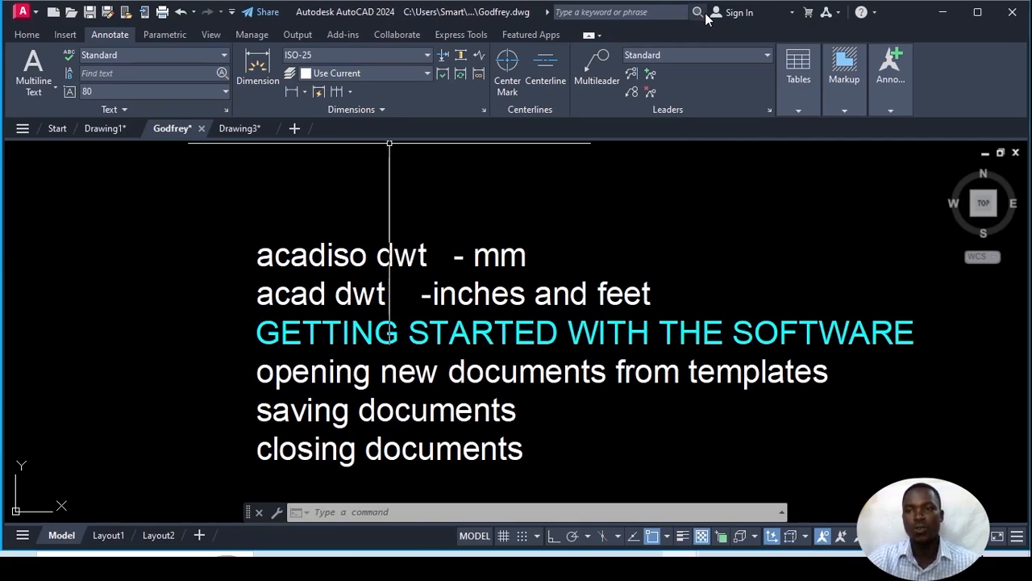
Step: Try to quit the program from Drawing3, choosing to save its changes, and cancel at the save dialog
click(233, 129)
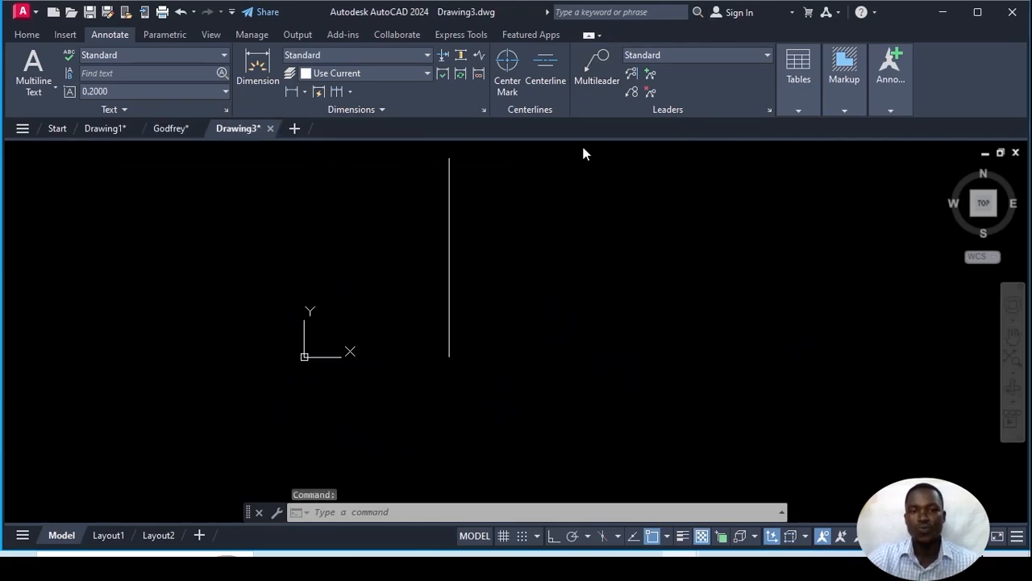
click(1013, 14)
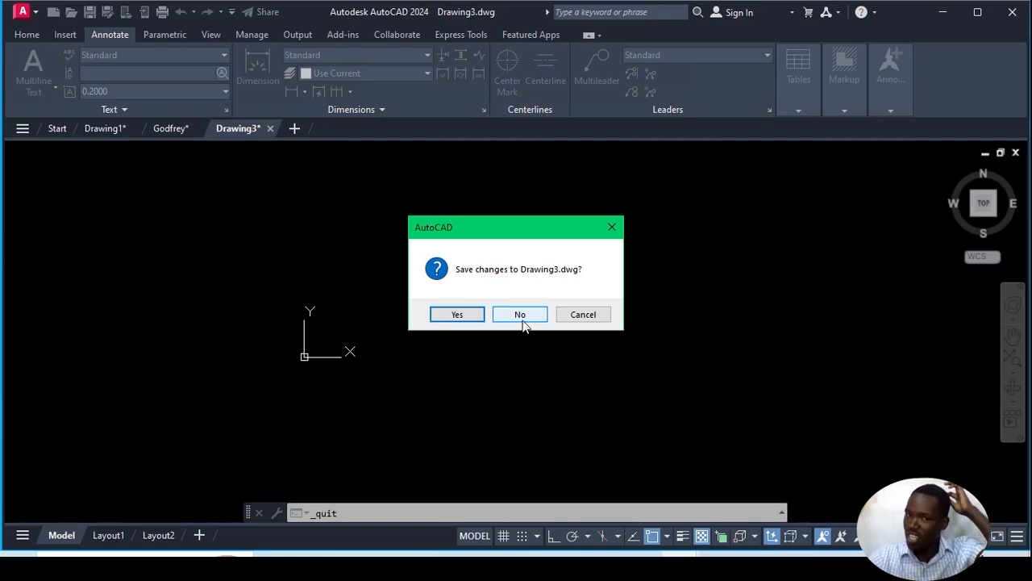
click(471, 316)
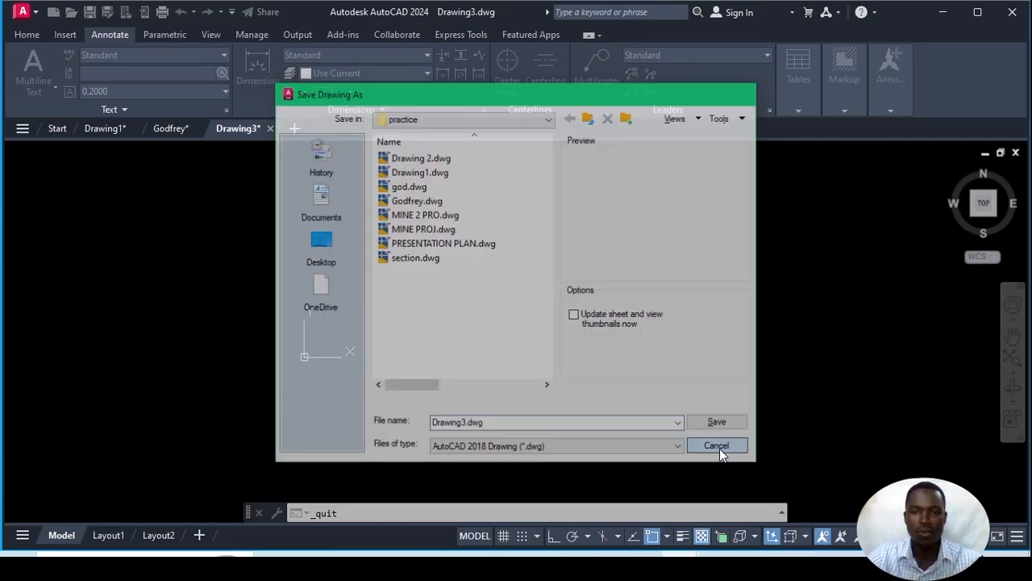
click(719, 449)
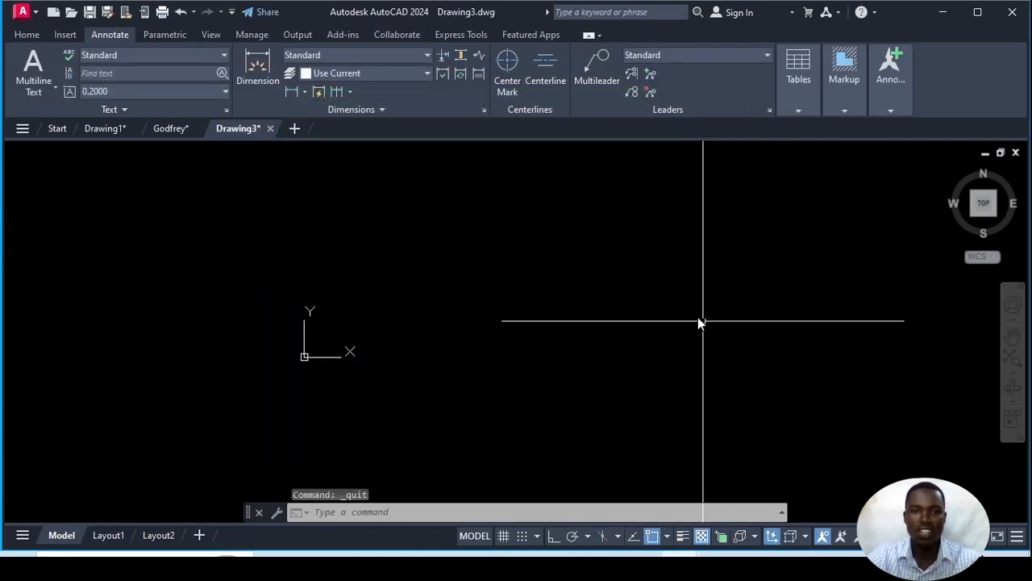
Step: Switch to the drawing with the text note, add the line "setting units" beneath "closing documents" and finish editing
click(170, 126)
scroll(339, 271, down, 2)
scroll(369, 285, up, 4)
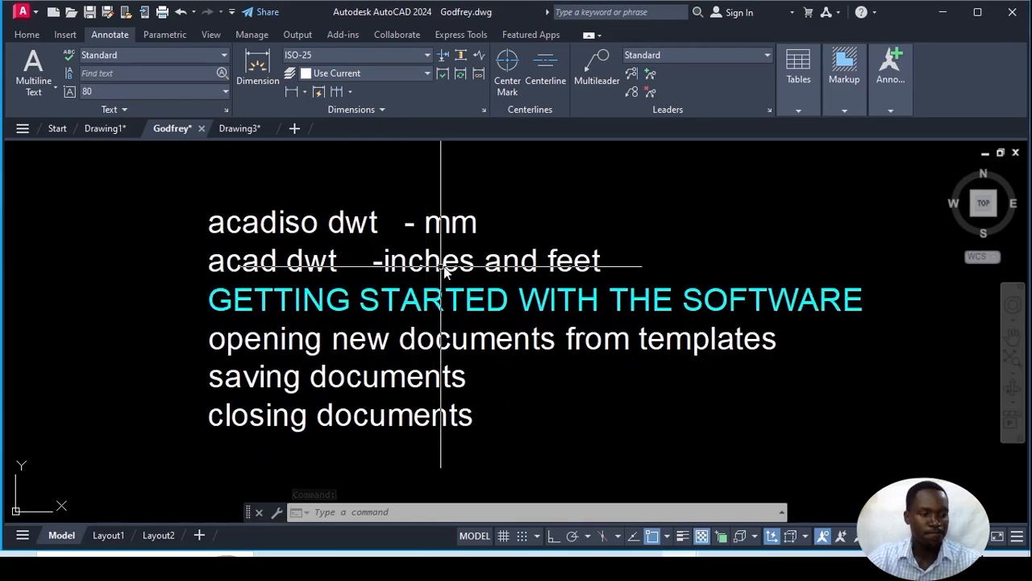
key(ctrl+a)
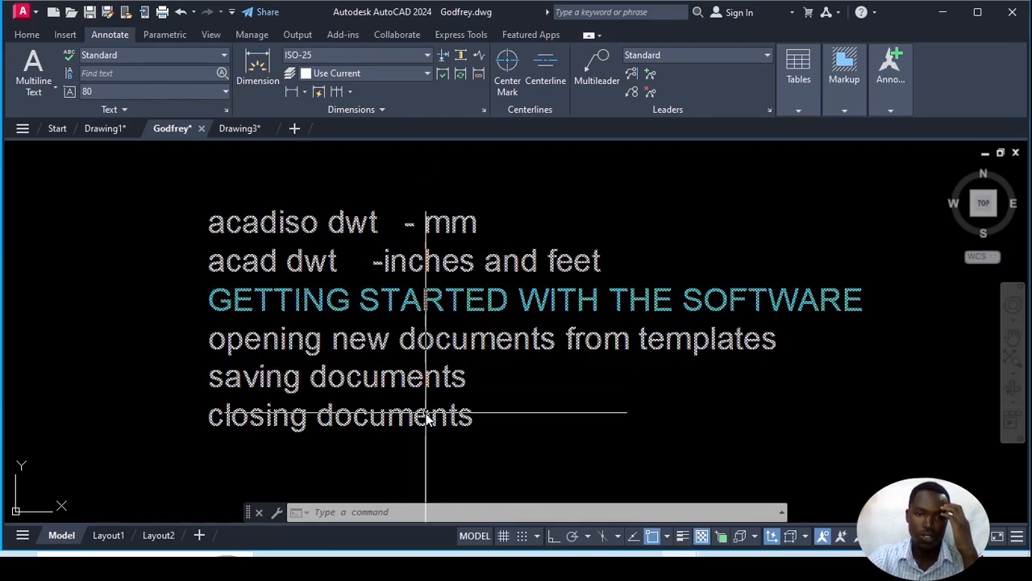
double_click(455, 412)
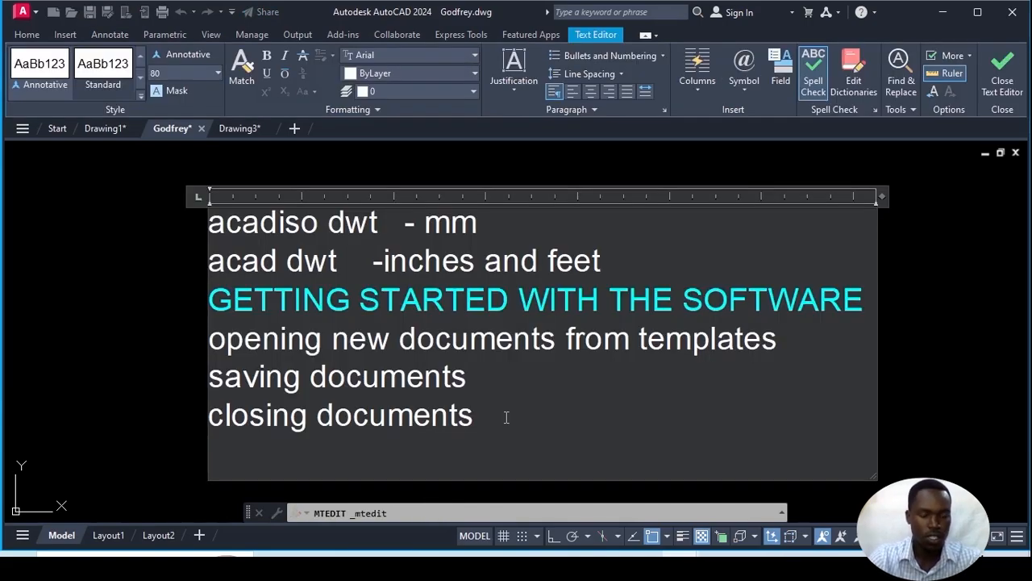
key(Return)
text(setting )
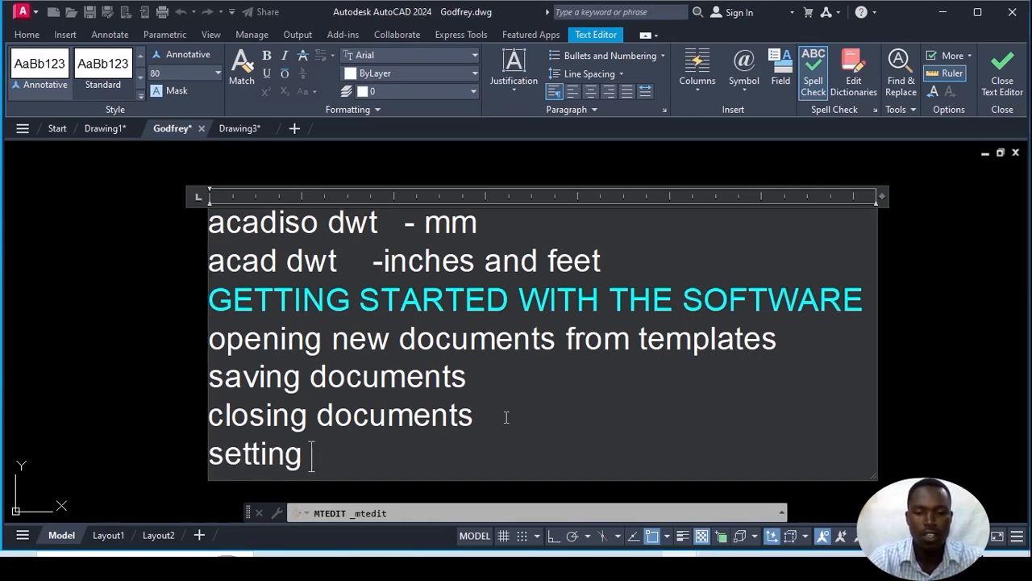
text(units)
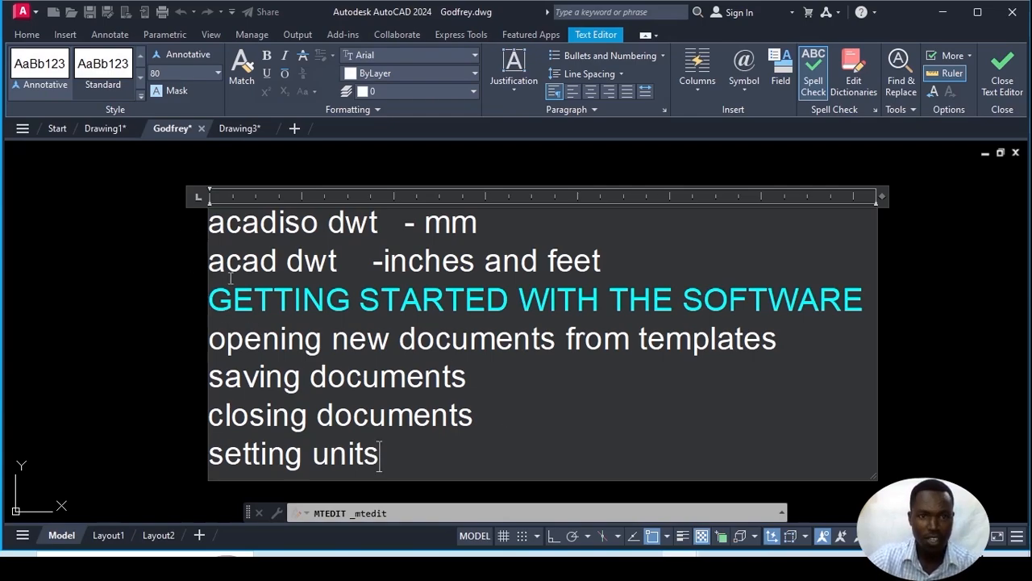
click(164, 265)
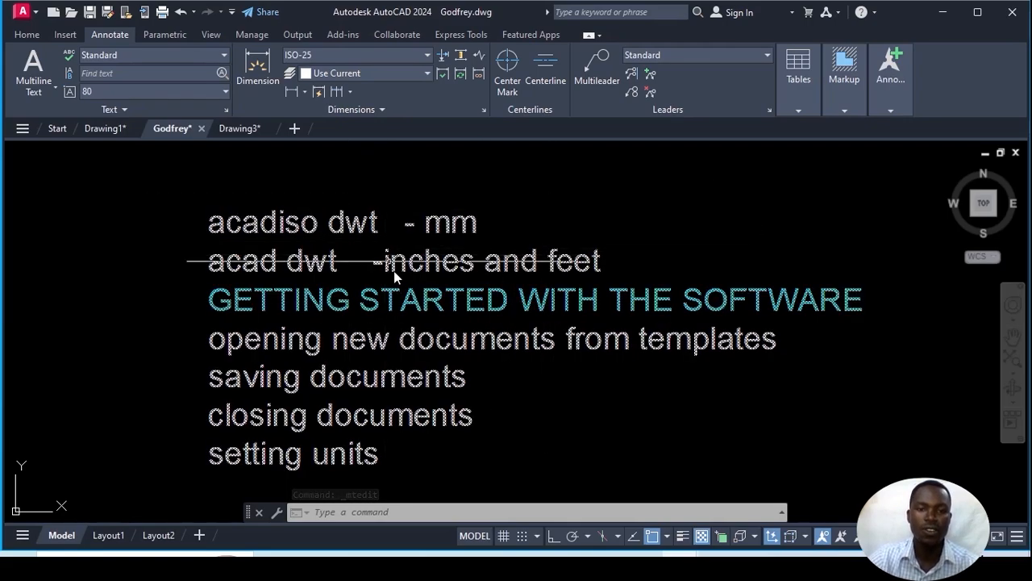
Step: Open the drawing units settings with the UNITS command and set the length type to Decimal with precision 0
click(345, 515)
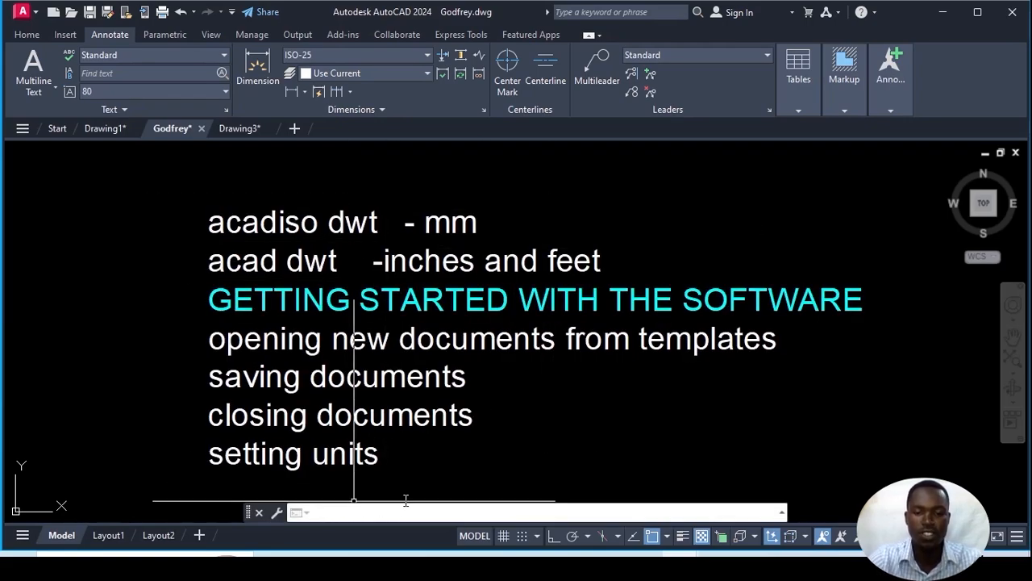
text(units)
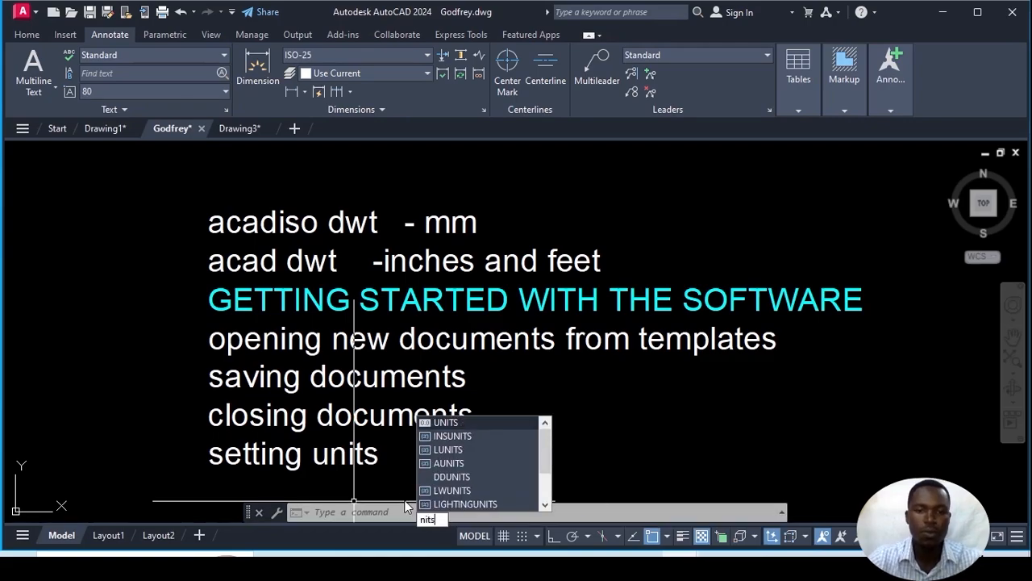
click(446, 422)
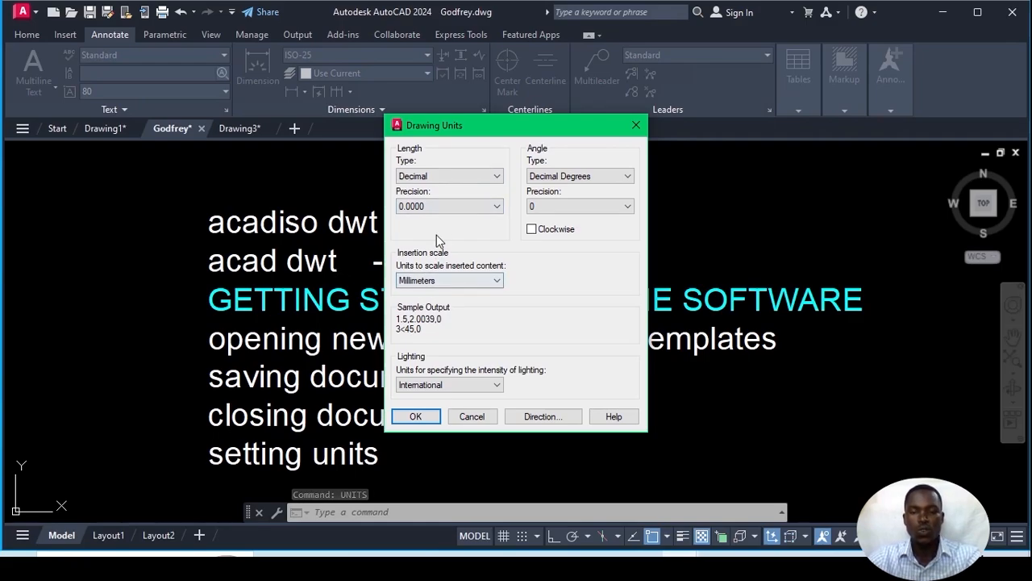
click(496, 177)
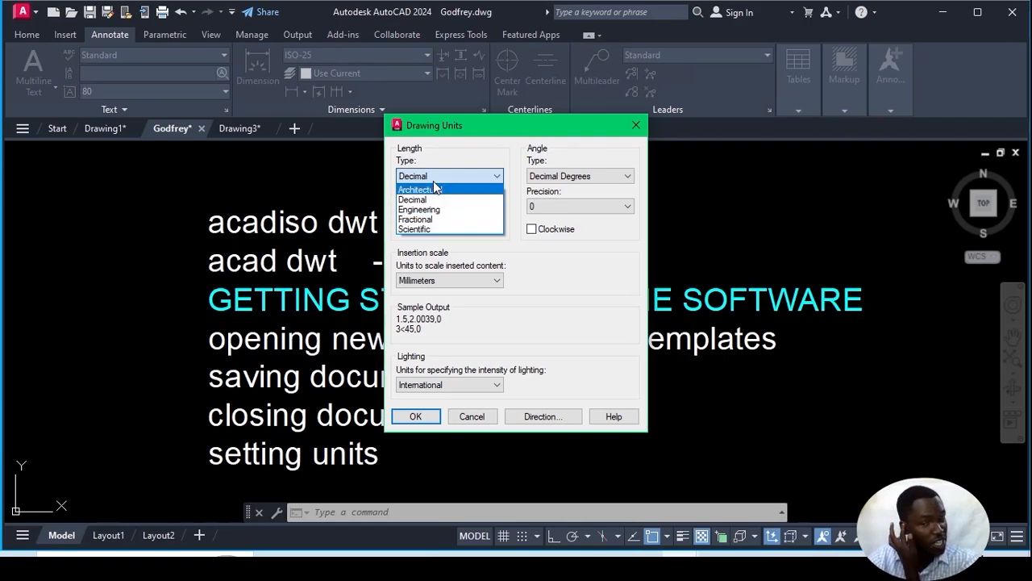
click(440, 199)
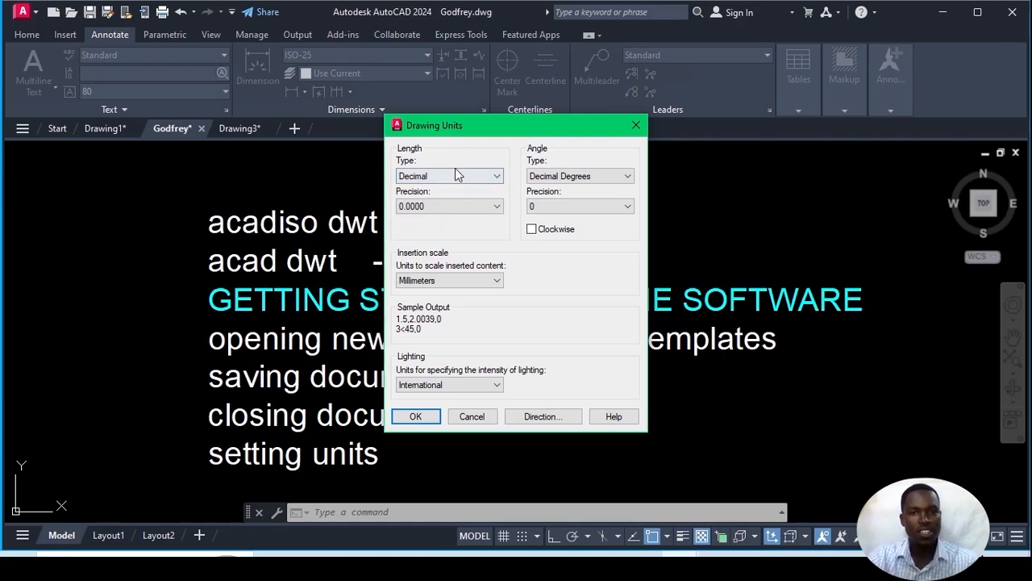
click(498, 205)
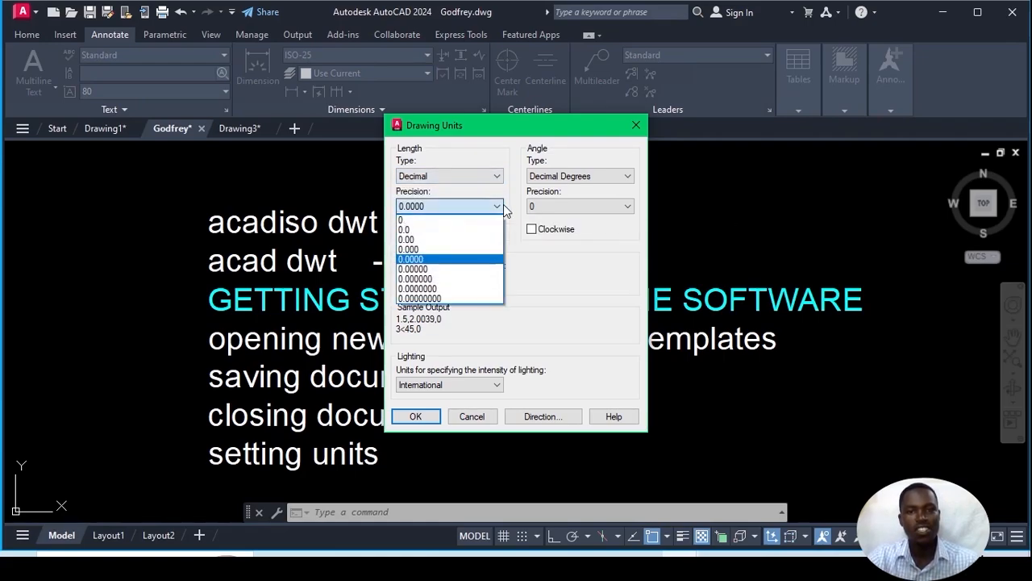
click(464, 220)
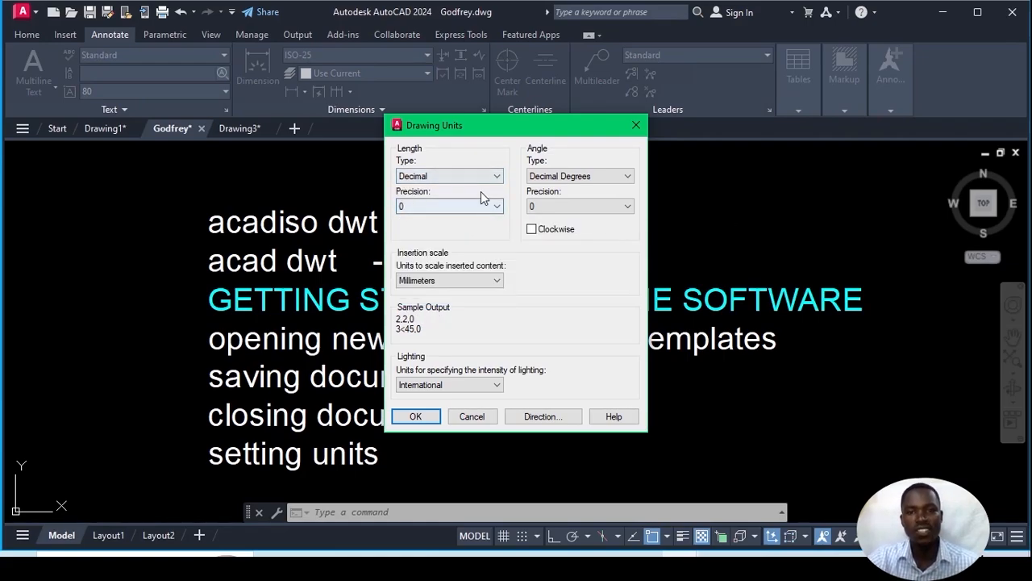
Step: Set the angle type to Decimal Degrees and have angles measured clockwise
click(627, 177)
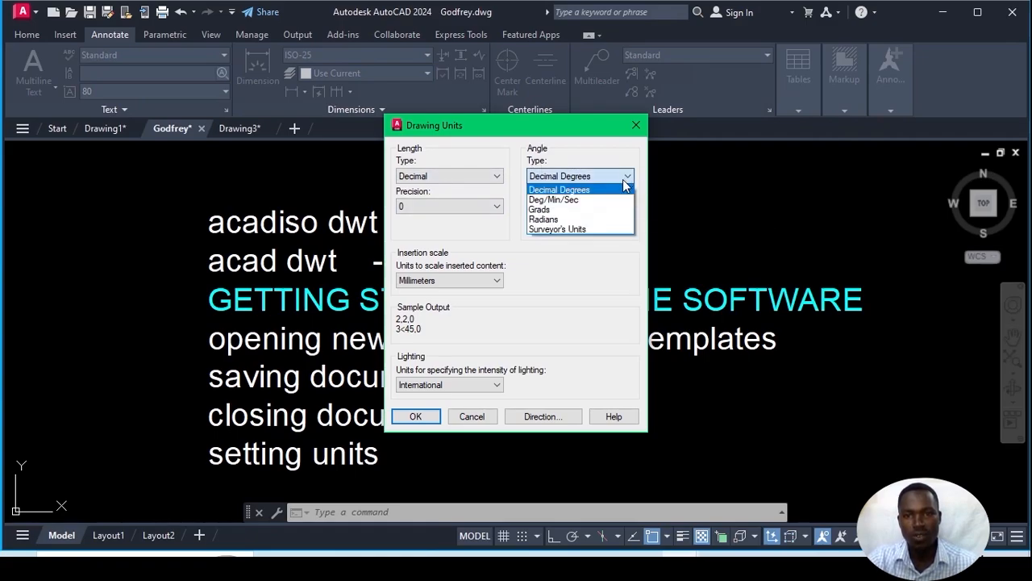
click(567, 192)
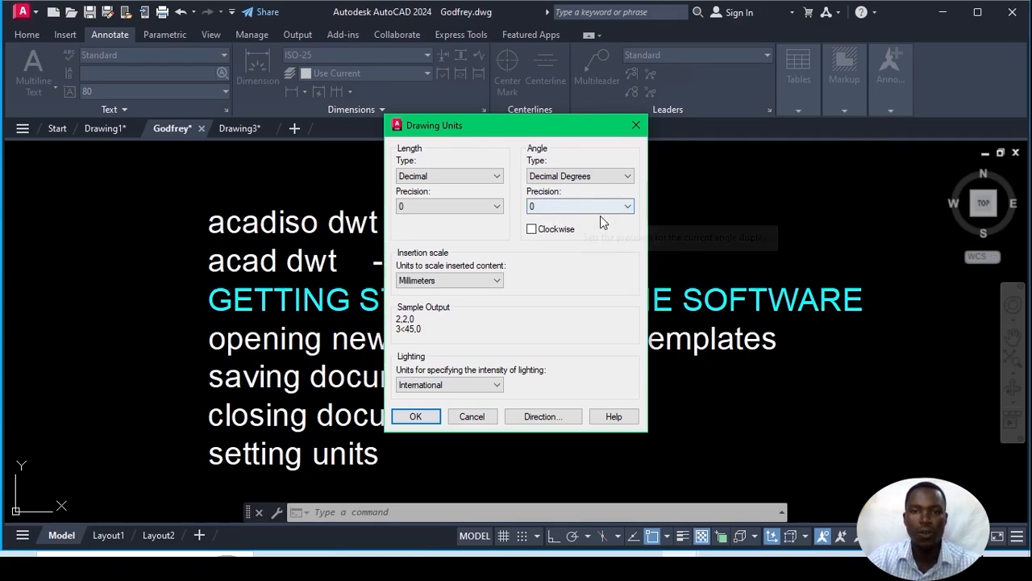
click(533, 231)
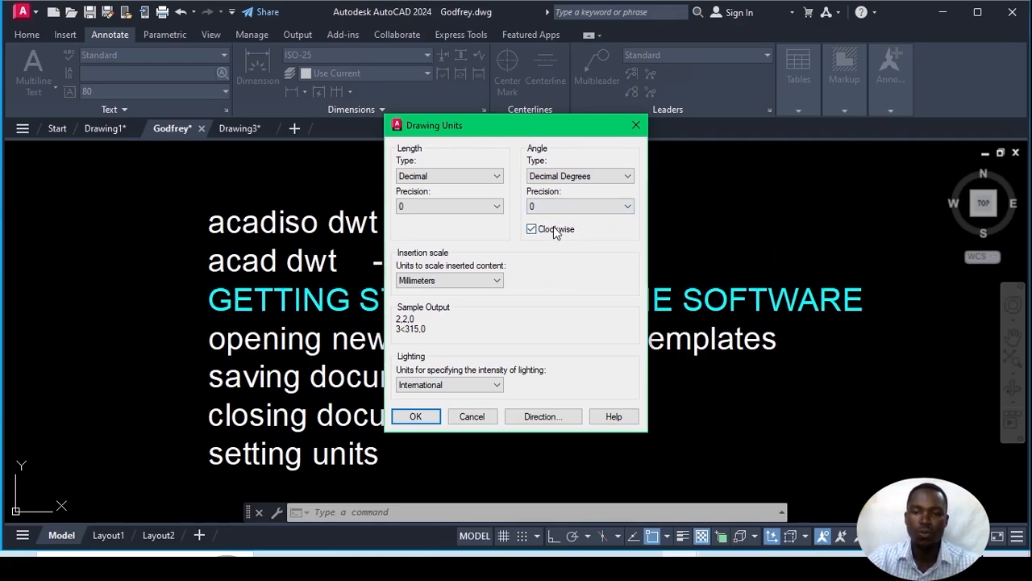
Step: Try Feet, Inches and Yards in turn as the insertion scale units
click(497, 280)
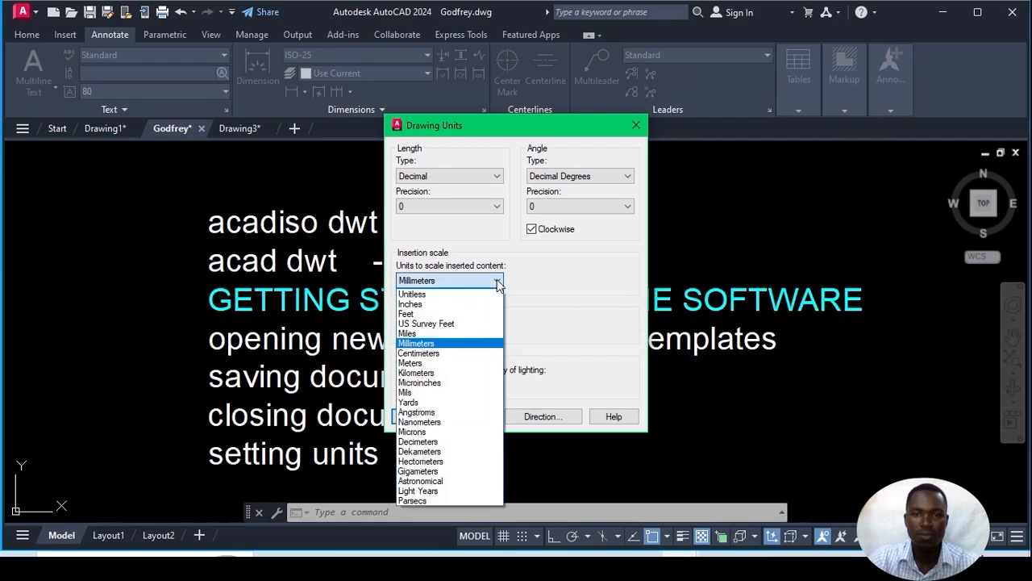
click(438, 314)
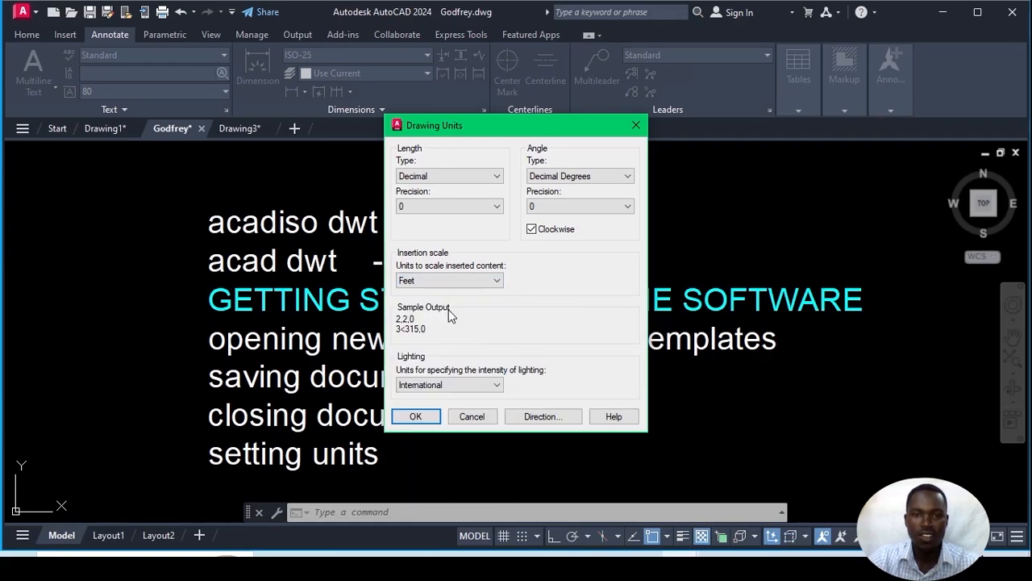
click(497, 281)
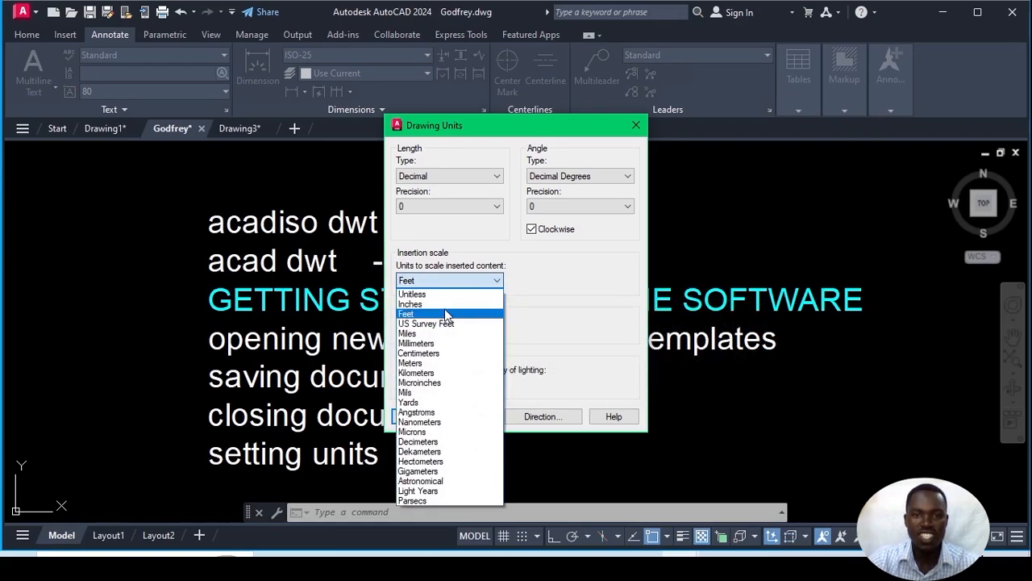
click(446, 304)
click(498, 281)
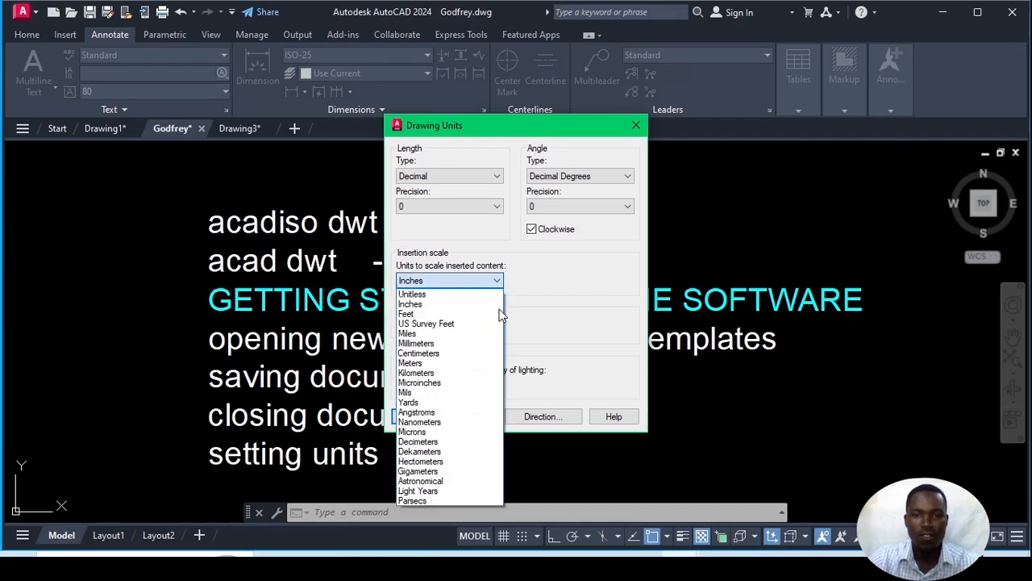
click(468, 402)
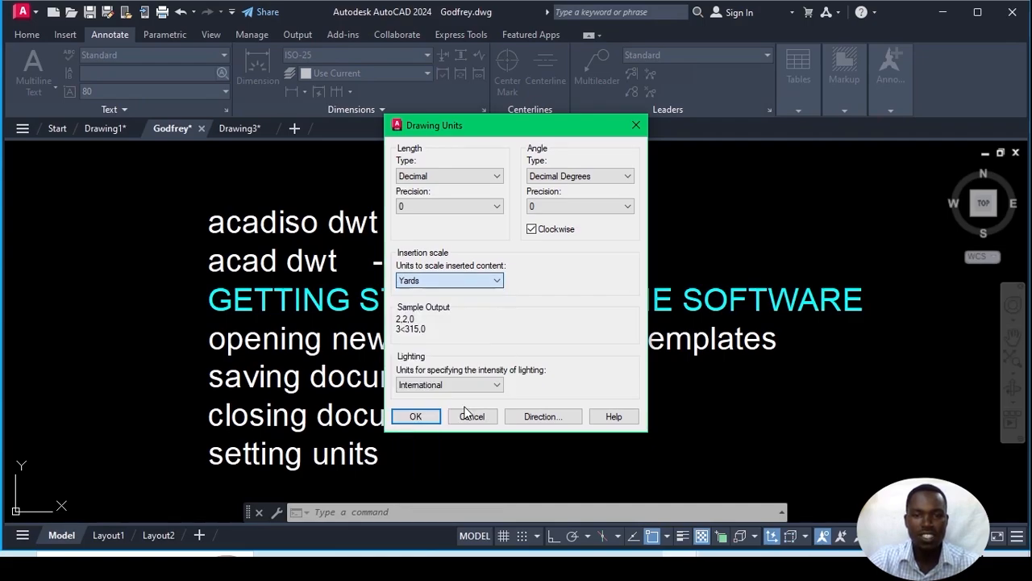
Step: Set the insertion scale units to Millimeters and accept the drawing units settings
click(498, 281)
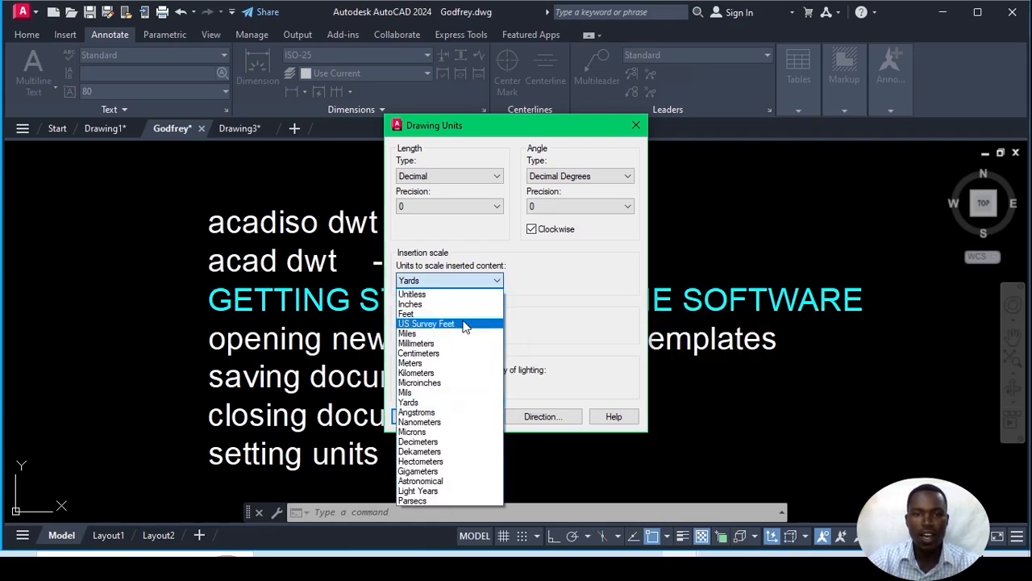
click(472, 347)
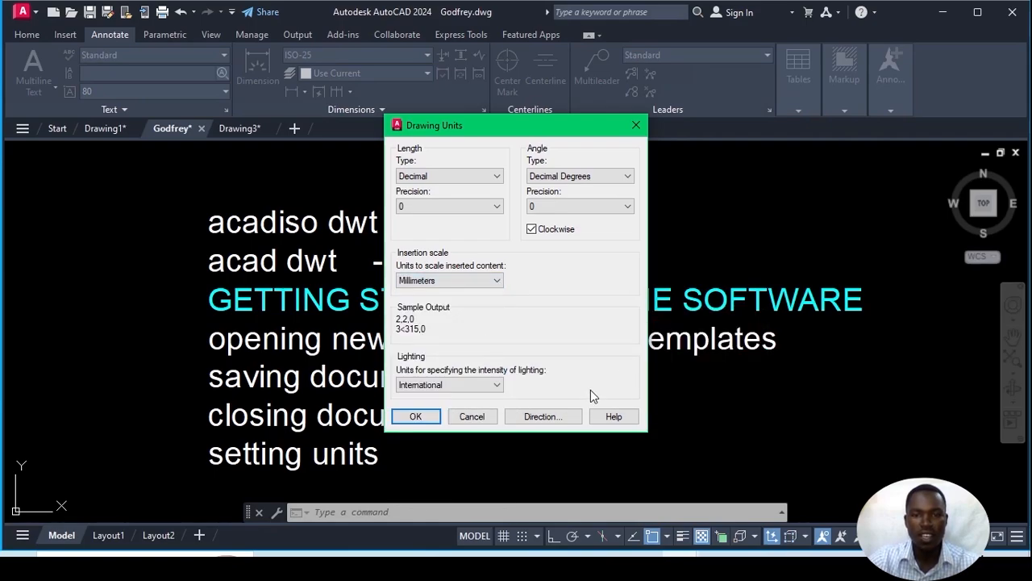
click(416, 416)
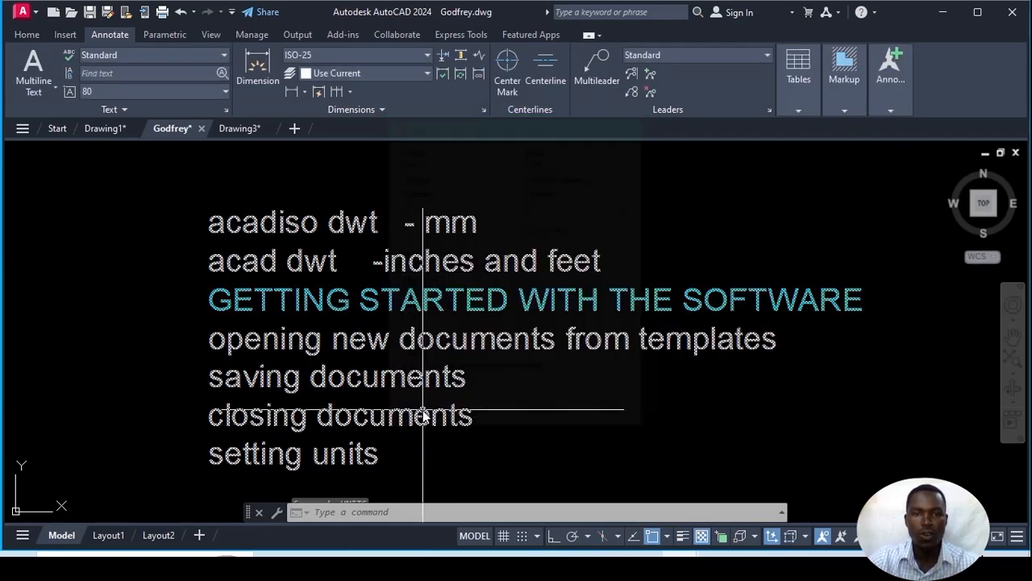
Step: Switch to Drawing3
click(242, 127)
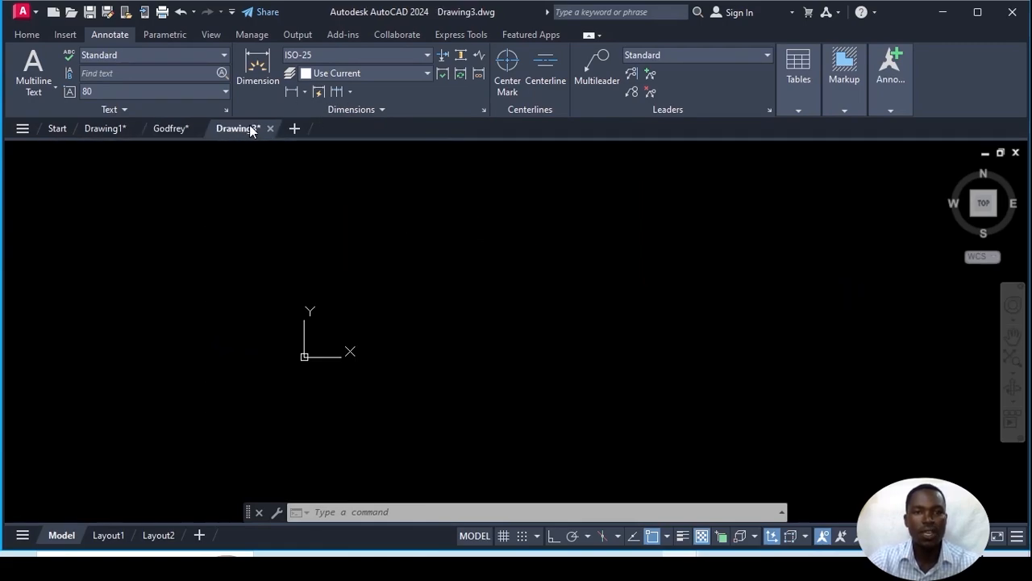
mouse_move(251, 129)
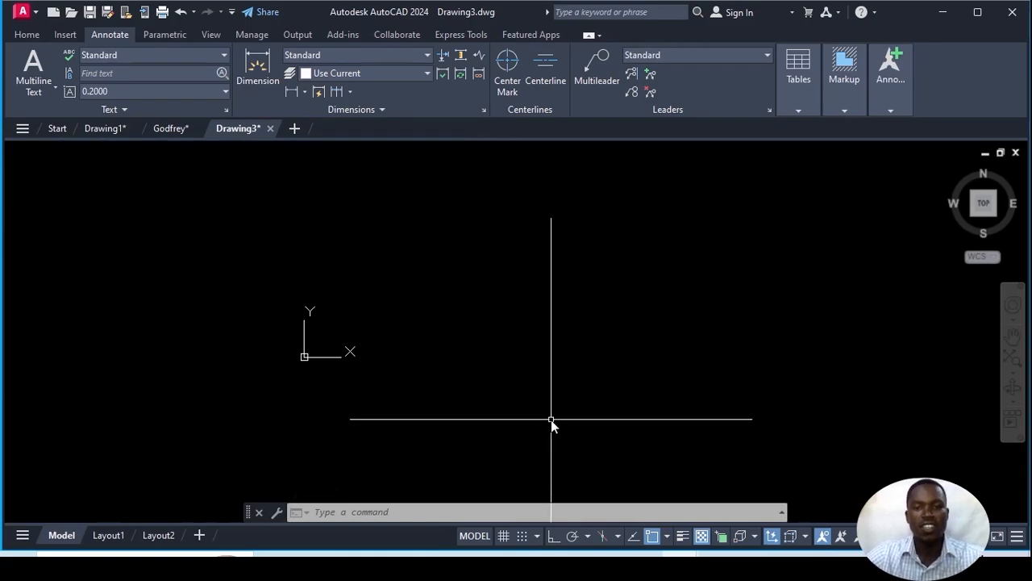
click(537, 353)
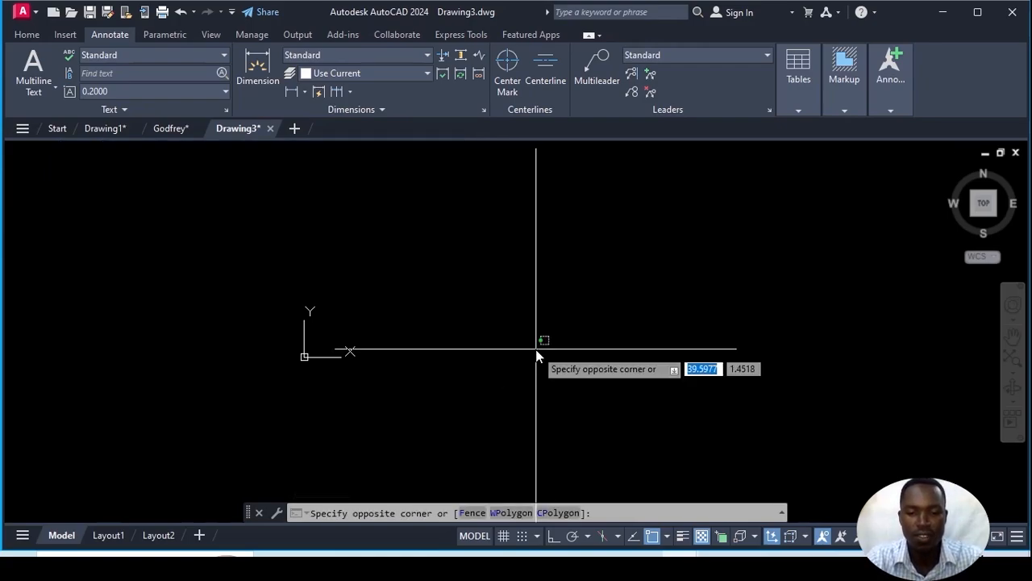
text(units)
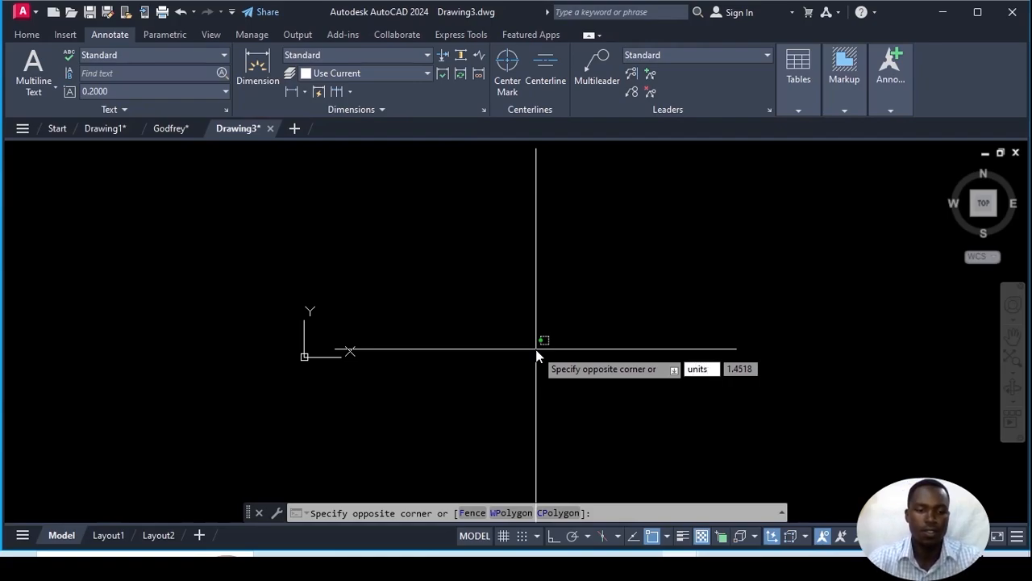
key(Escape)
Step: Open the drawing units settings for Drawing3 and set the insertion scale units to Millimeters
text(units)
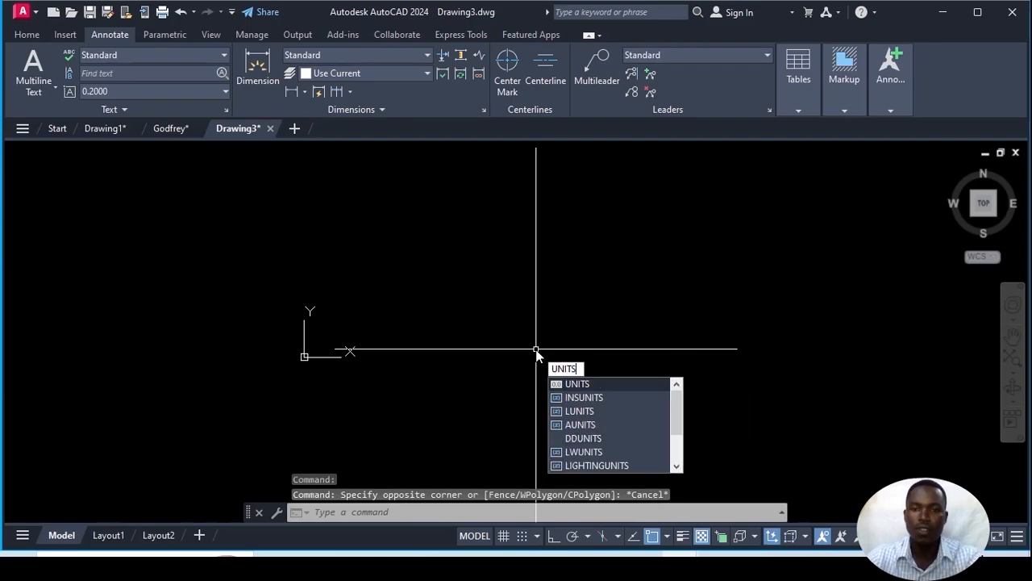
click(578, 384)
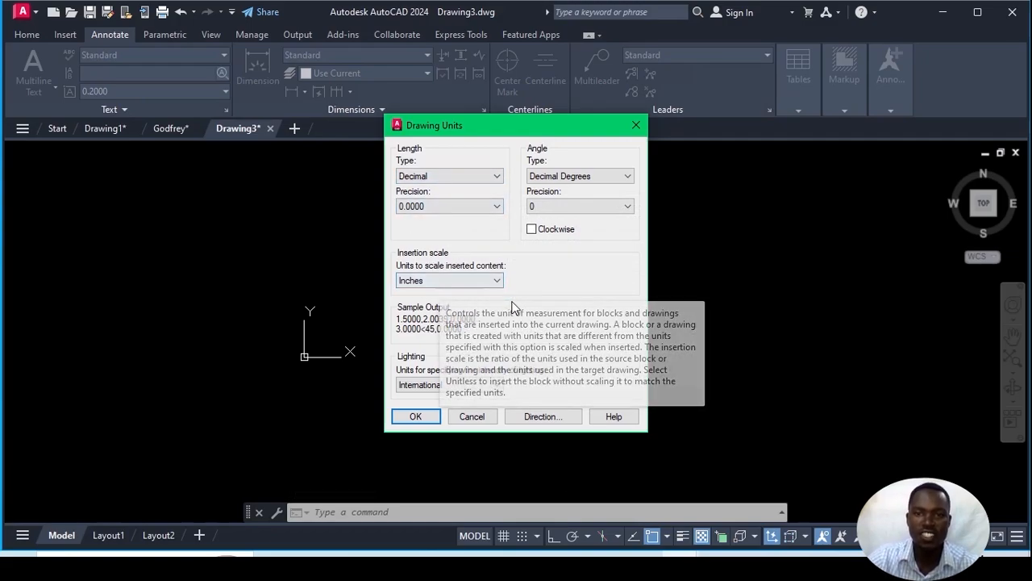
click(500, 283)
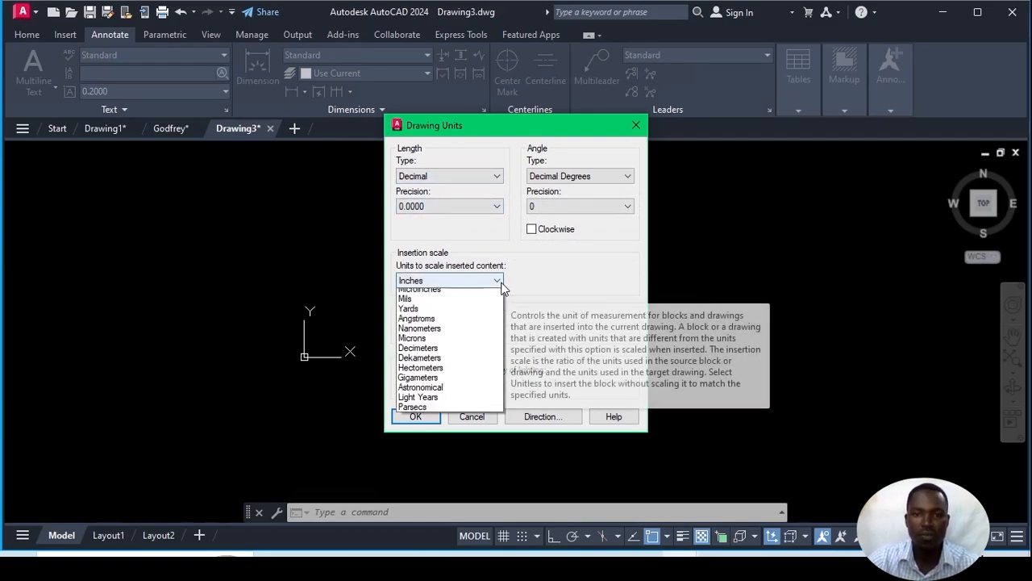
click(452, 344)
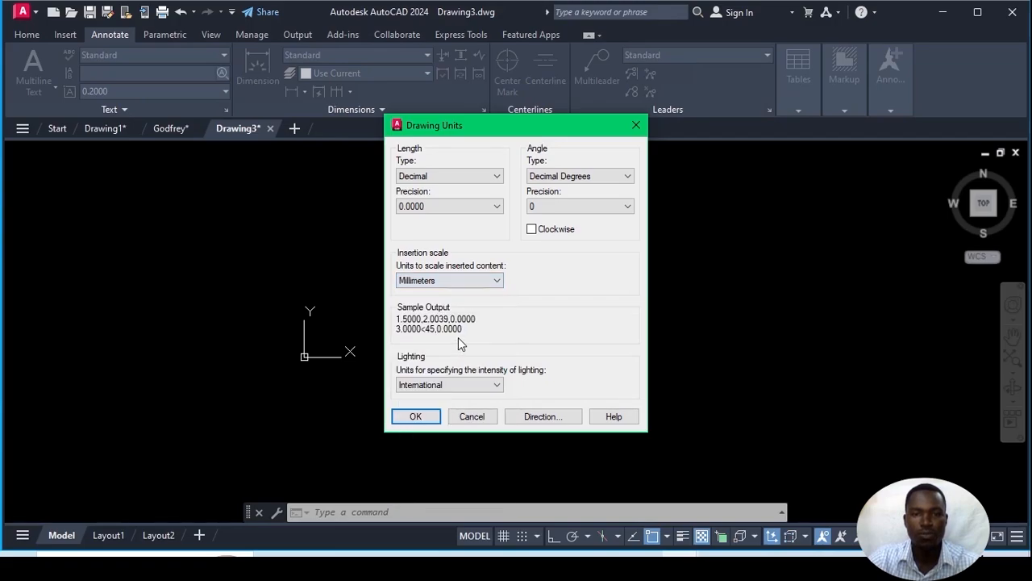
Step: Try Kilometers as the insertion scale units and return them to Millimeters
click(496, 280)
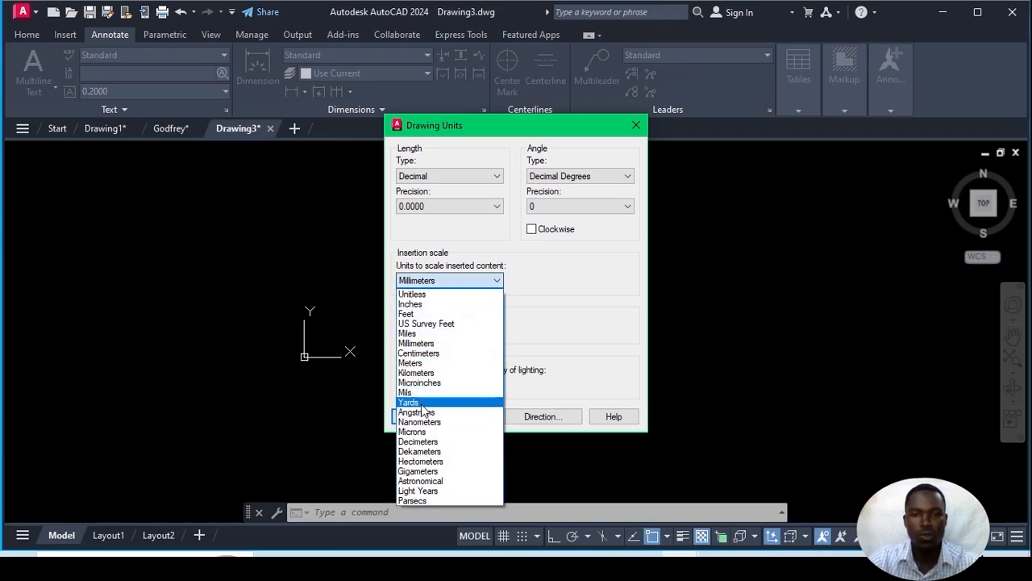
click(434, 375)
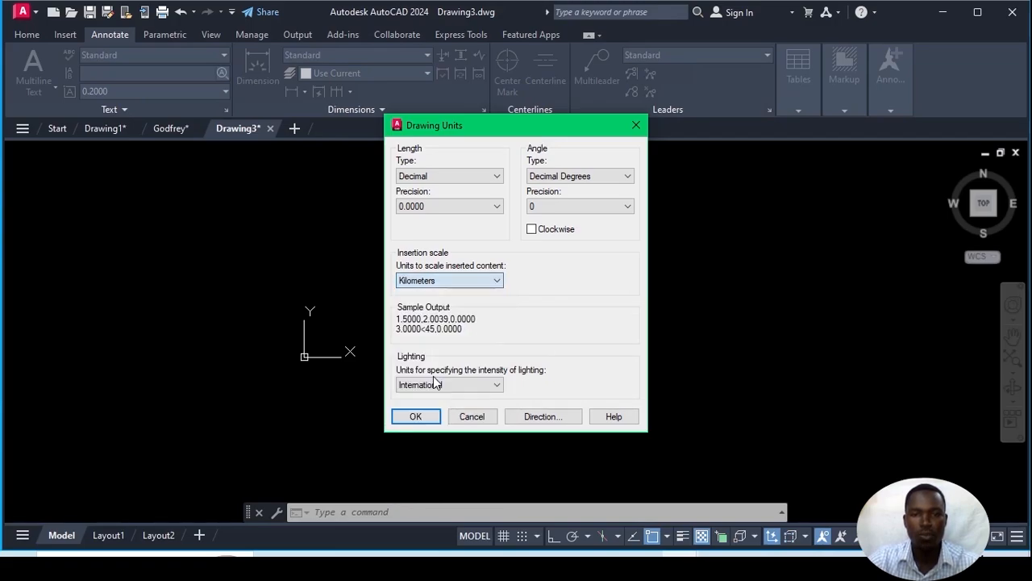
click(490, 283)
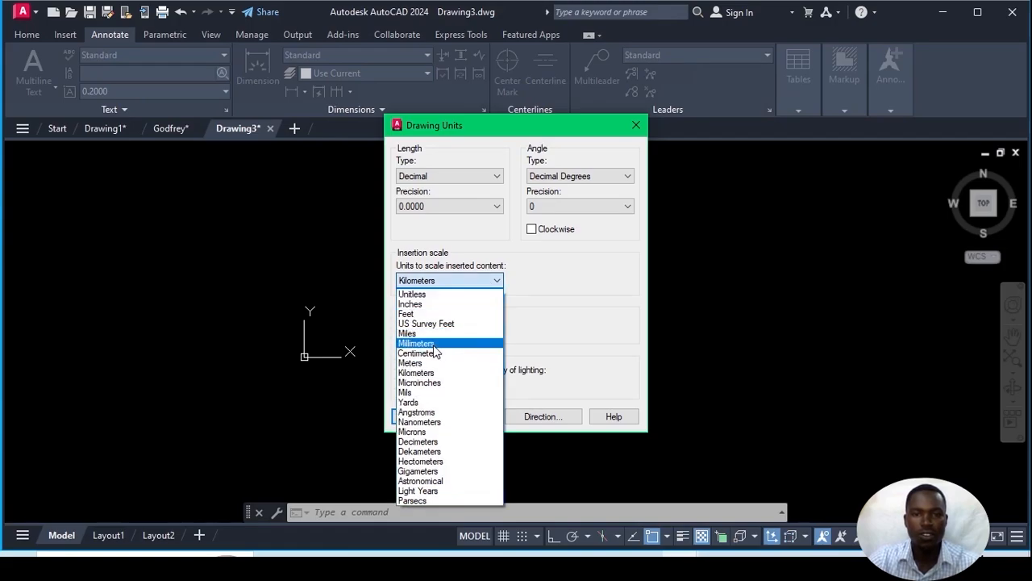
click(436, 350)
Step: Set the insertion scale units to Nanometers and accept the drawing units settings
click(495, 281)
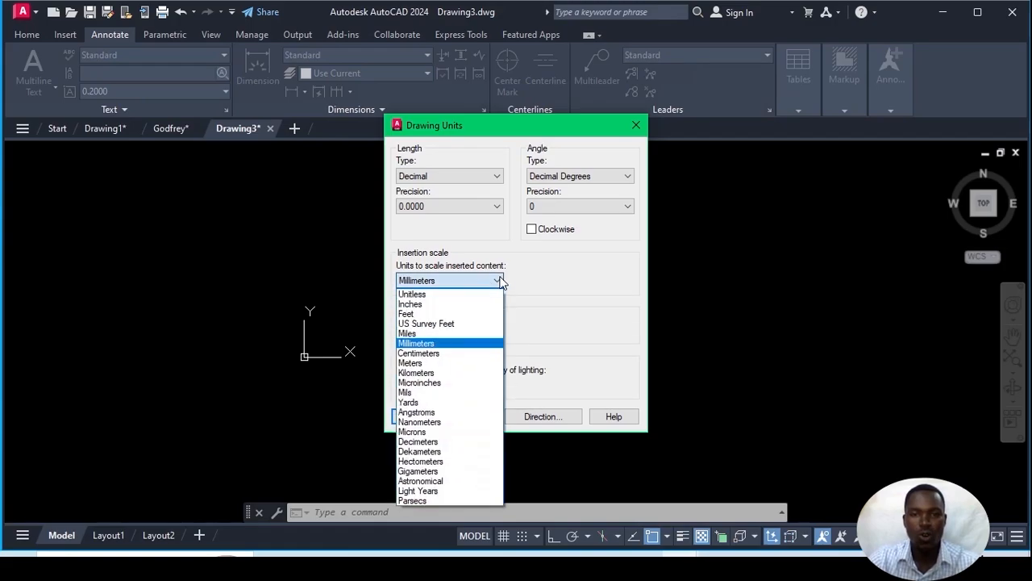
click(421, 421)
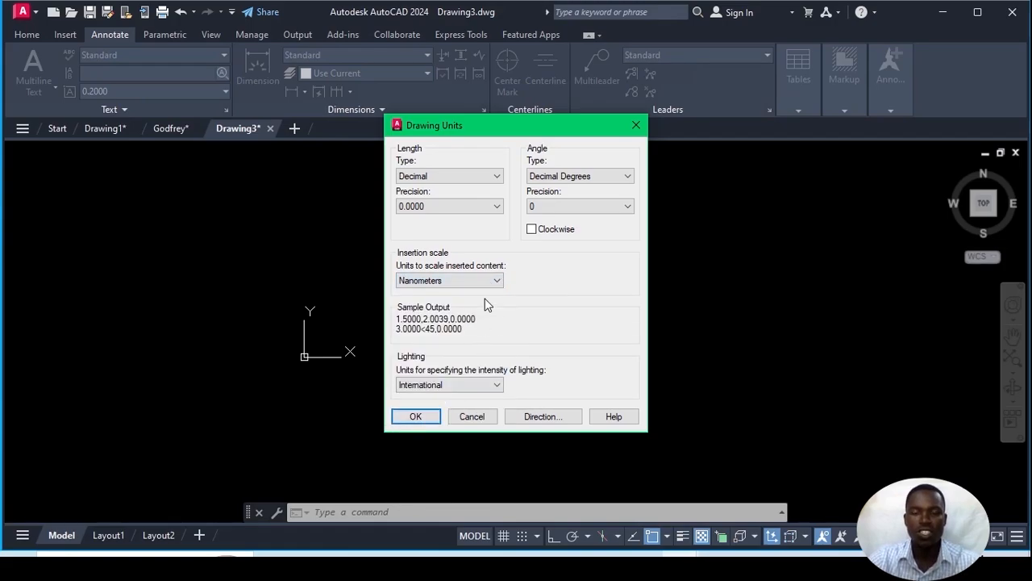
click(416, 417)
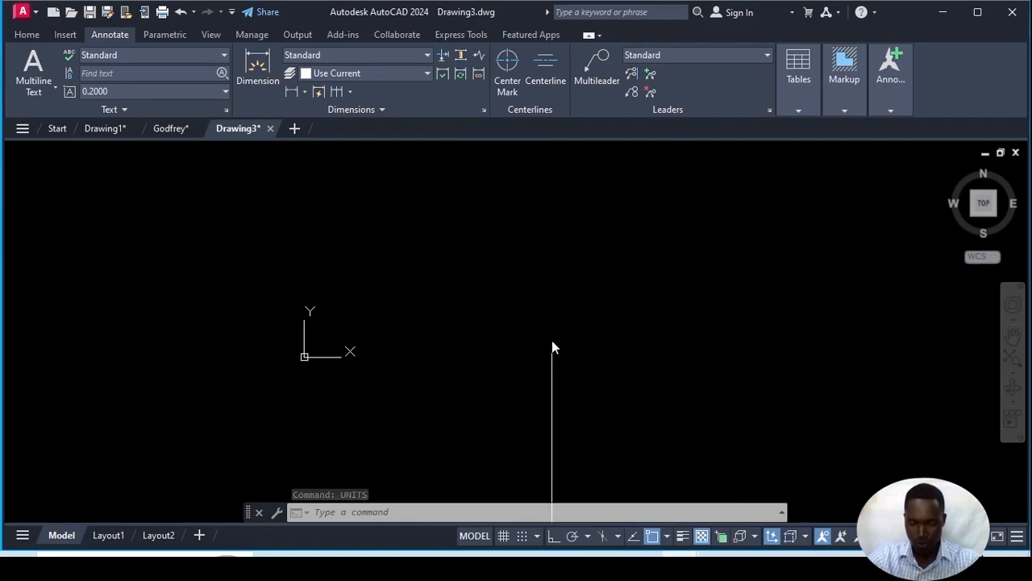
Step: Switch back to the drawing with the getting-started note and add the line "entering commands" below "setting units"
click(158, 129)
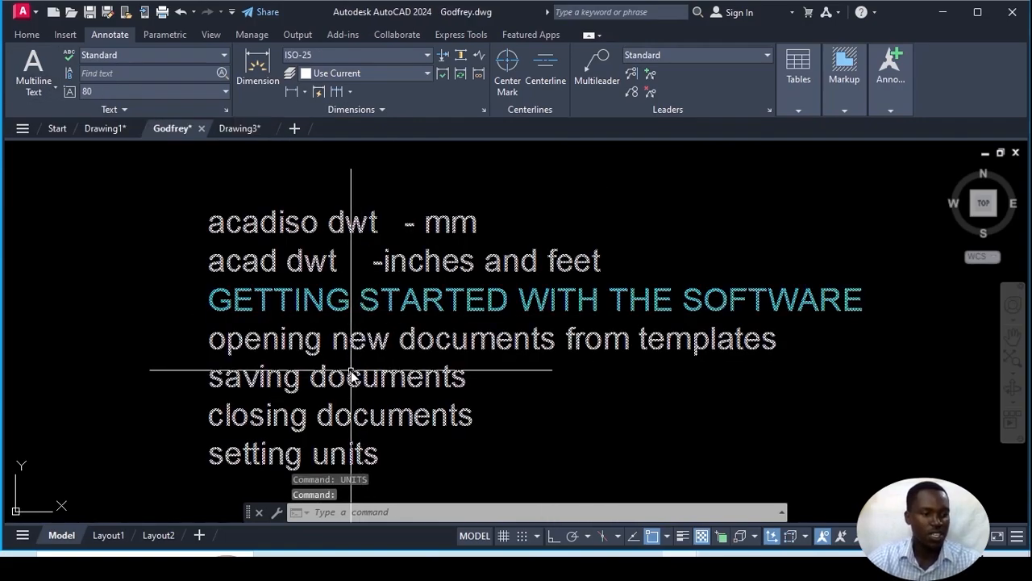
click(364, 456)
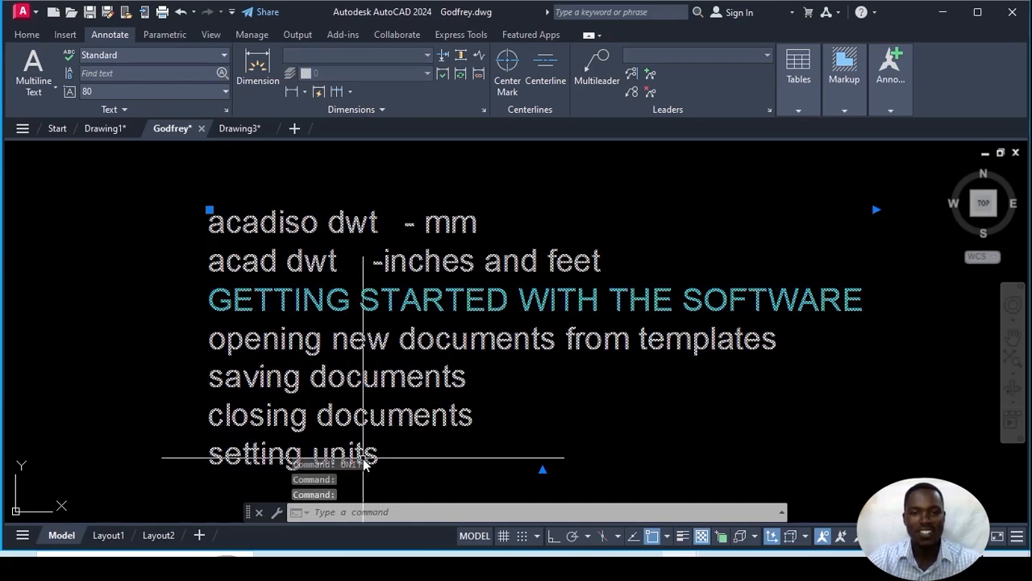
key(Escape)
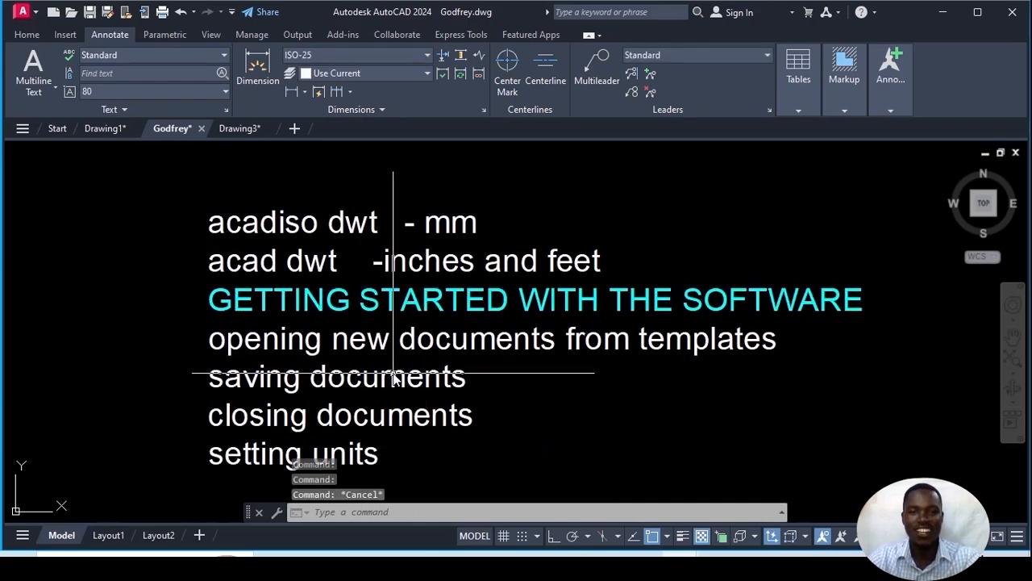
double_click(392, 298)
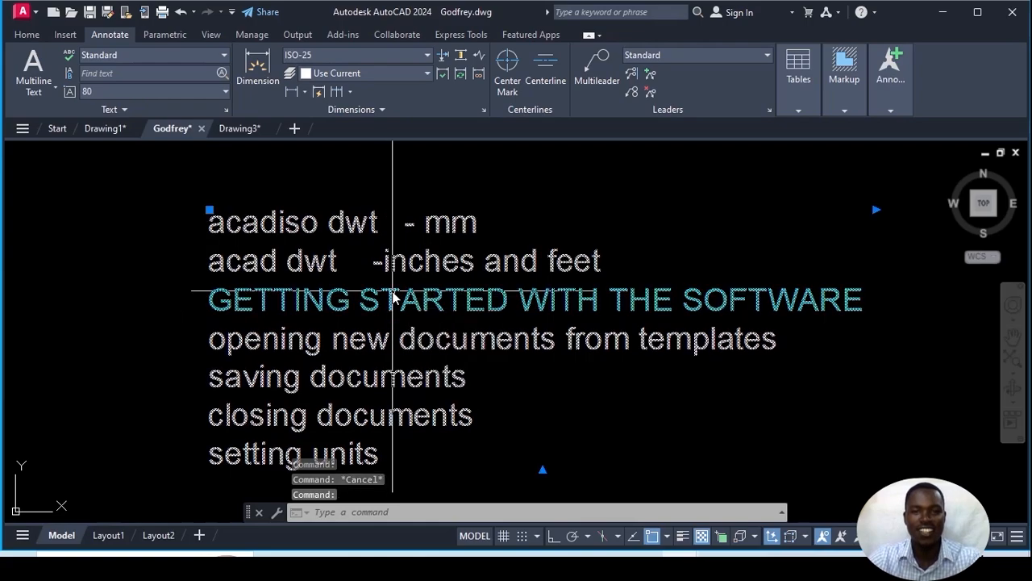
click(389, 467)
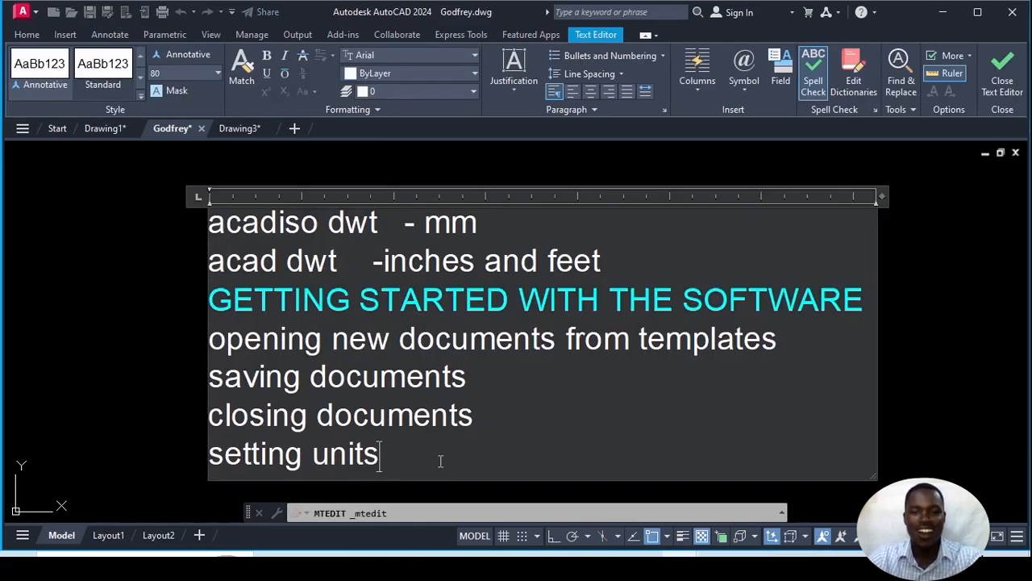
key(Return)
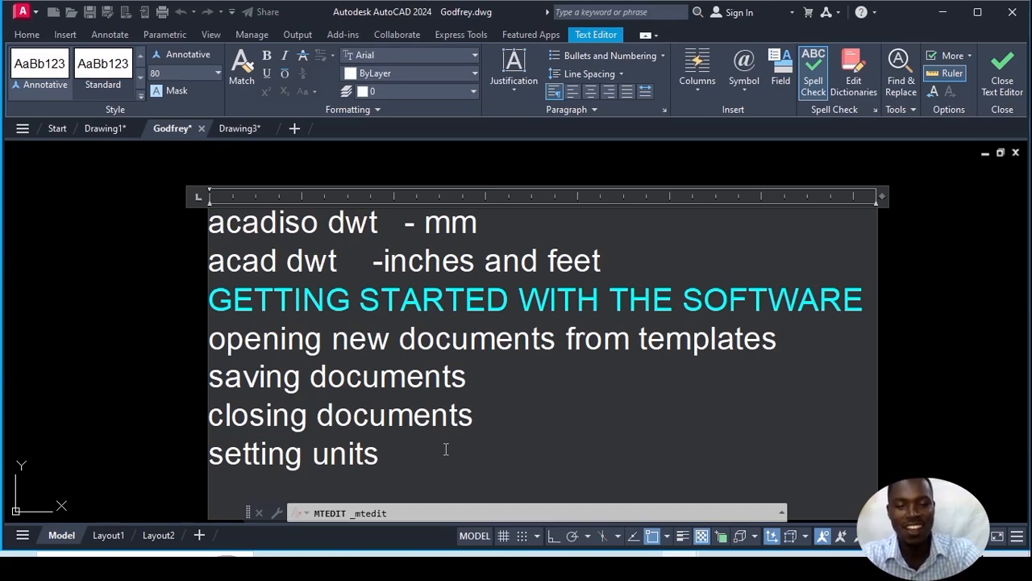
text(entering commands)
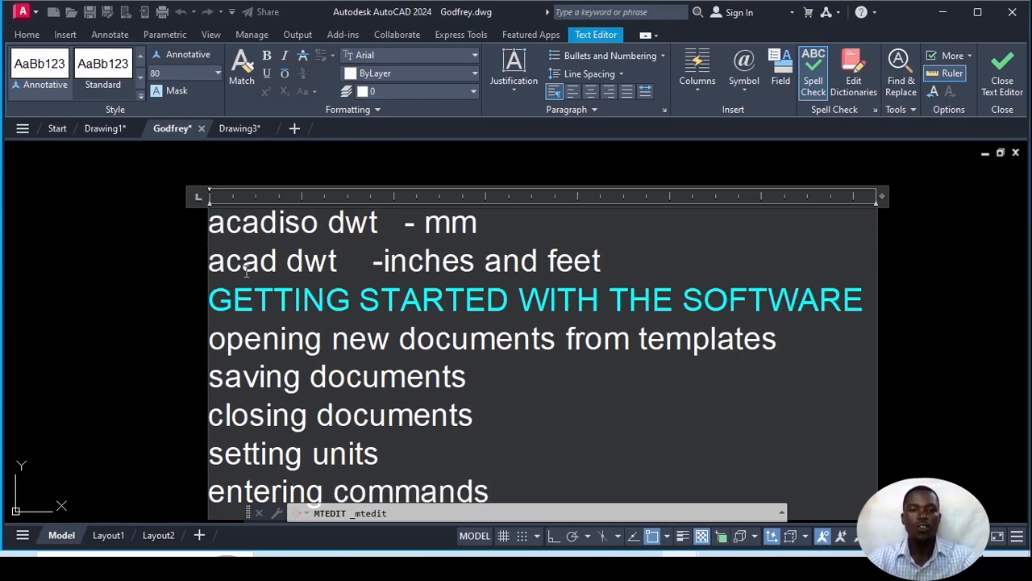
Step: Color the "entering commands" line of the note cyan
scroll(488, 227, down, 4)
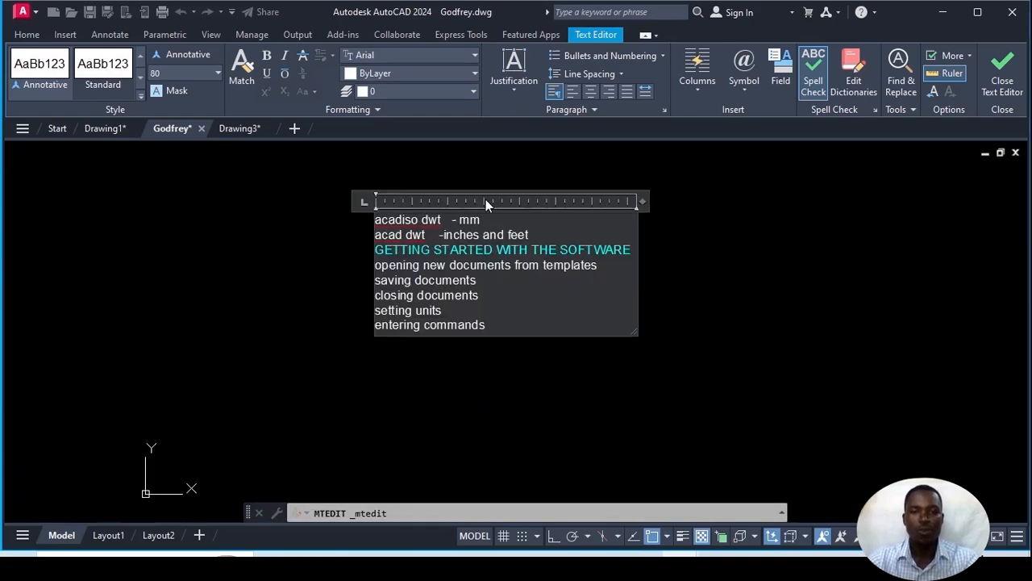
scroll(450, 365, up, 5)
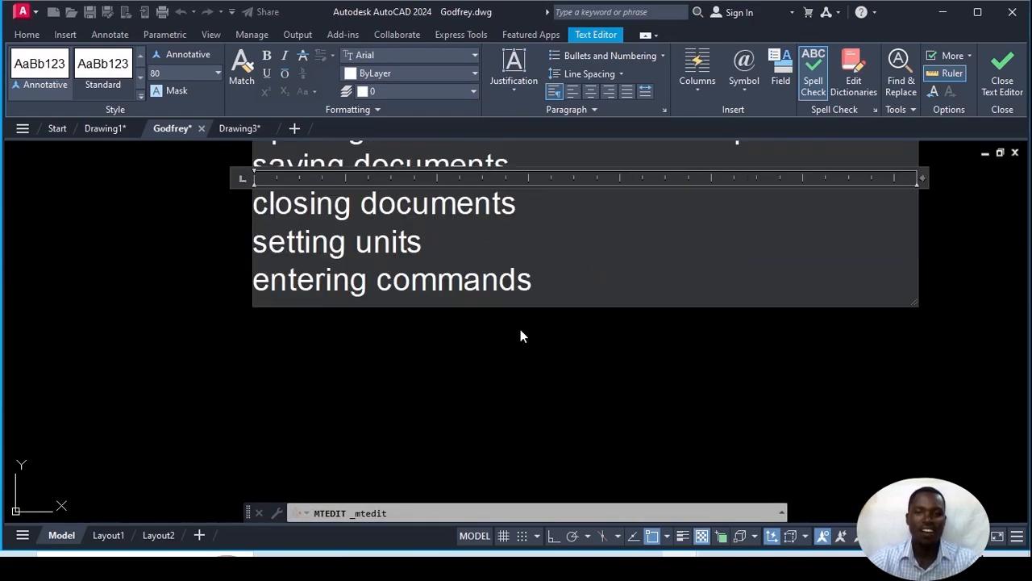
drag(534, 282, 244, 299)
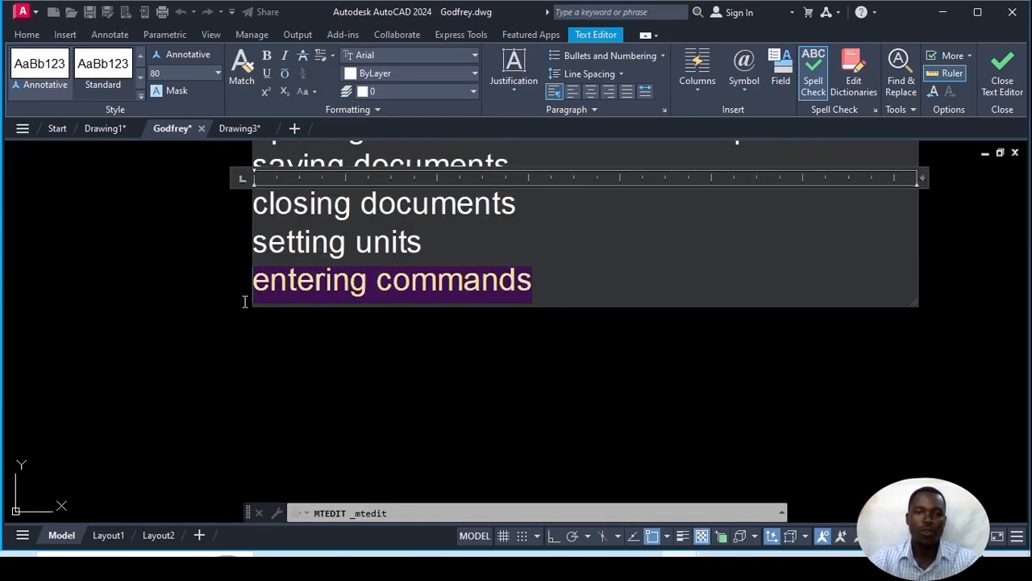
click(369, 73)
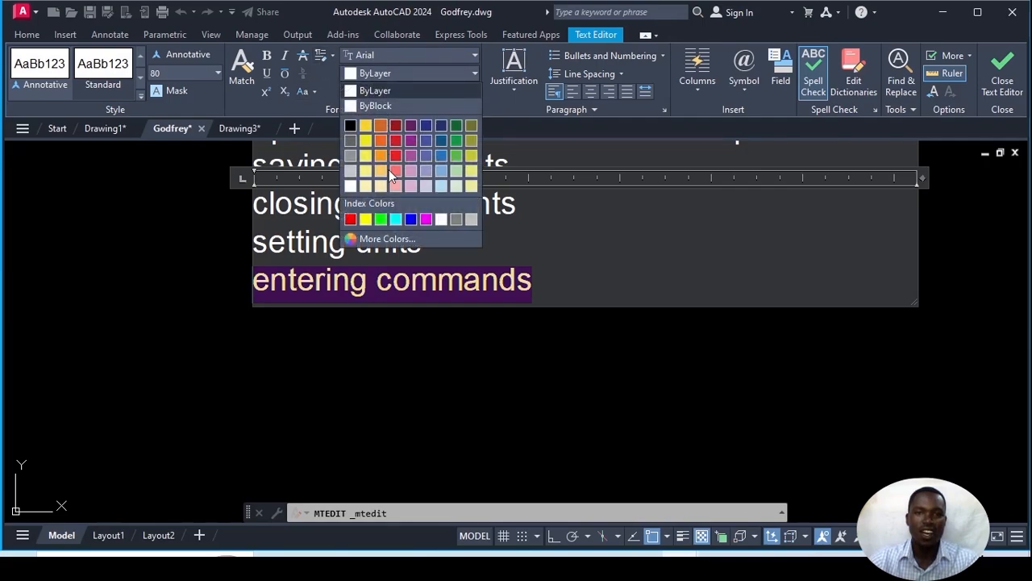
click(396, 219)
click(544, 305)
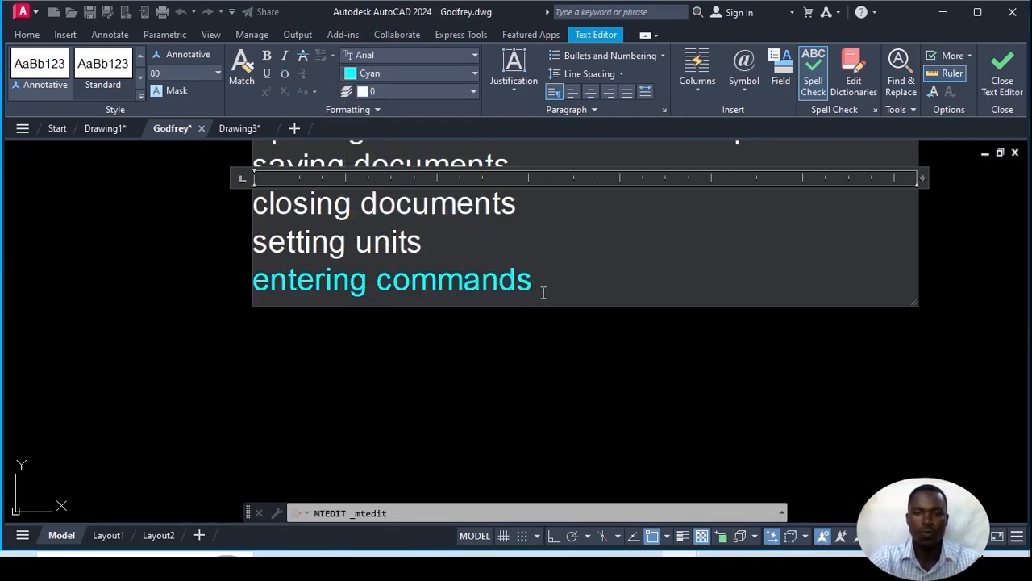
Step: Add the line "icons" in the ByLayer color below "entering commands" and finish editing the note
key(Return)
click(456, 74)
click(383, 89)
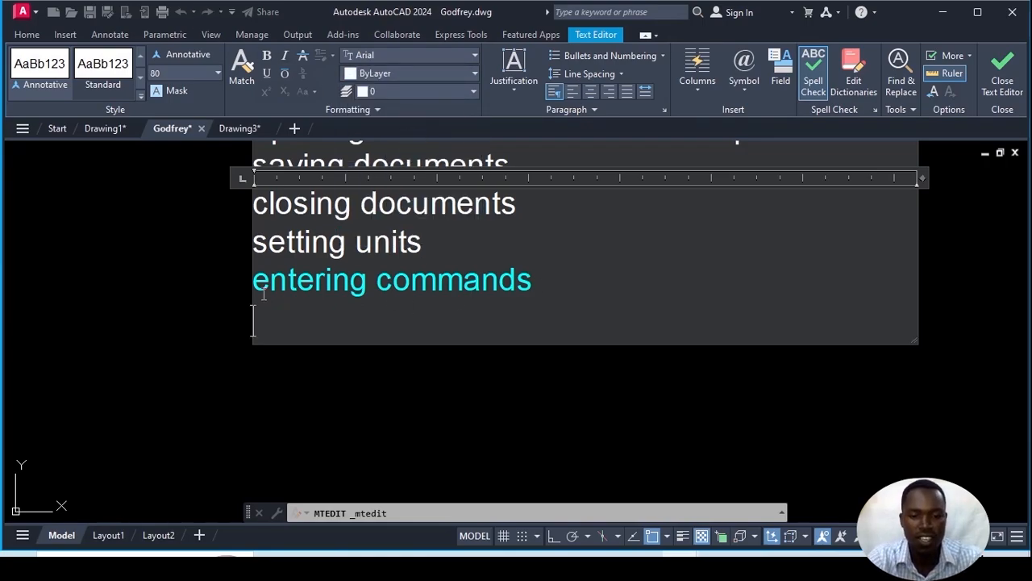
text(ic)
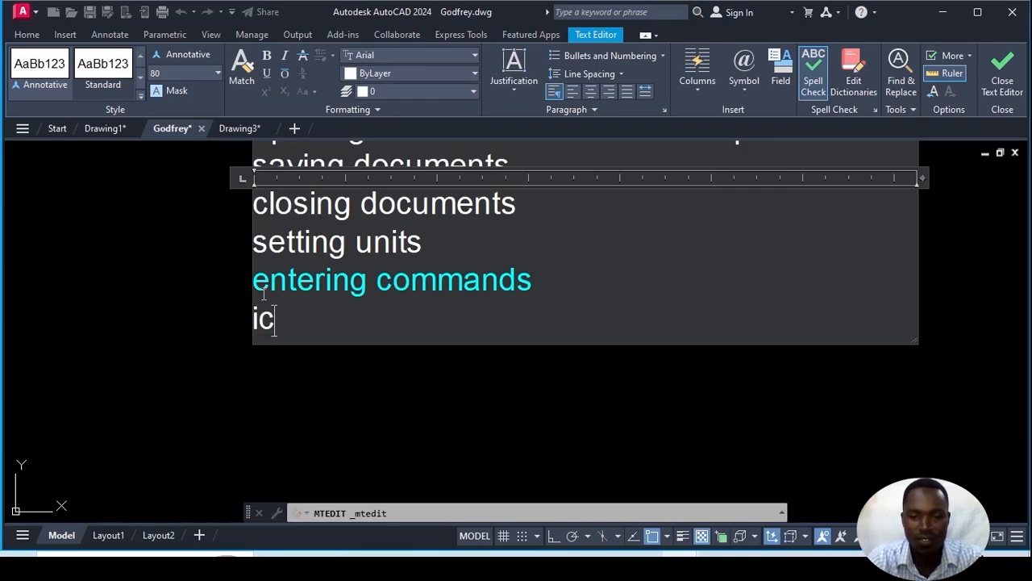
text(ons)
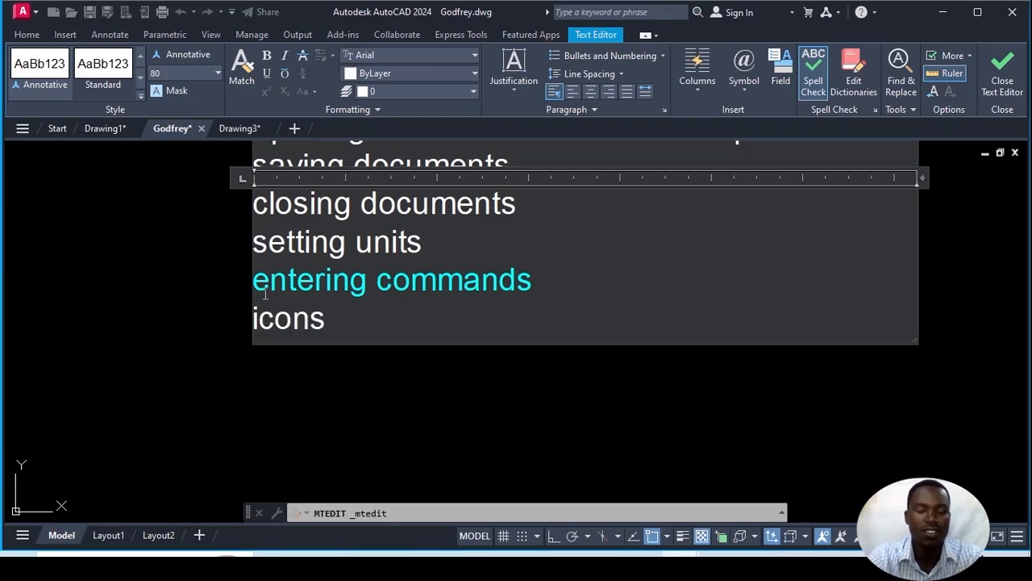
click(160, 430)
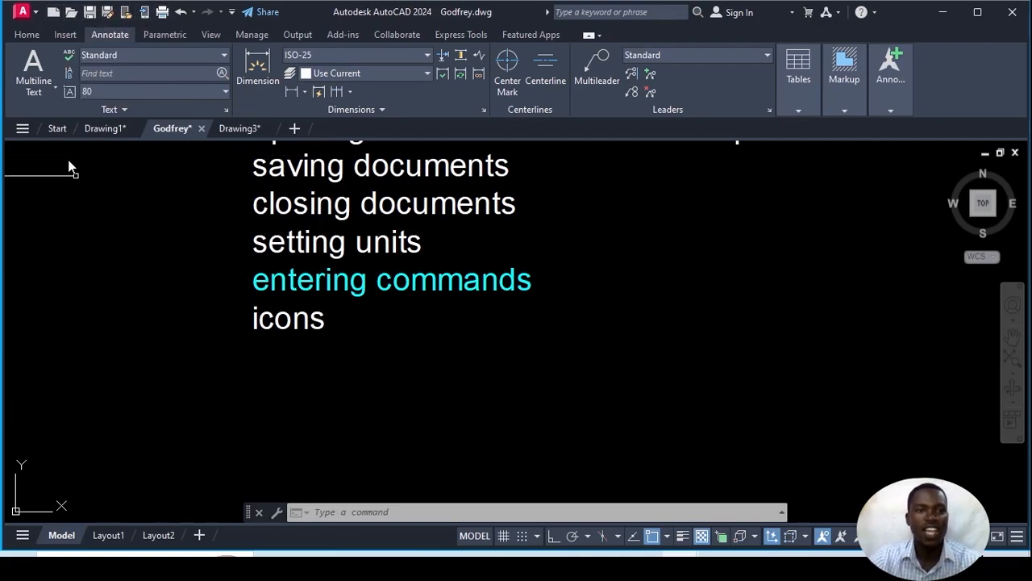
Step: Draw a single line about 1273 units long at a 30° angle, starting below and left of the word "icons"
click(26, 36)
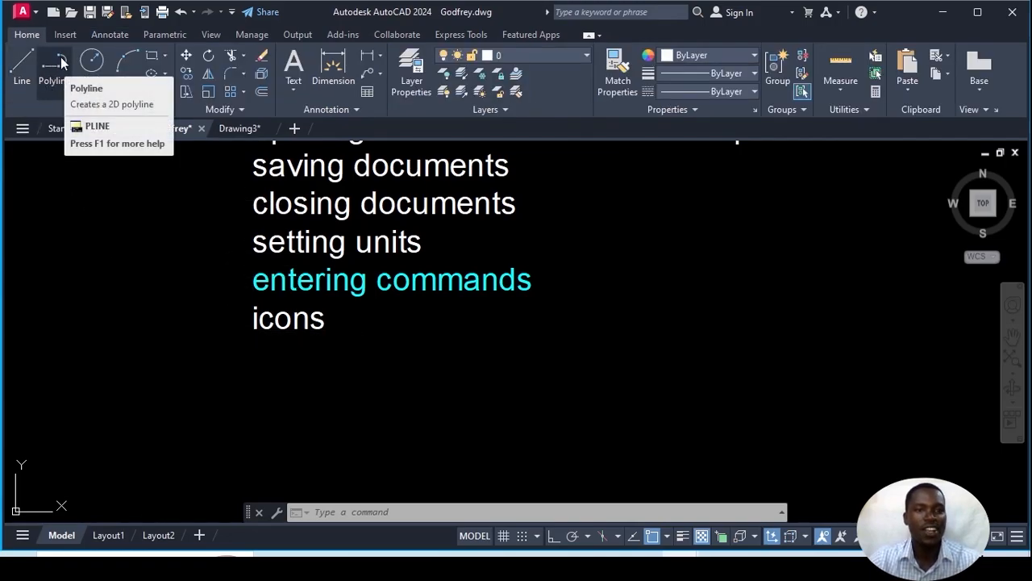
click(22, 74)
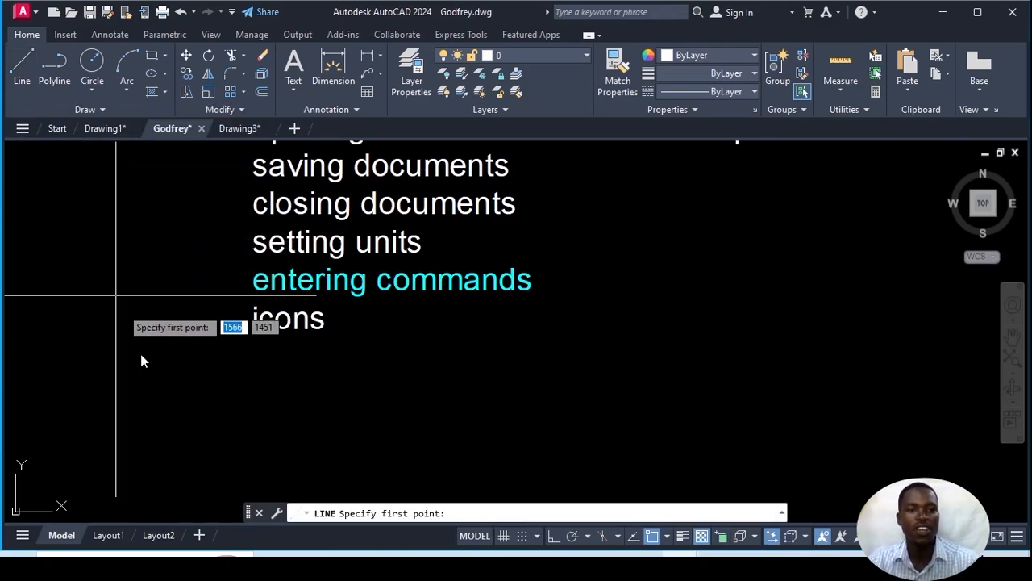
click(171, 404)
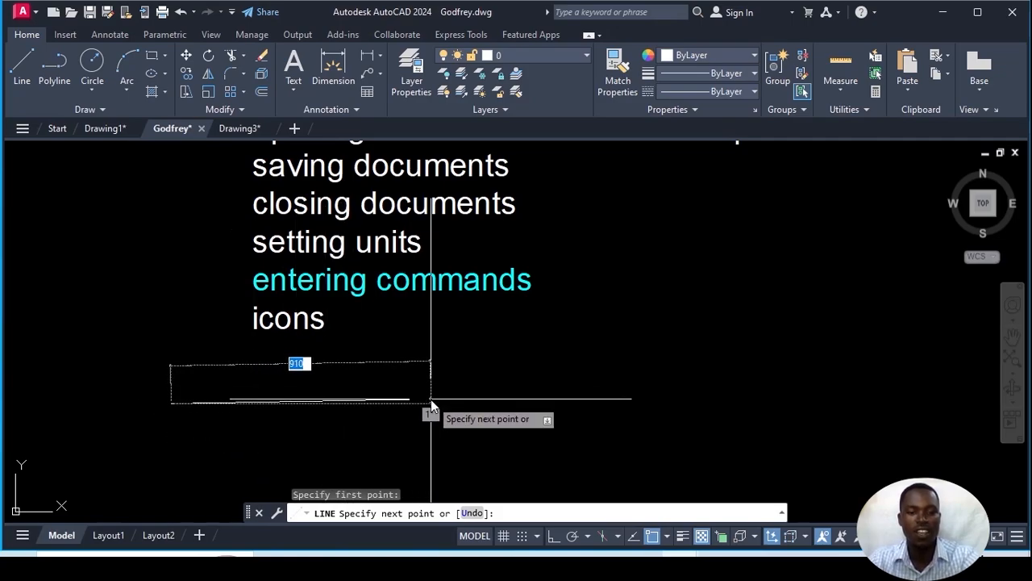
text(1000)
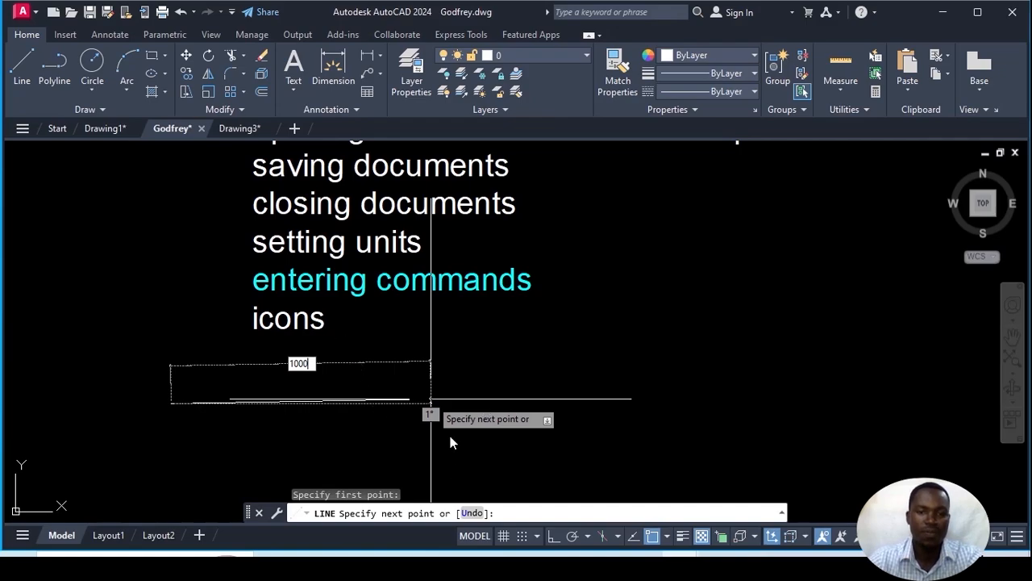
scroll(450, 393, down, 2)
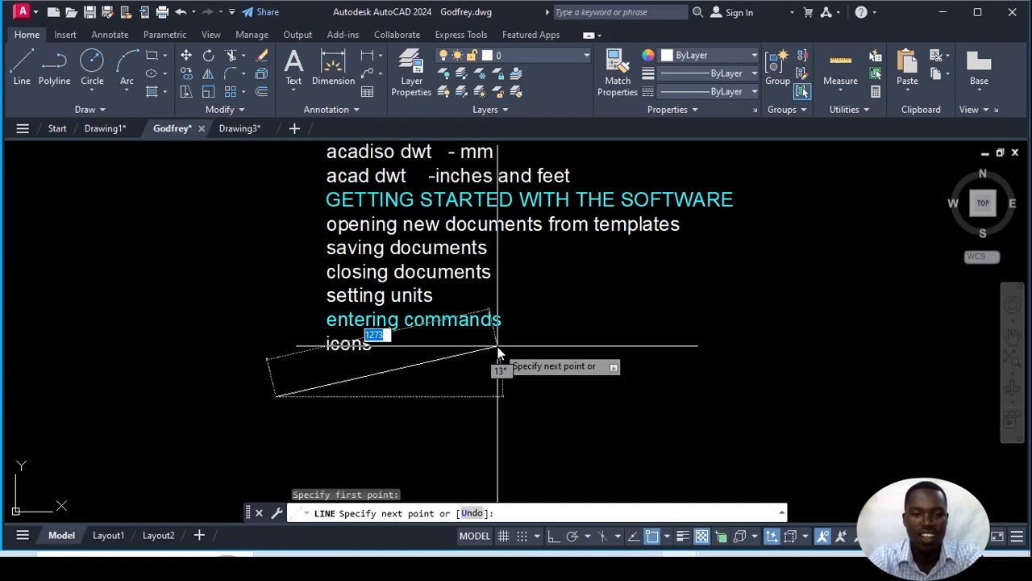
key(Tab)
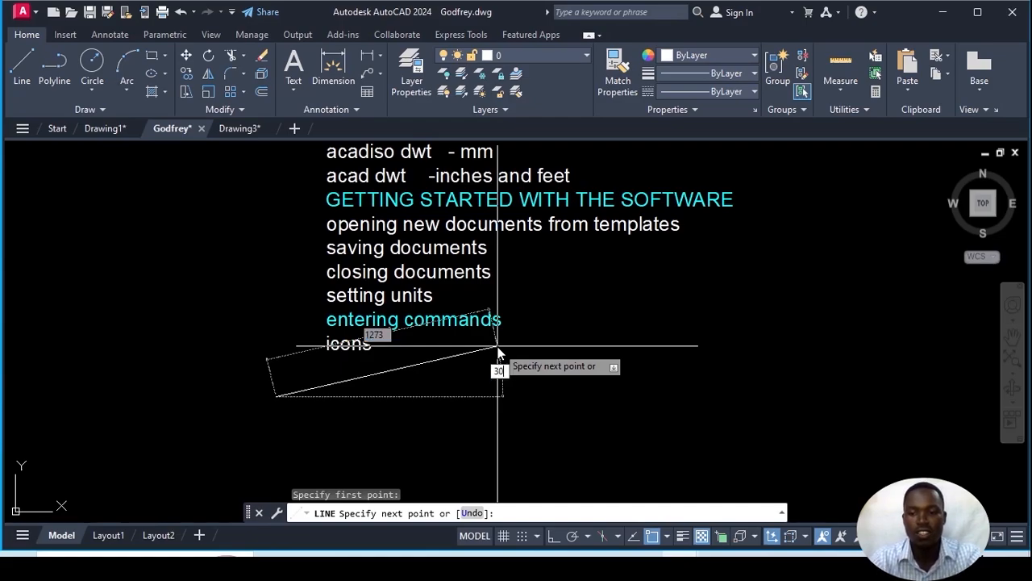
text(30)
key(Return)
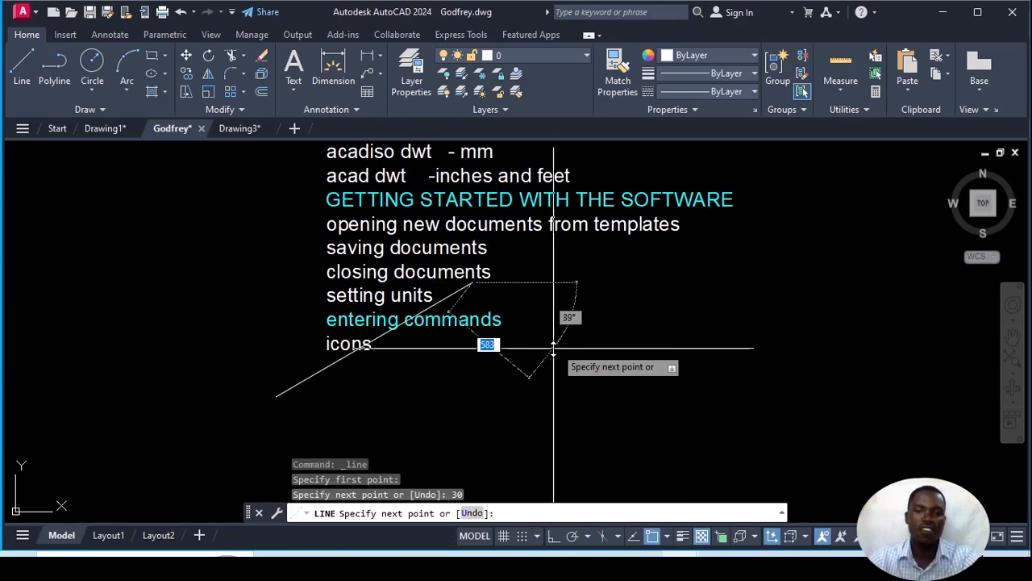
key(Escape)
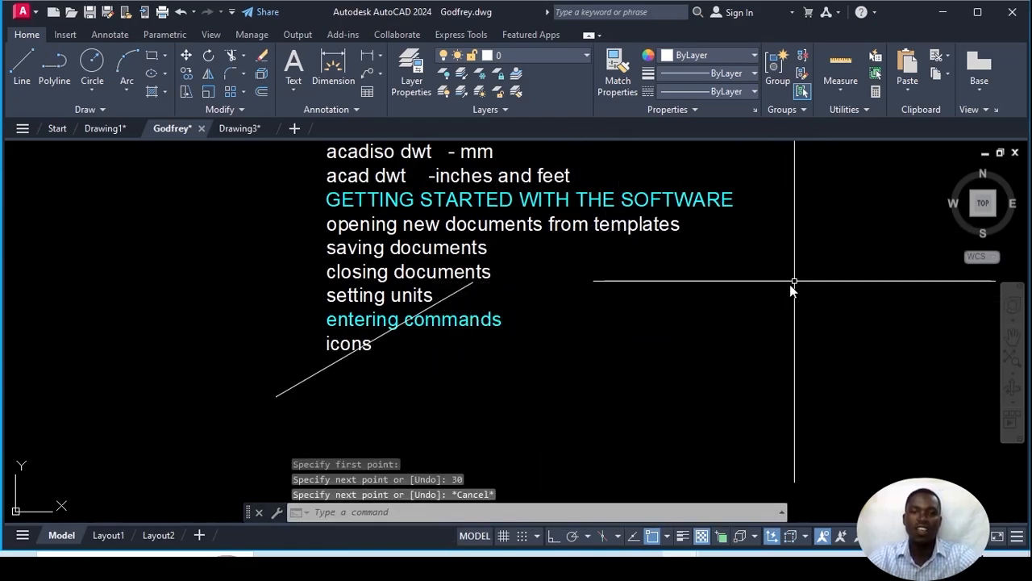
Step: Erase the 30° line that crosses the note below "setting units"
click(299, 381)
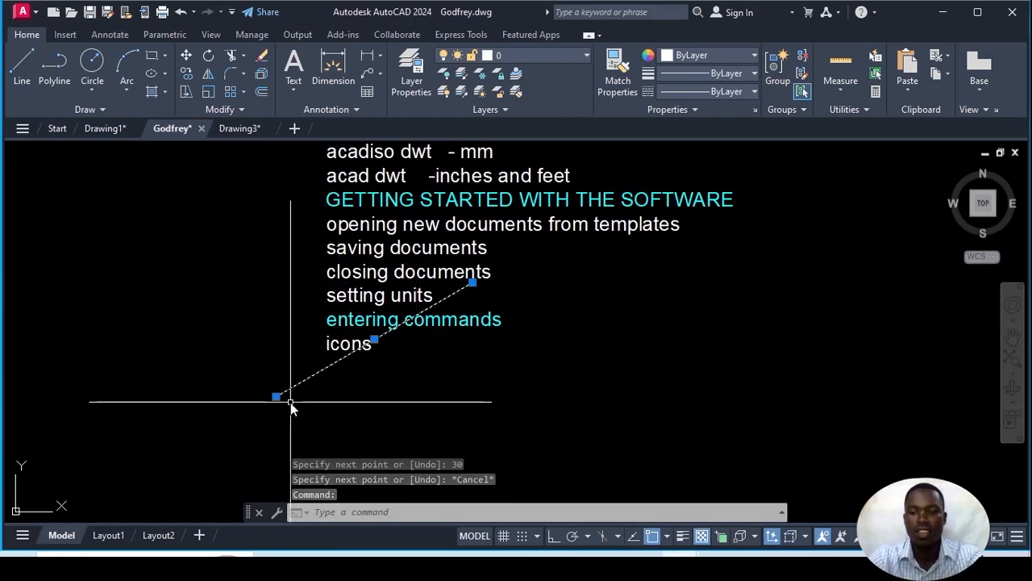
key(Delete)
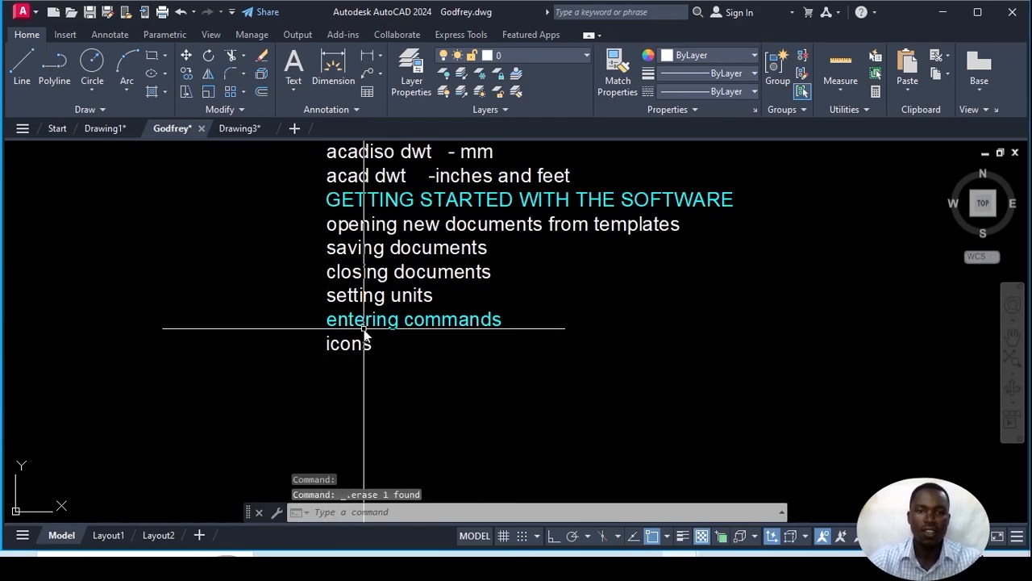
Step: Draw a circle with a radius of 100, centred below and slightly left of the word "icons"
click(97, 63)
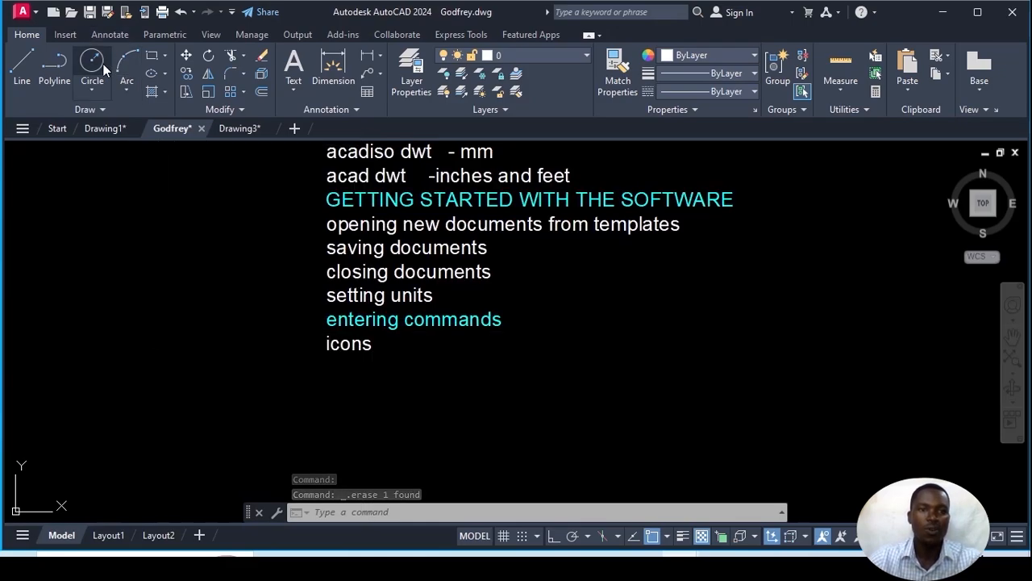
click(299, 395)
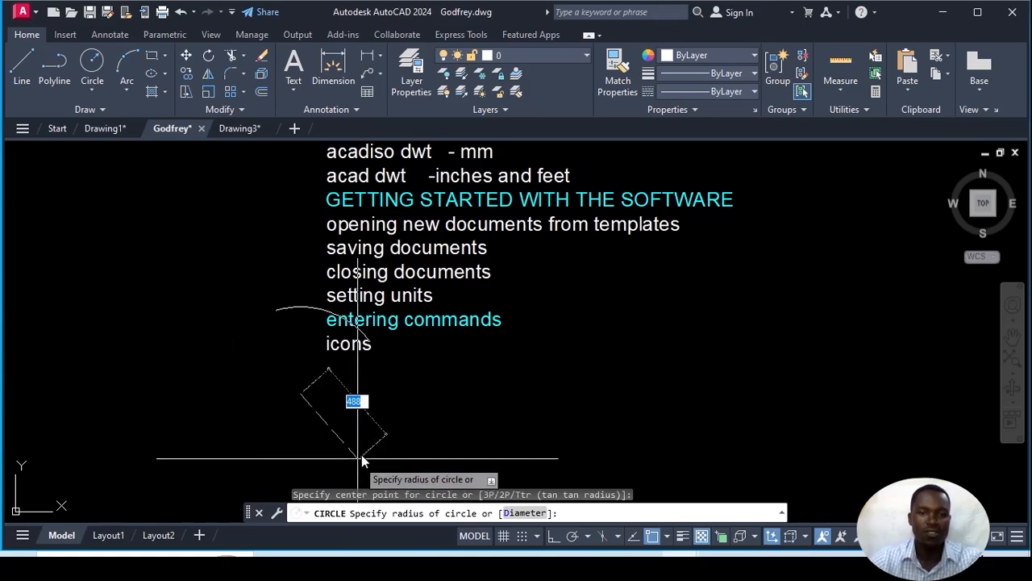
text(100)
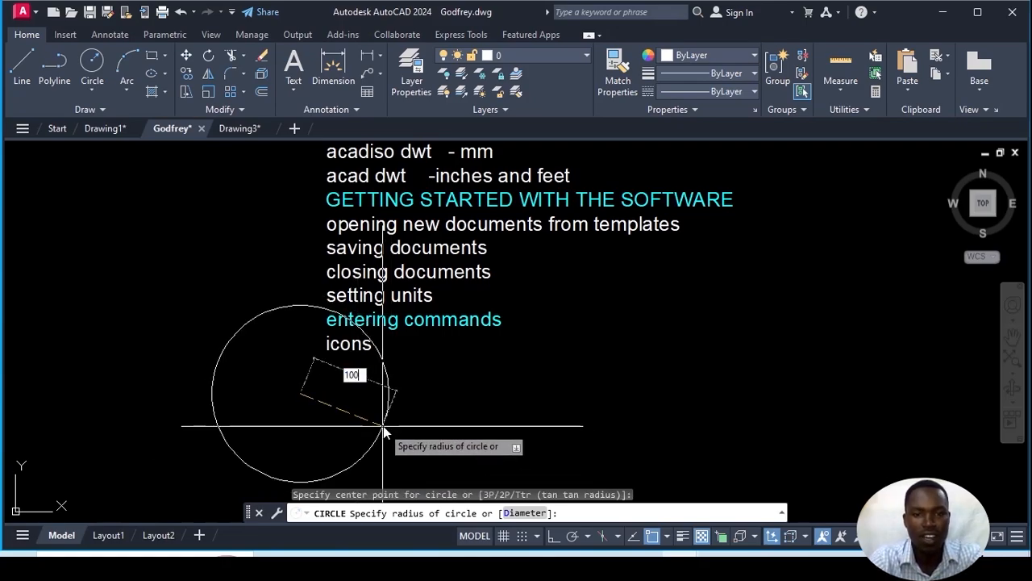
key(Return)
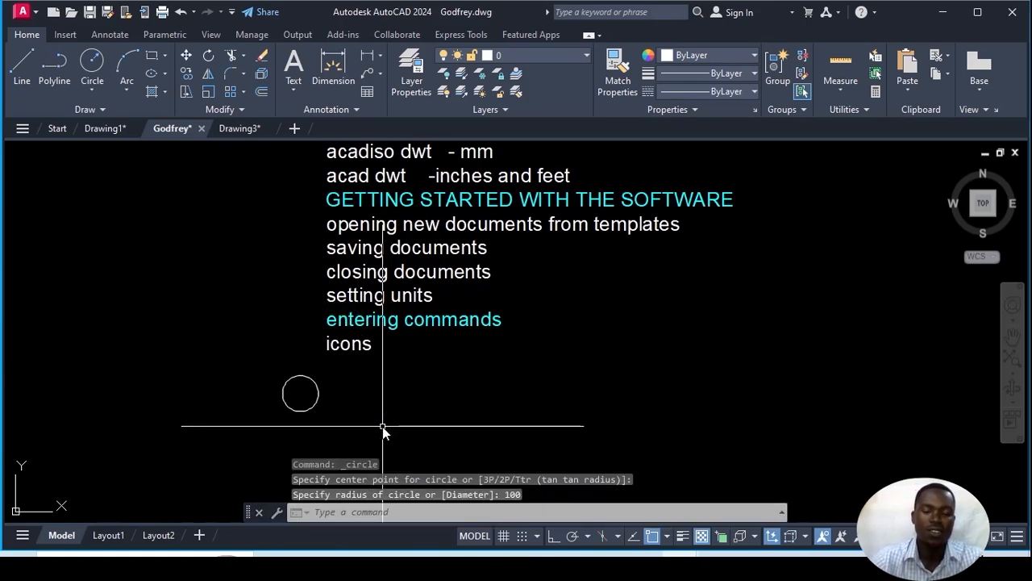
Step: Measure the radius of the circle below the note and end the measurement
scroll(315, 408, up, 8)
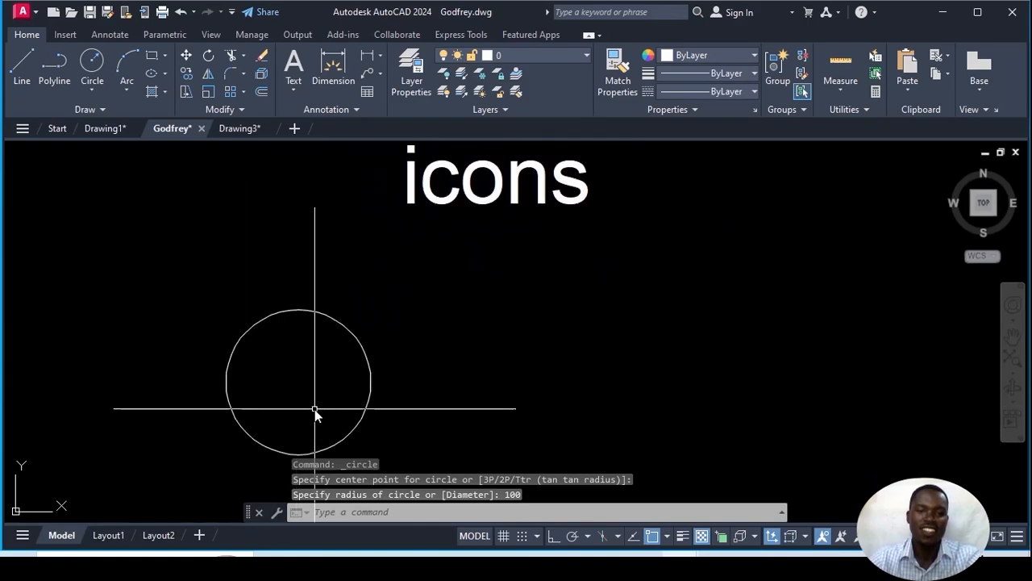
scroll(314, 409, up, 2)
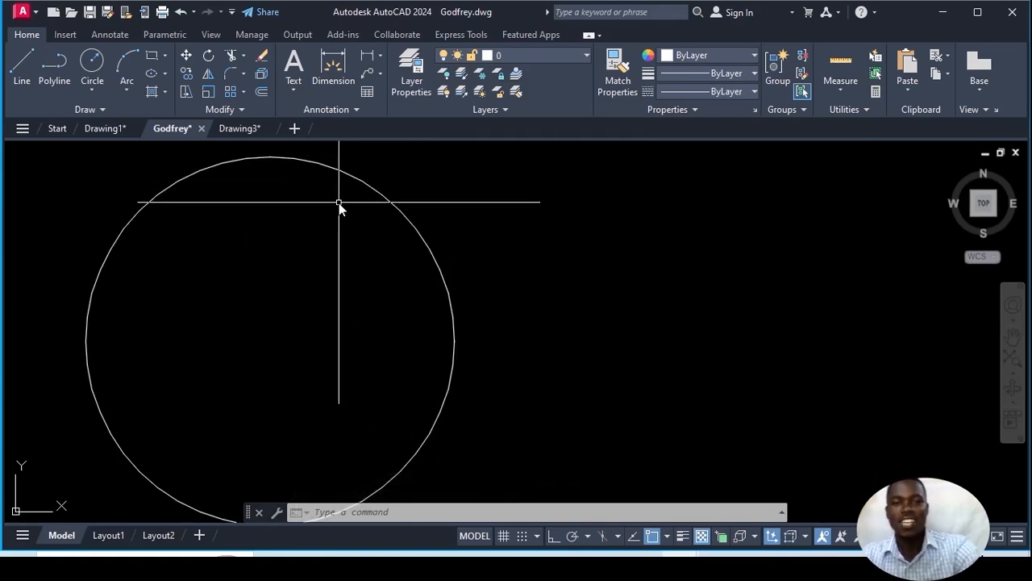
click(840, 86)
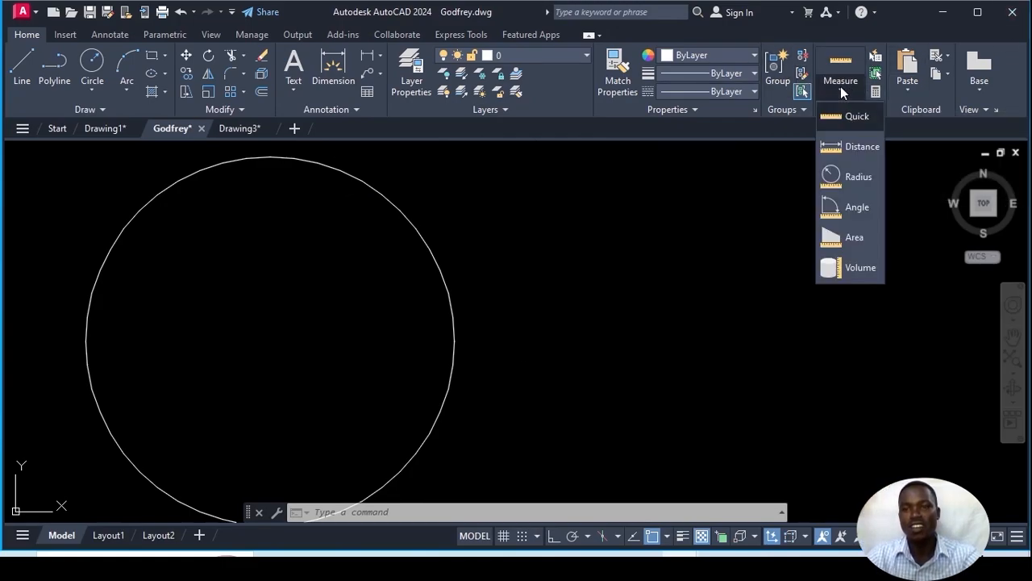
click(851, 179)
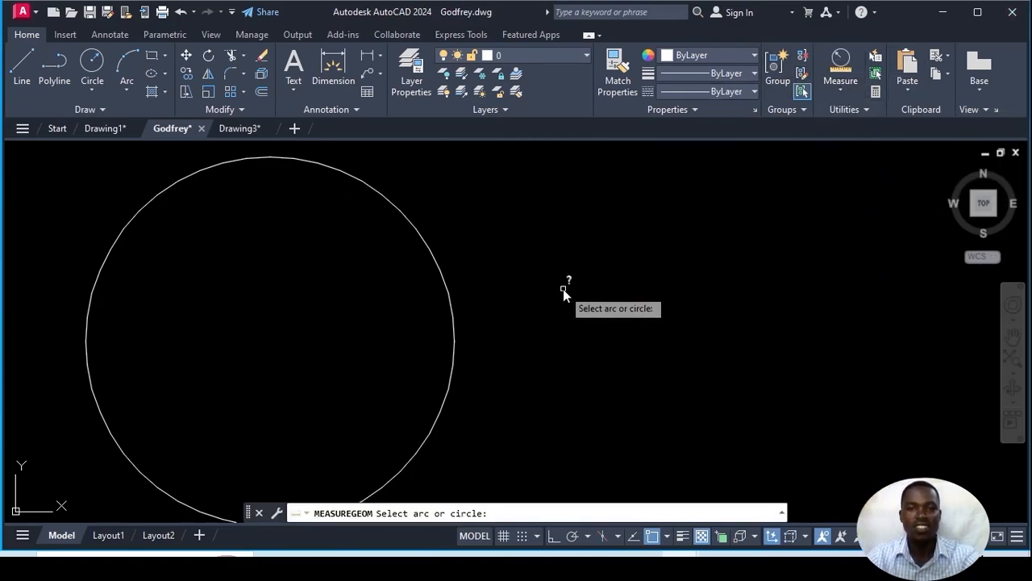
click(453, 321)
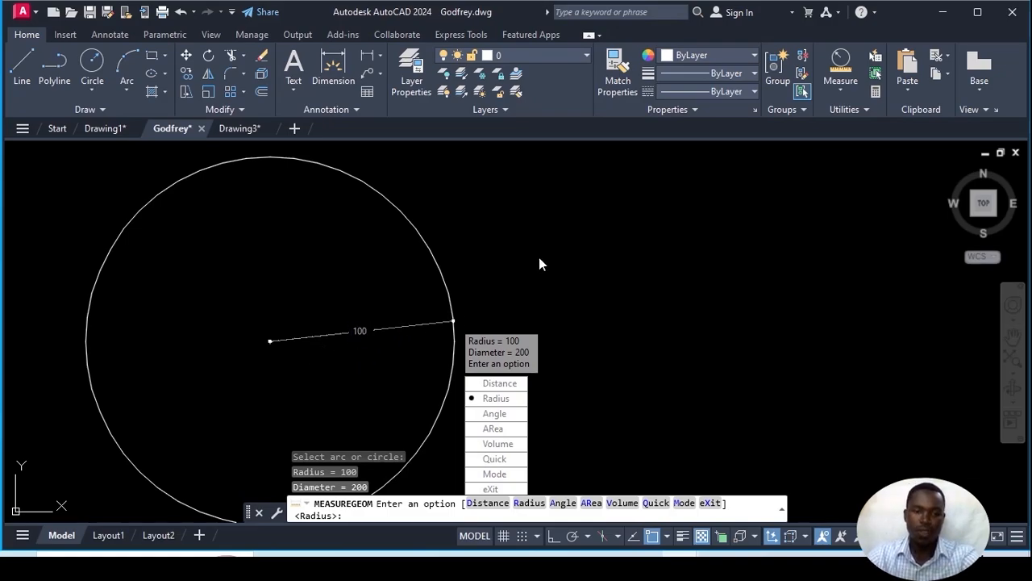
key(Escape)
Step: Erase the circle below the word "icons"
scroll(537, 288, down, 10)
scroll(610, 197, up, 5)
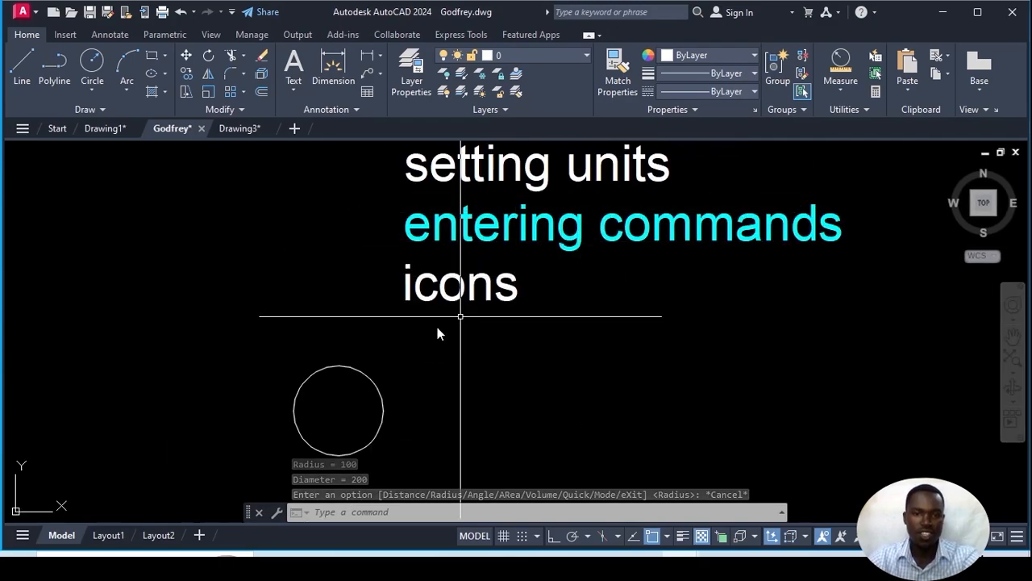
click(376, 391)
key(Delete)
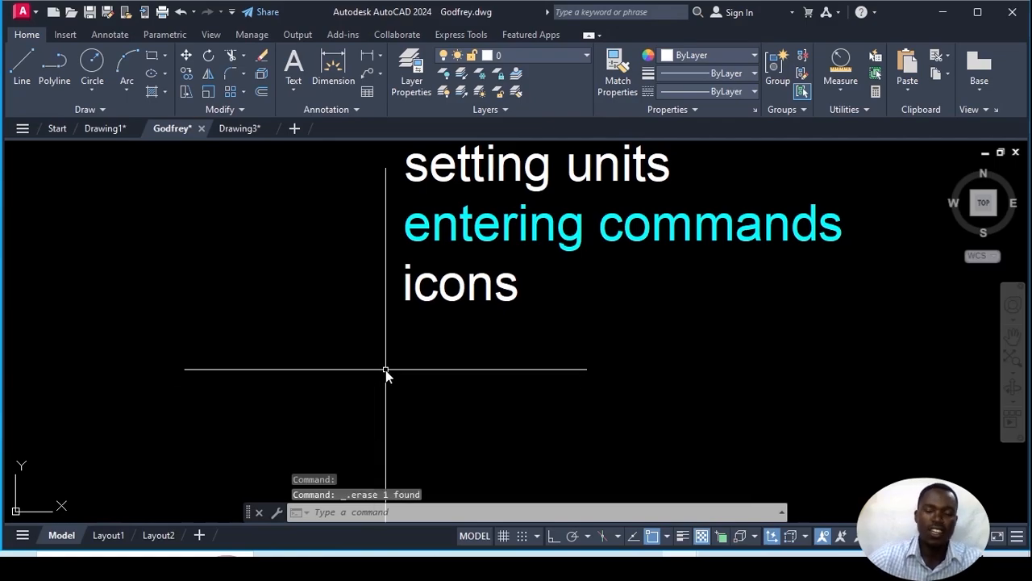
Step: Add the line "typing in the workspace" below "icons" in the note and finish editing it
double_click(491, 290)
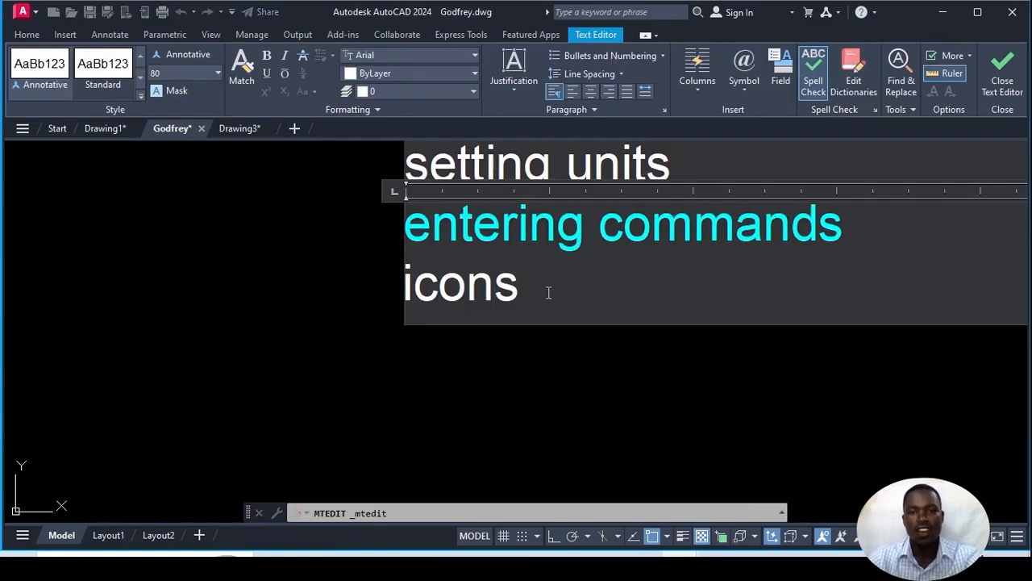
key(Return)
text(typin)
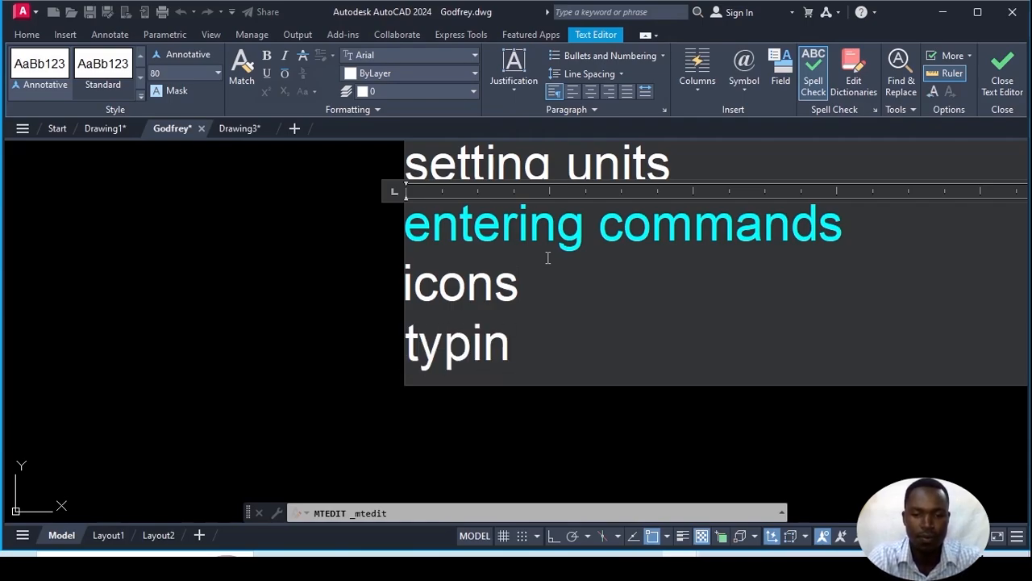
text(g in the)
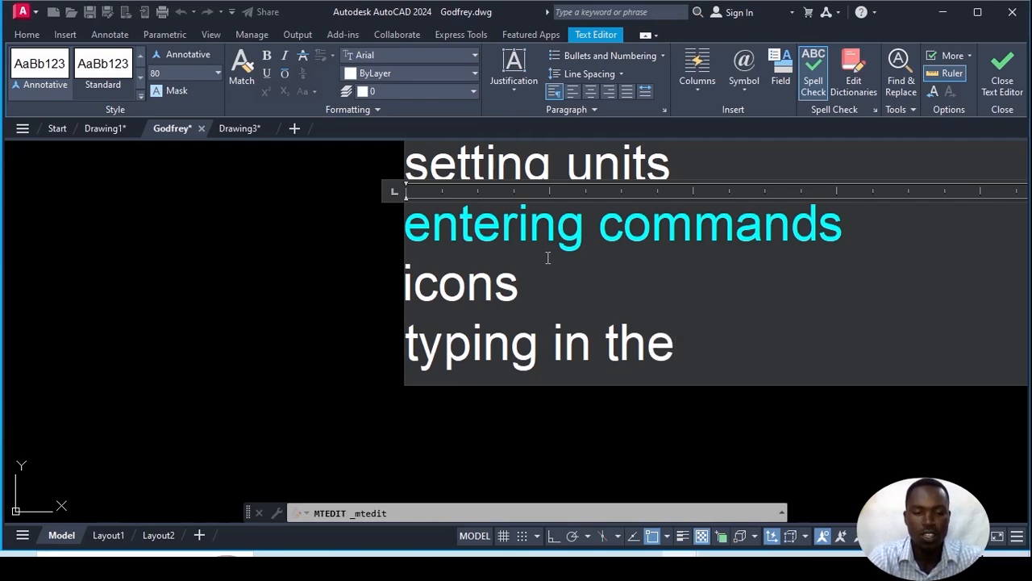
text( work)
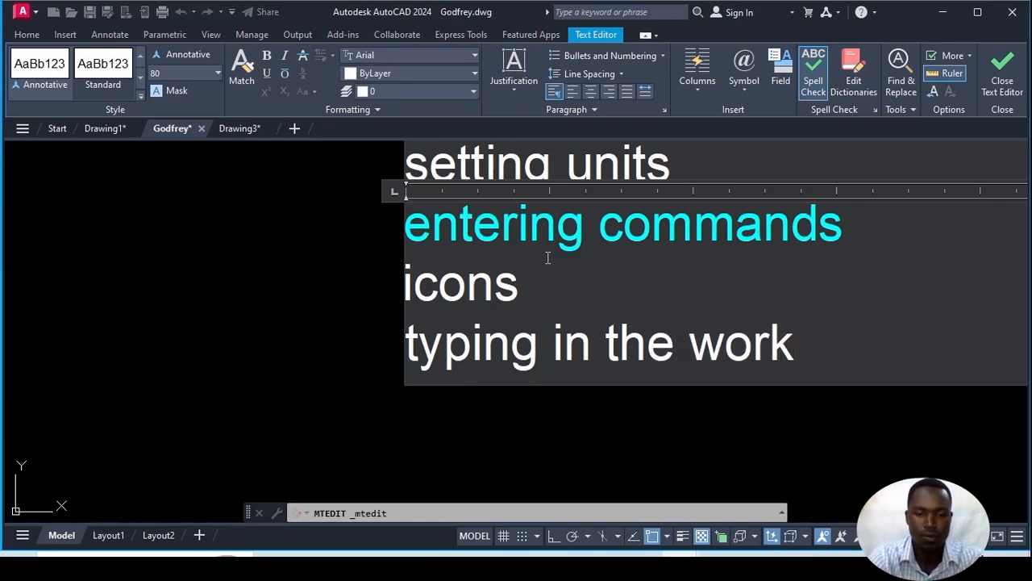
text(space)
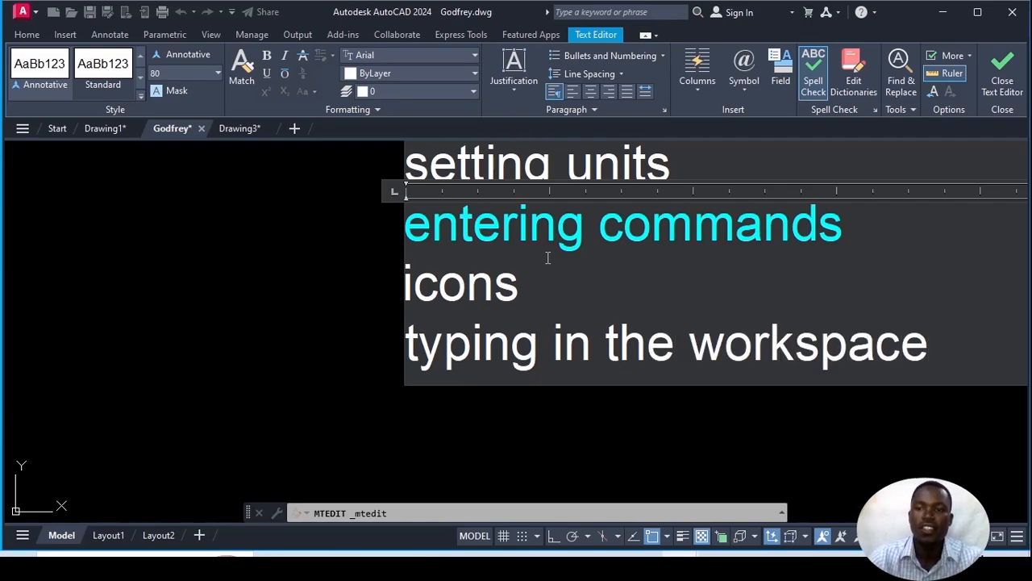
click(322, 285)
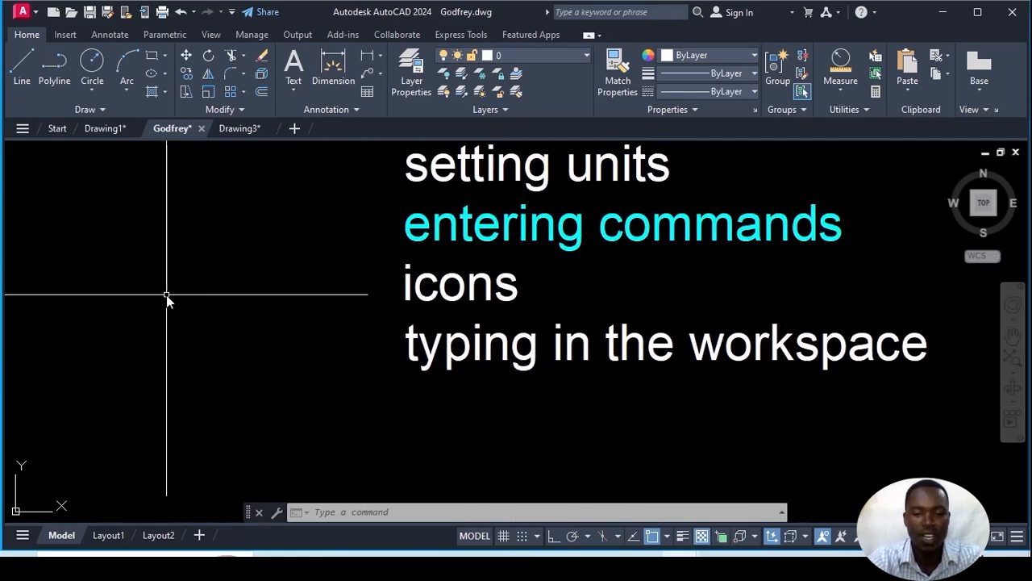
Step: Run the LINE command and draw one nearly horizontal line about 642 units long, below and left of "typing in the workspace"
text(UN)
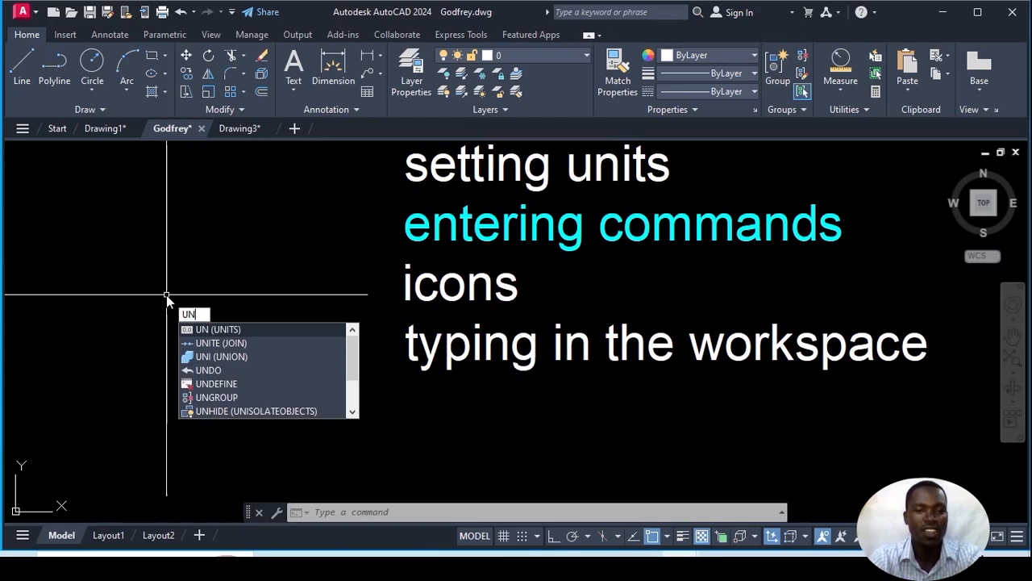
key(BackSpace)
key(BackSpace)
text(LINE)
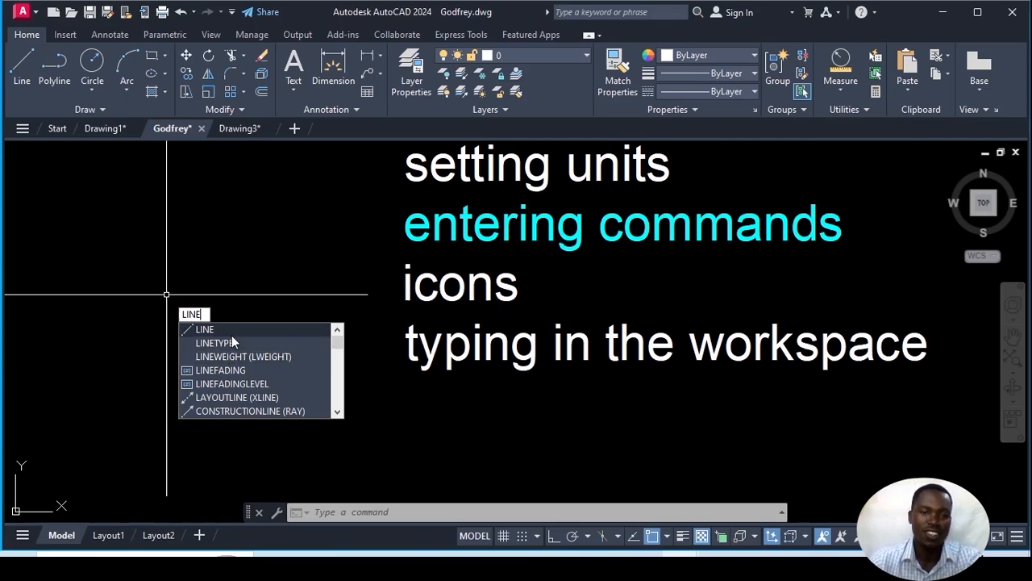
key(Return)
click(143, 404)
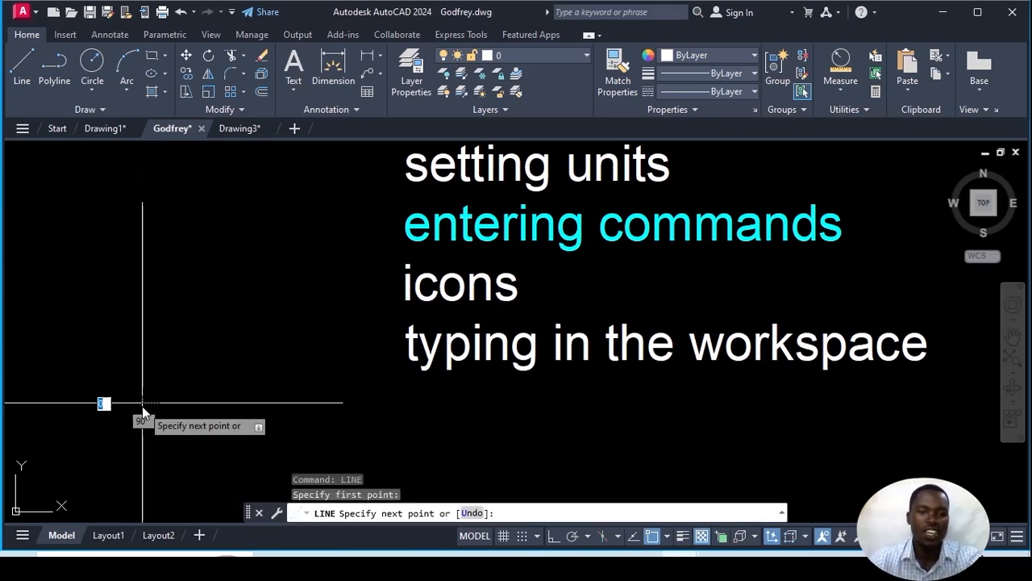
click(430, 407)
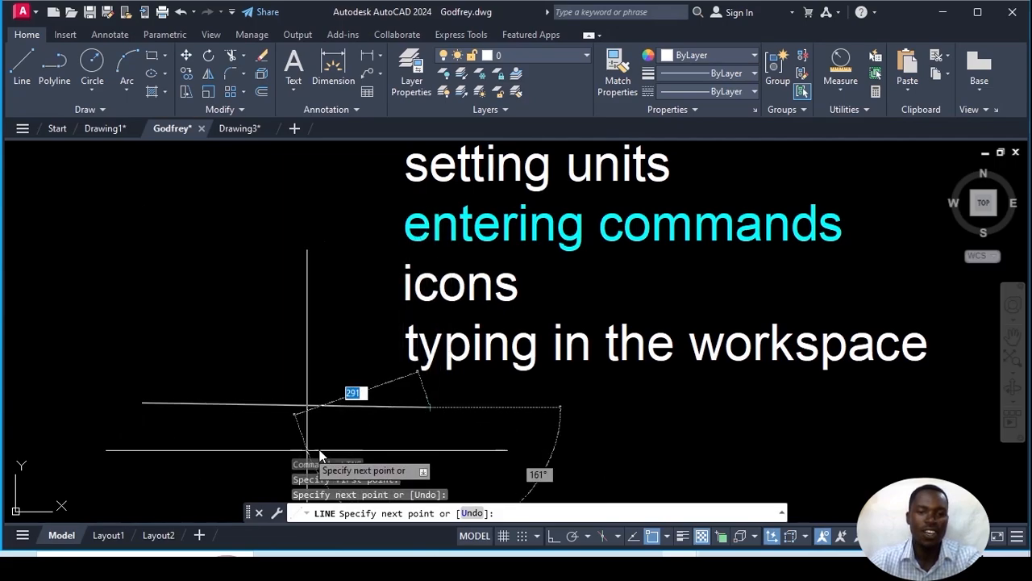
key(Escape)
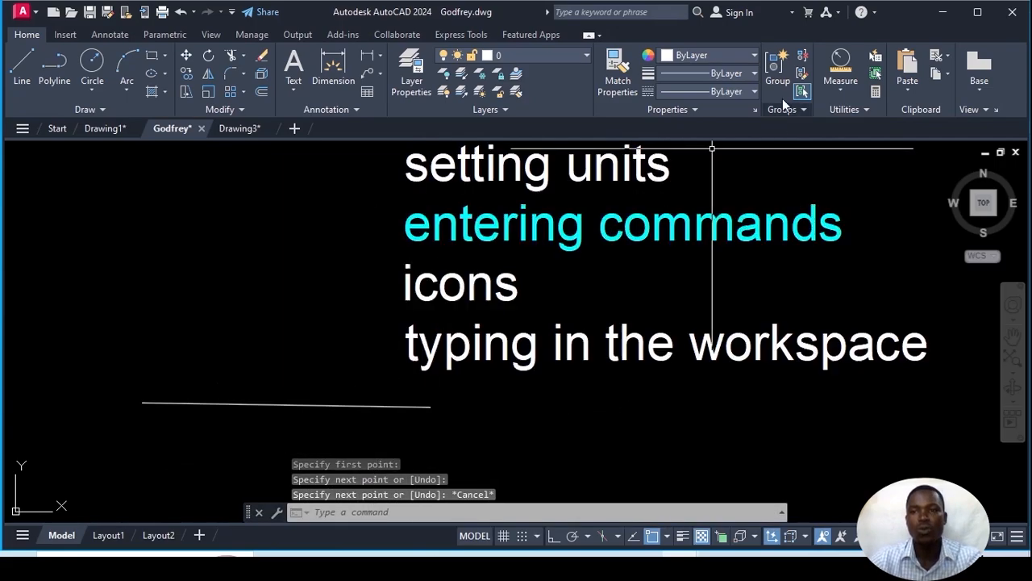
Step: Measure the distance between the endpoints of the nearly horizontal line, end the measurement and erase the line
click(839, 80)
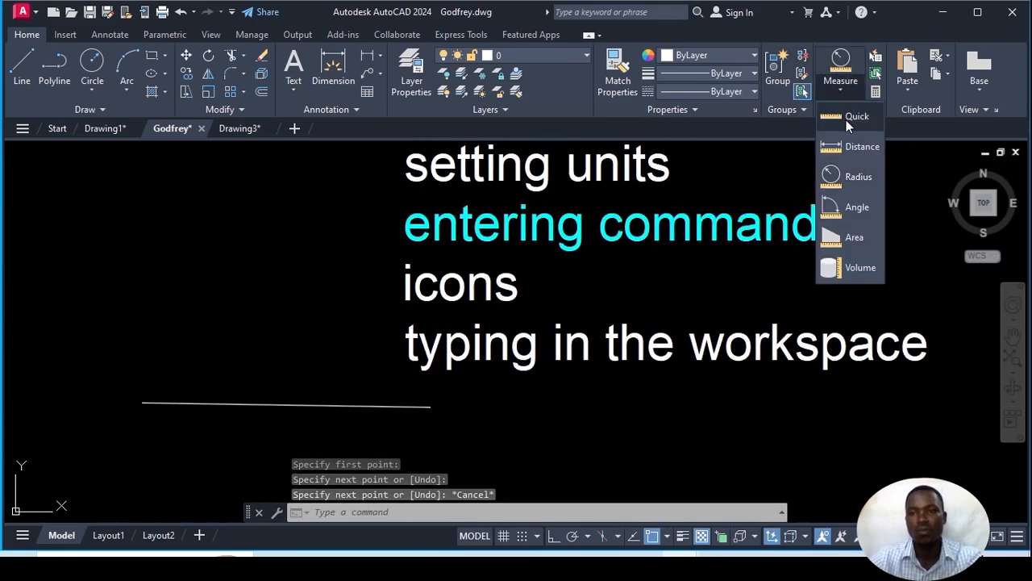
click(842, 148)
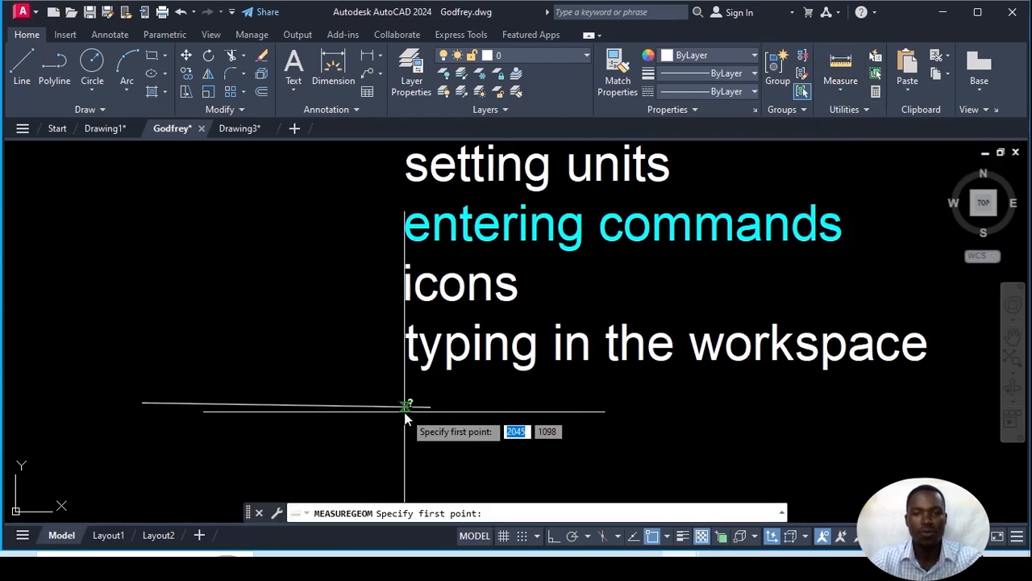
click(429, 408)
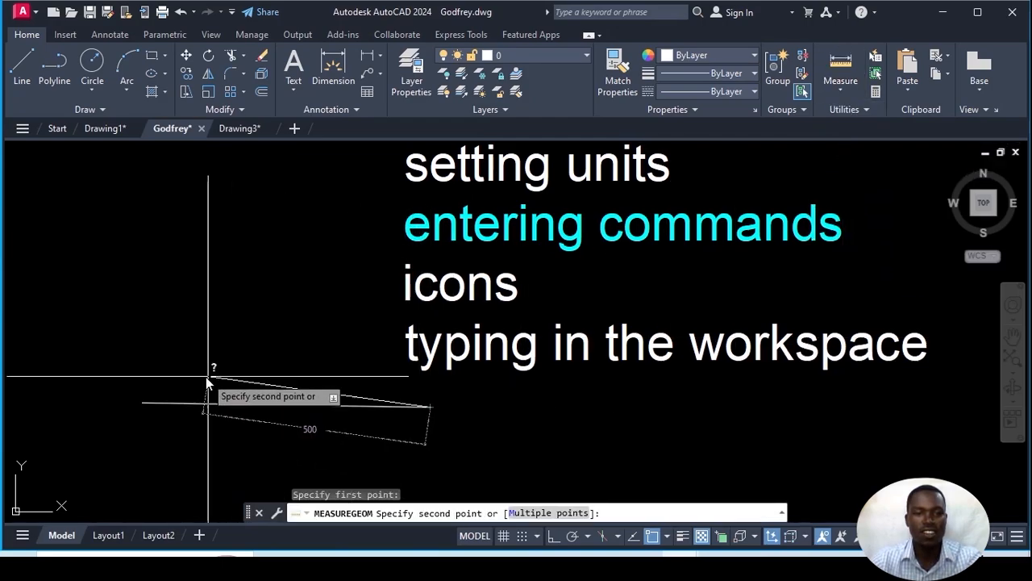
click(144, 404)
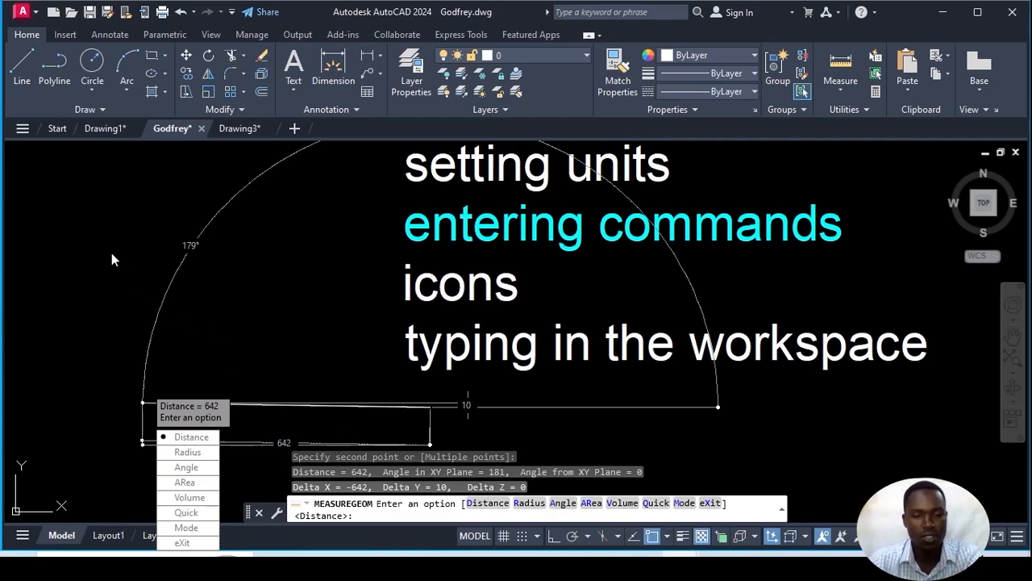
key(Escape)
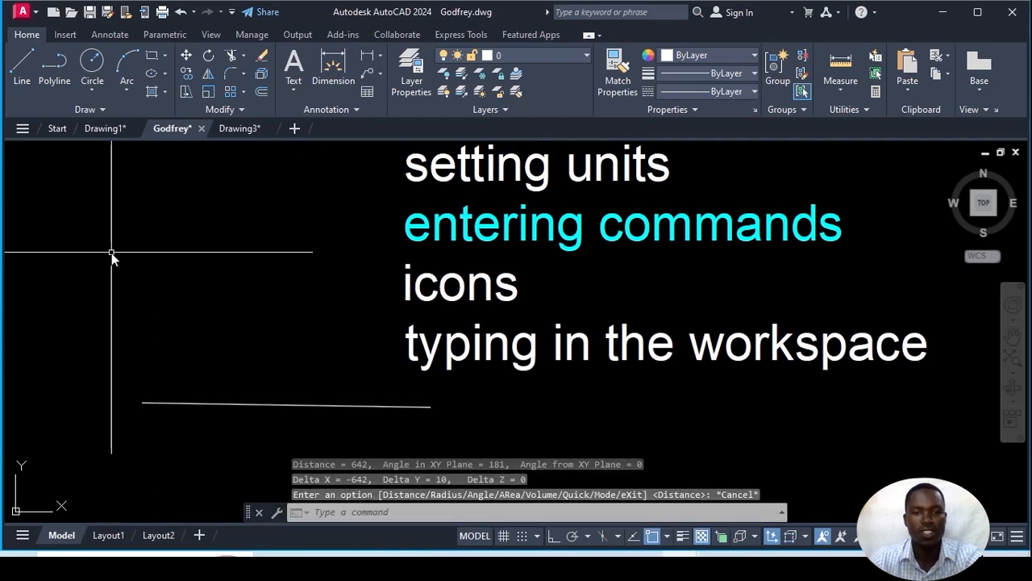
click(248, 406)
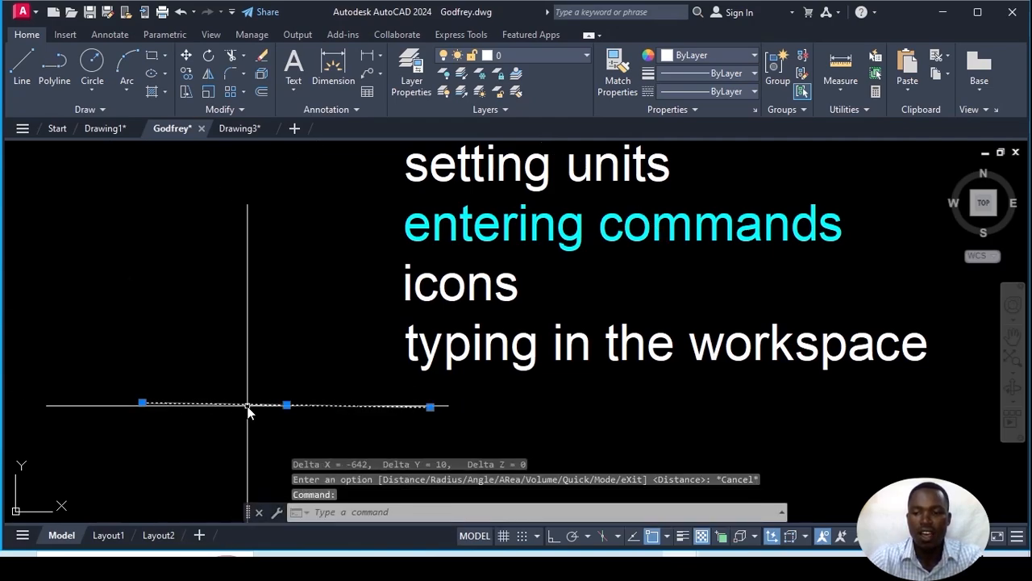
key(Delete)
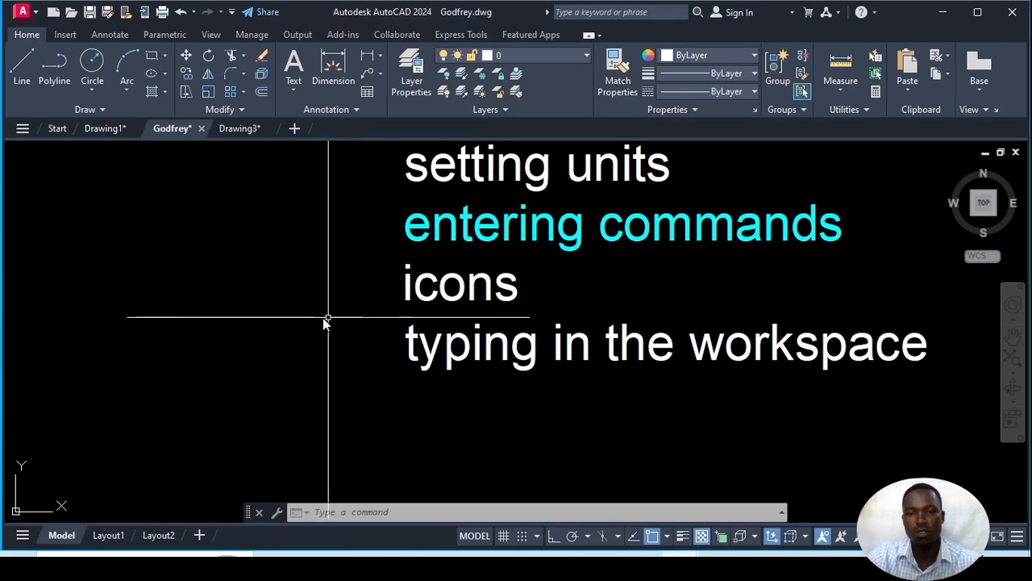
Step: Enable the Dynamic Input entry in the status bar customization and close the list
click(1017, 537)
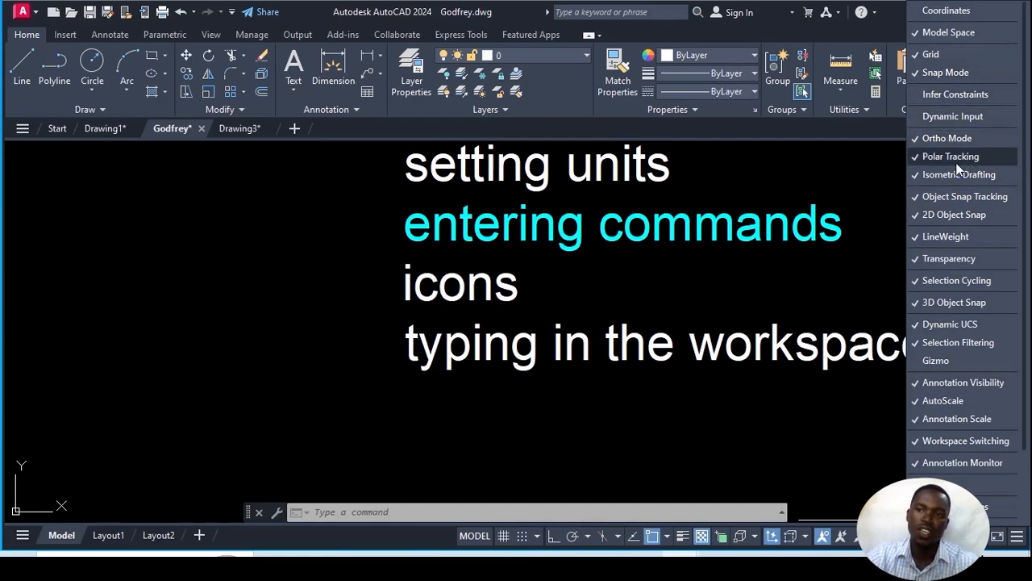
click(947, 118)
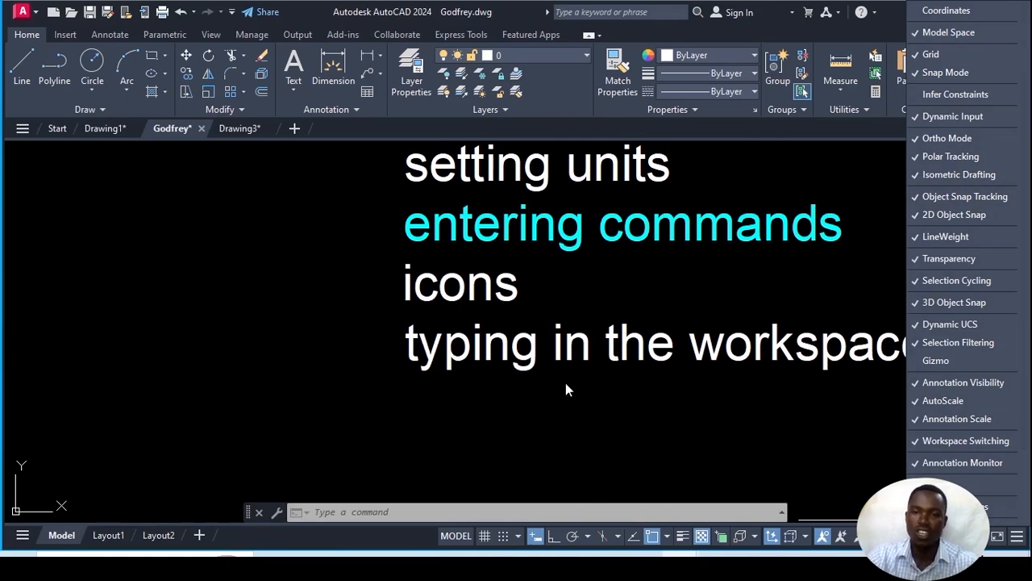
scroll(427, 244, down, 2)
scroll(470, 267, down, 5)
scroll(524, 218, up, 4)
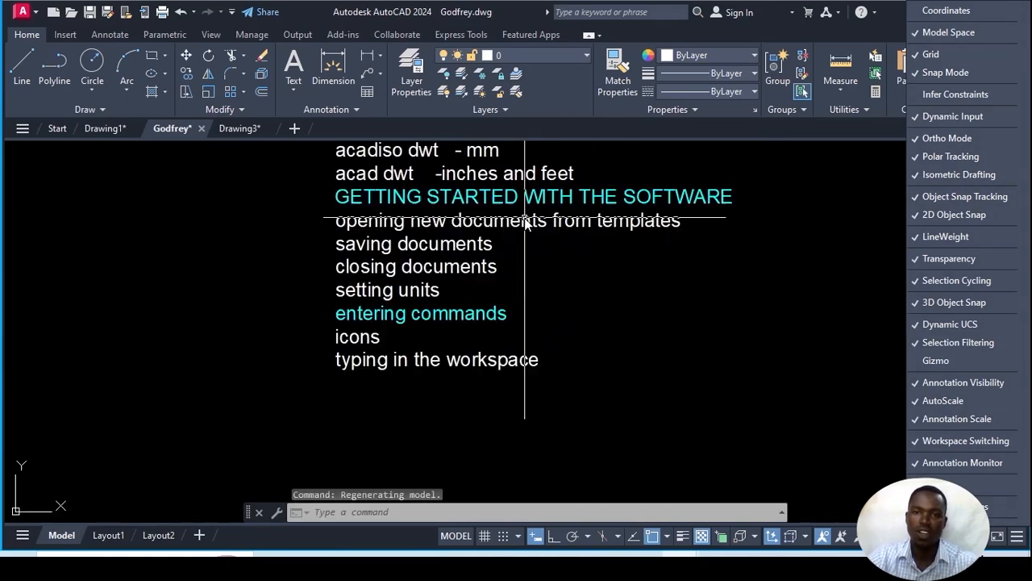
click(532, 364)
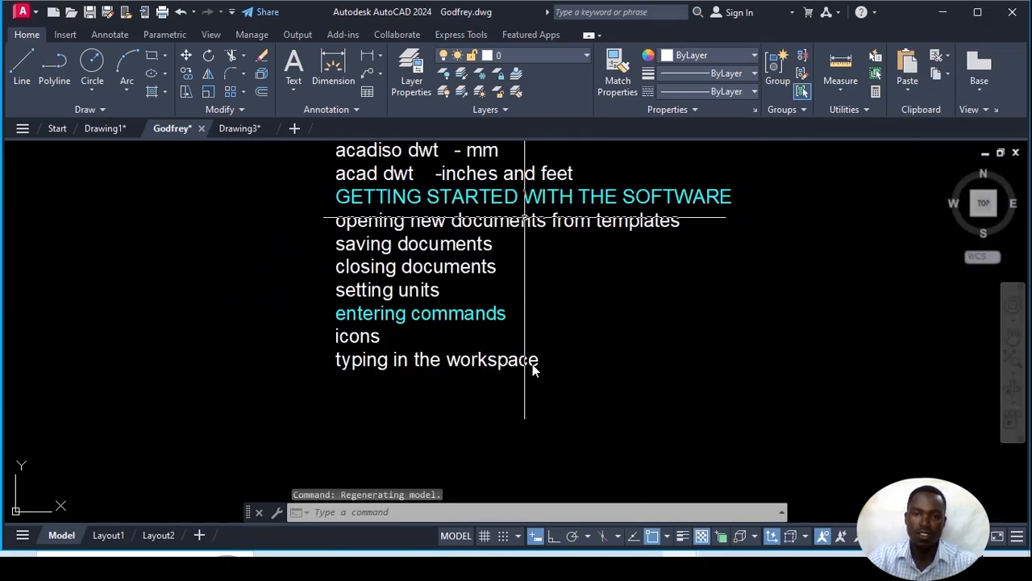
click(638, 374)
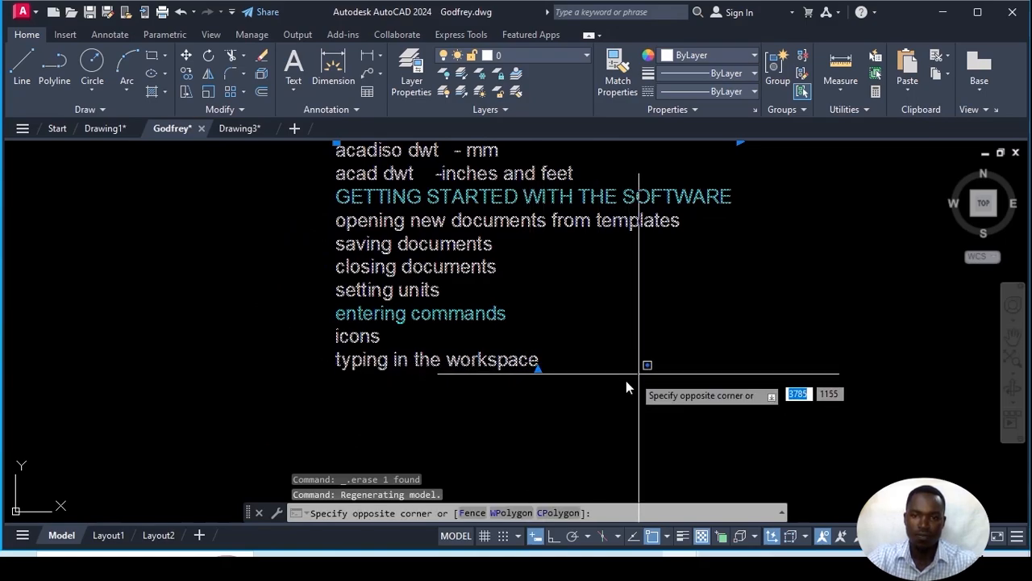
key(Escape)
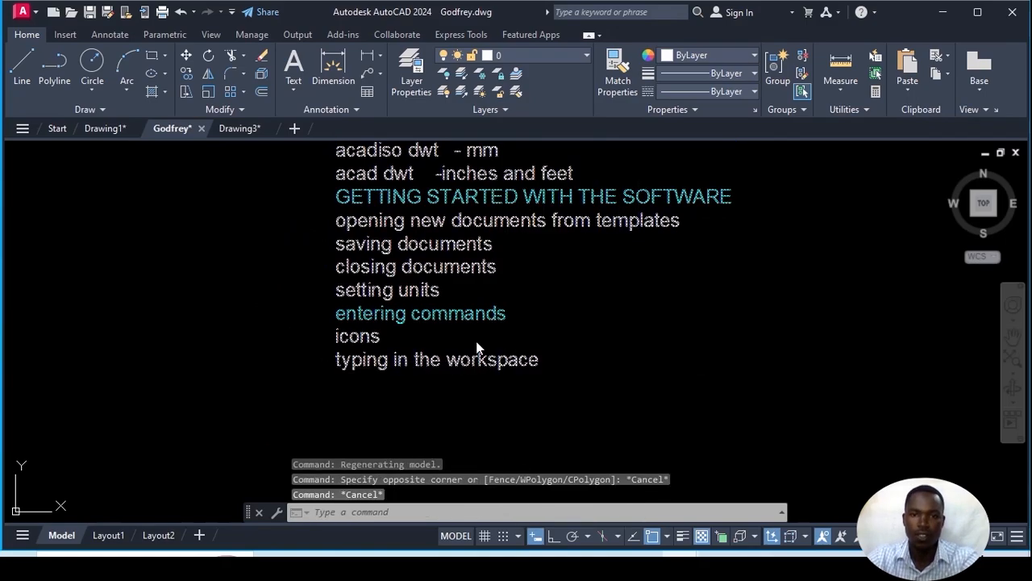
key(Escape)
Step: Add the line "tyiping in the command line" below "typing in the workspace" in the note and finish editing it
double_click(473, 319)
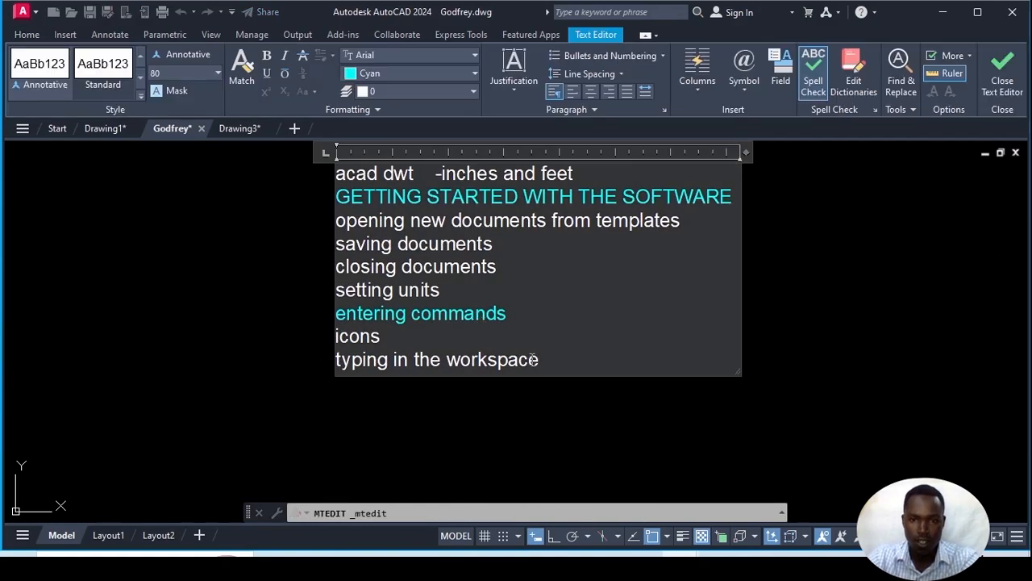
click(563, 366)
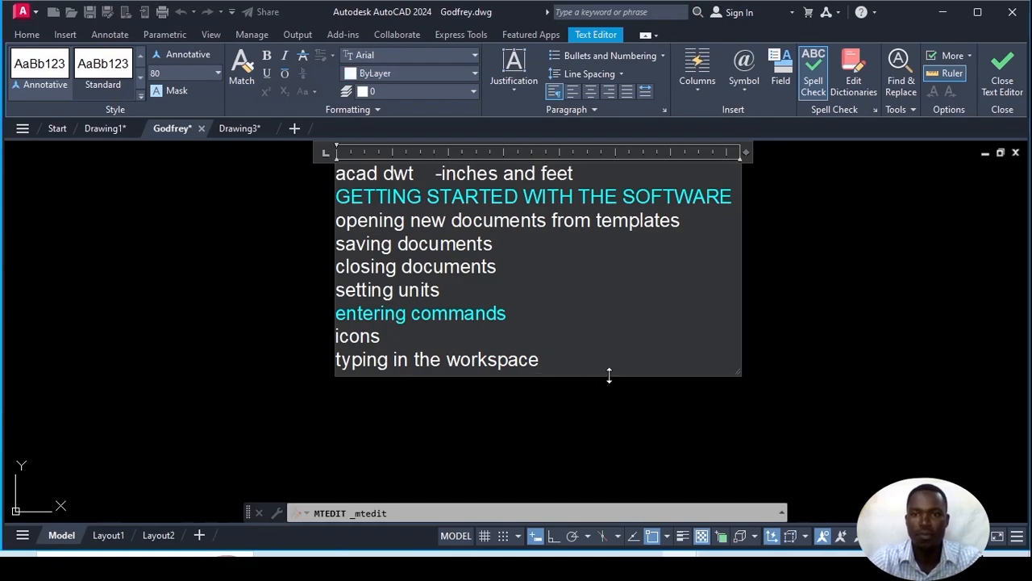
key(Return)
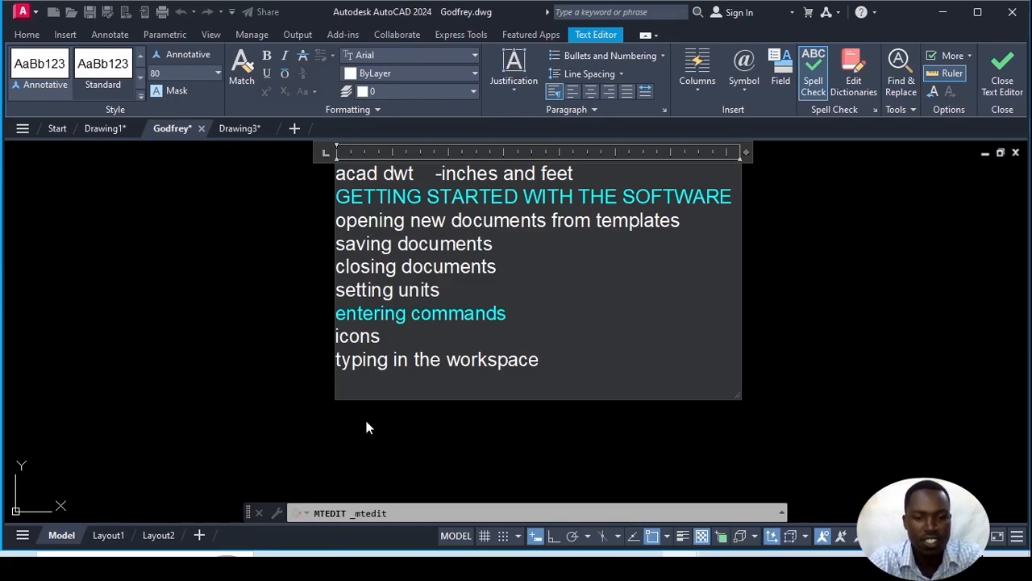
text(tyi)
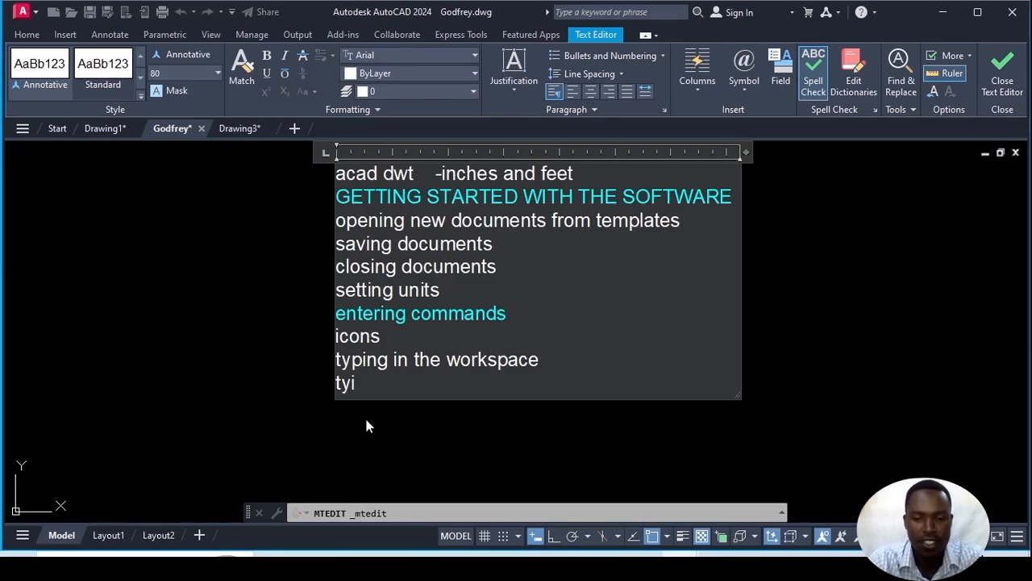
text(pin)
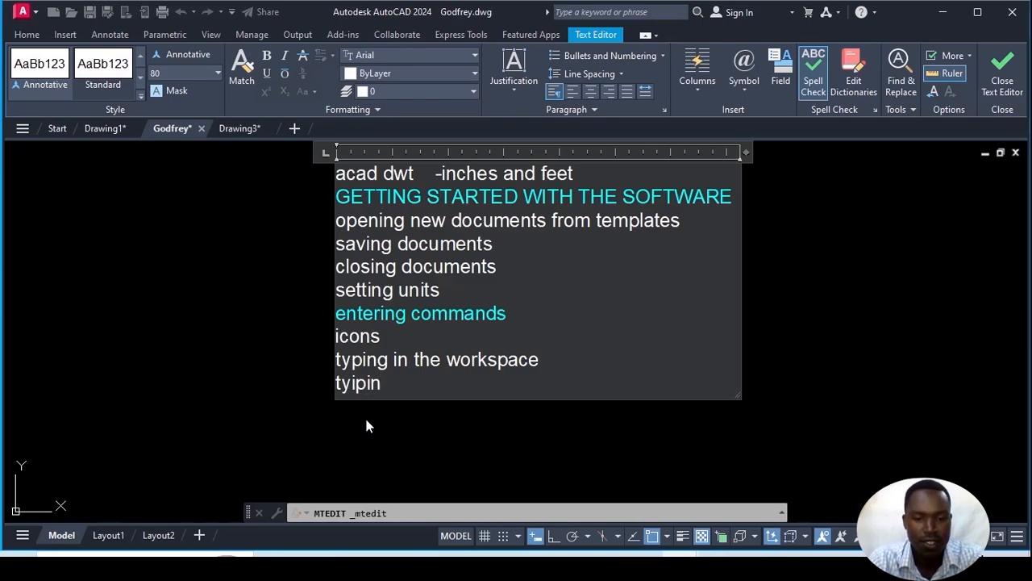
text(g in t)
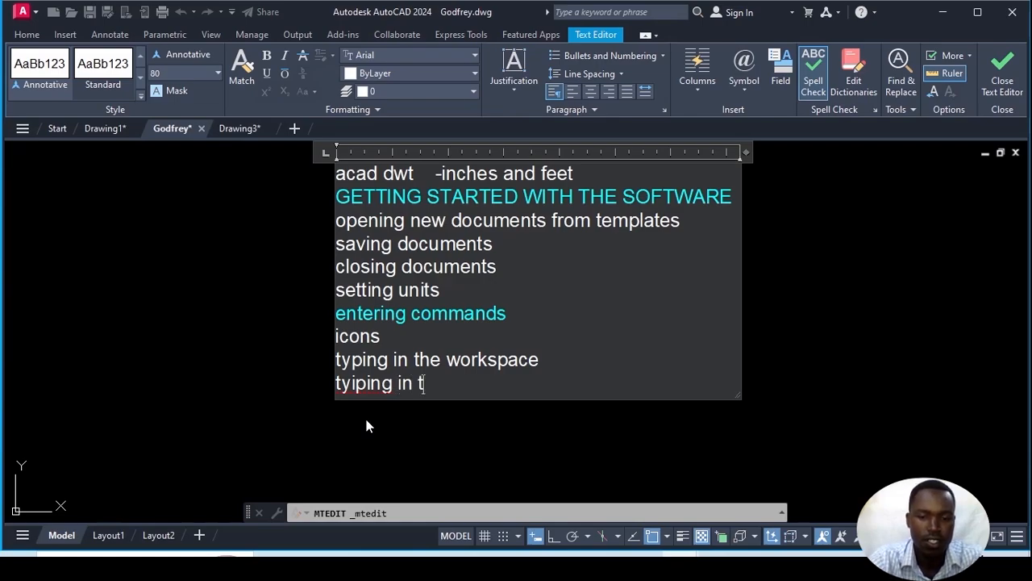
text(he co)
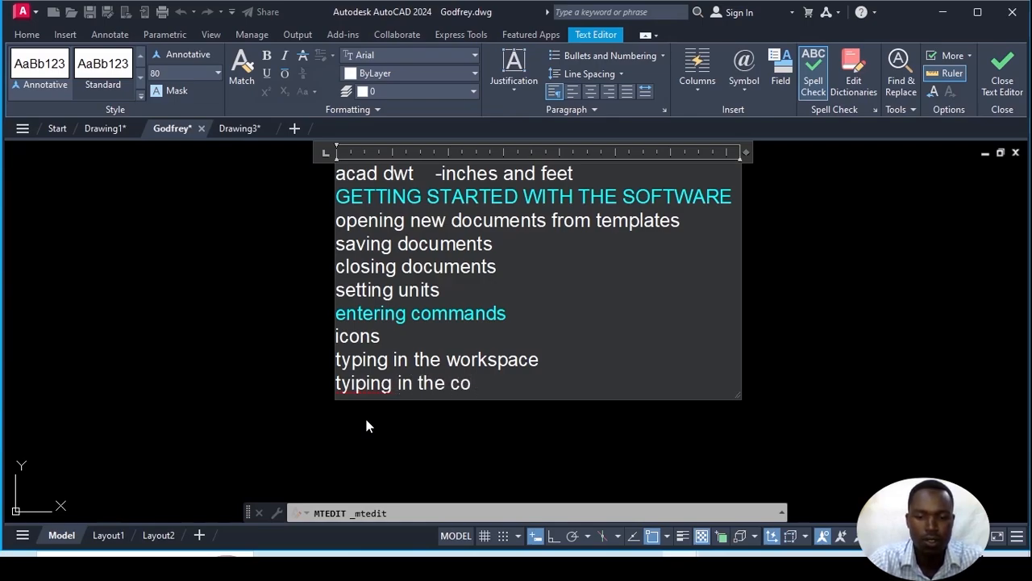
text(mmand line)
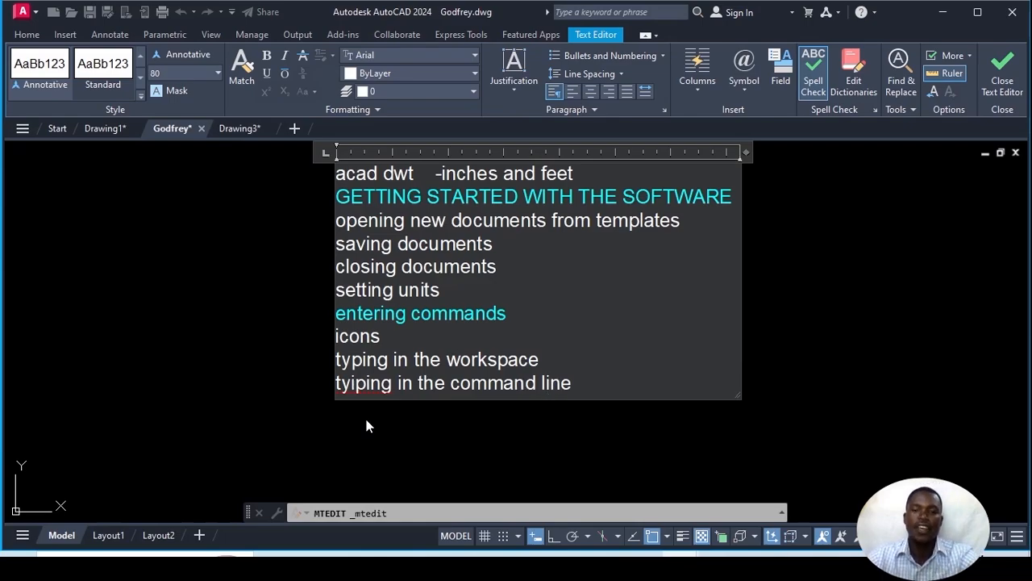
click(172, 326)
scroll(525, 208, up, 2)
scroll(514, 242, down, 2)
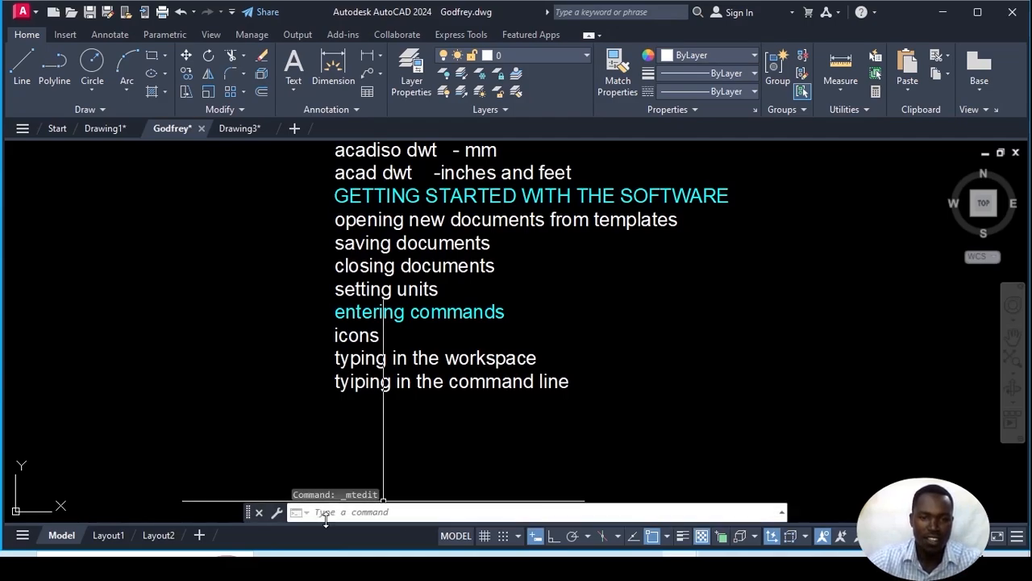
Step: Run the LINE command from the command line and draw one steep slanted line to the left of the note, sloping down to the right
text(li)
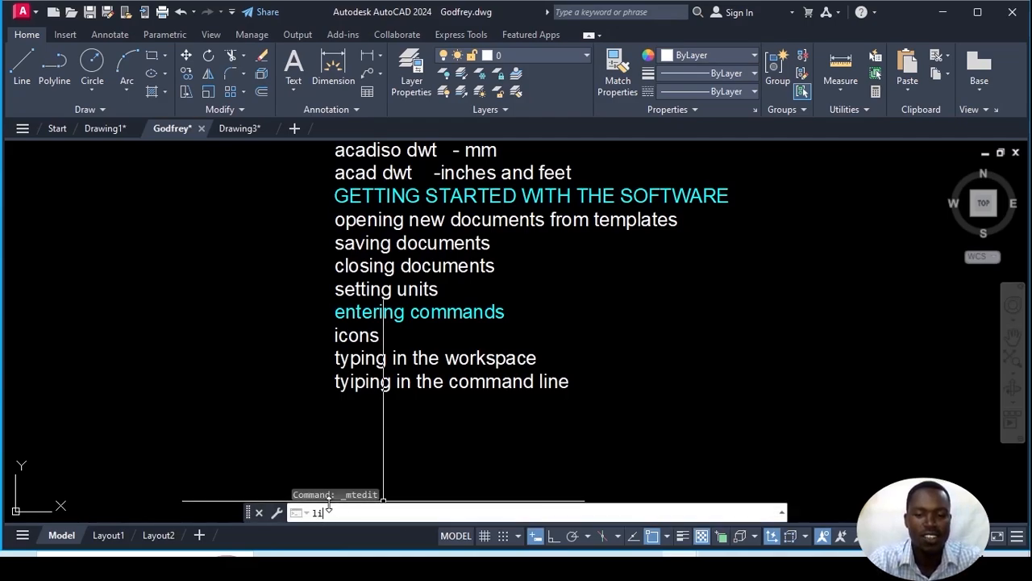
text(ne)
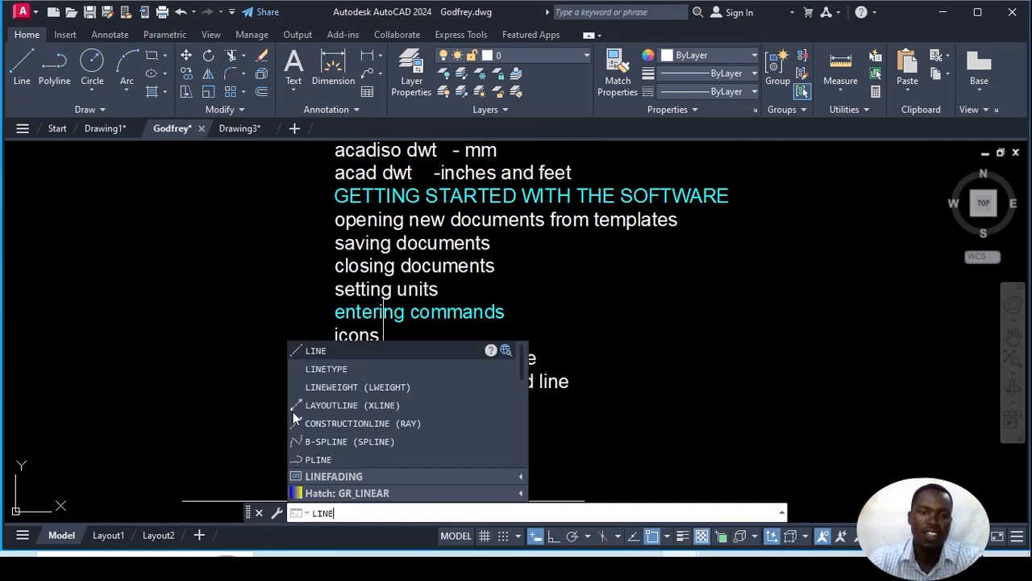
click(334, 351)
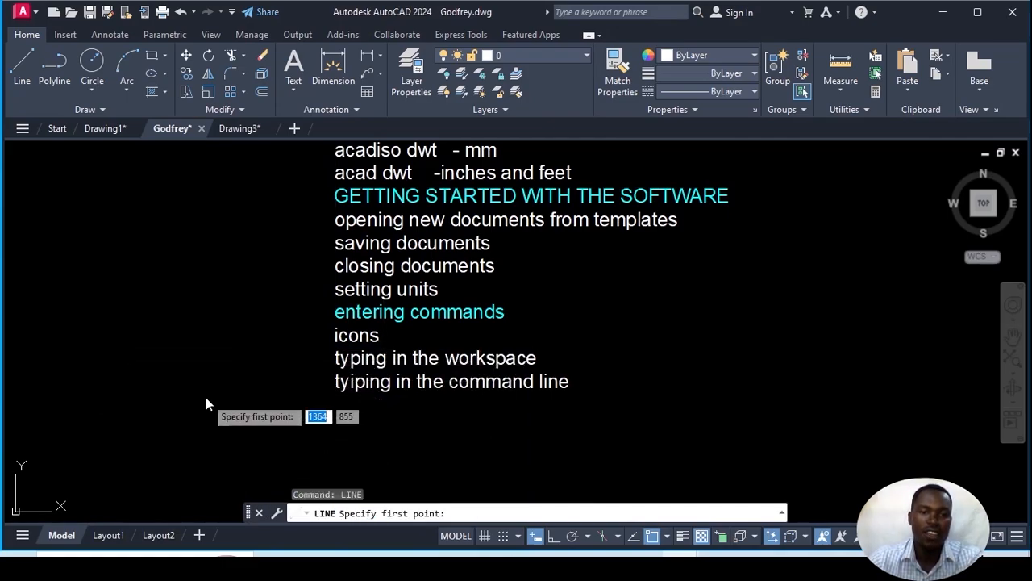
click(121, 249)
click(209, 430)
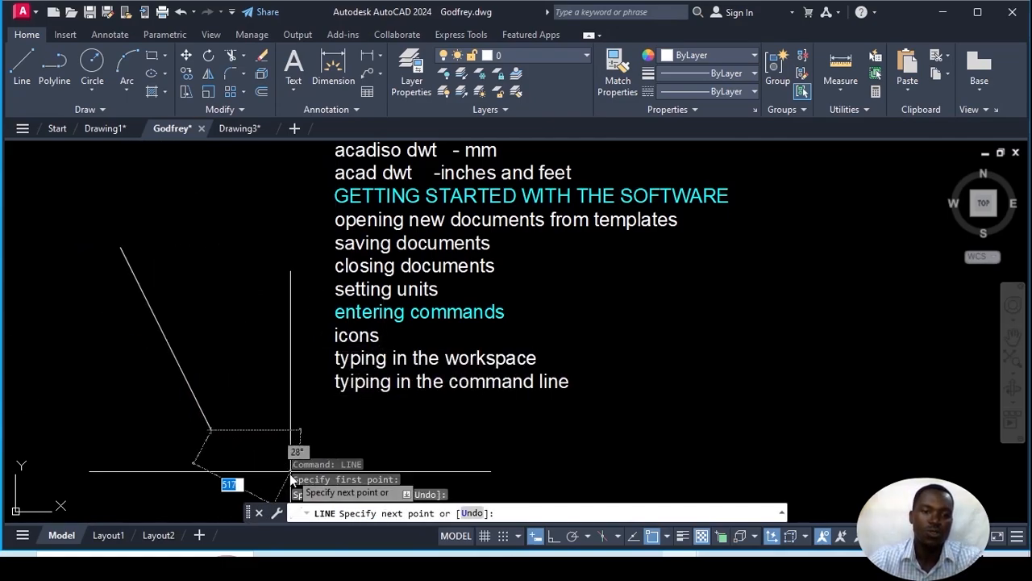
key(Escape)
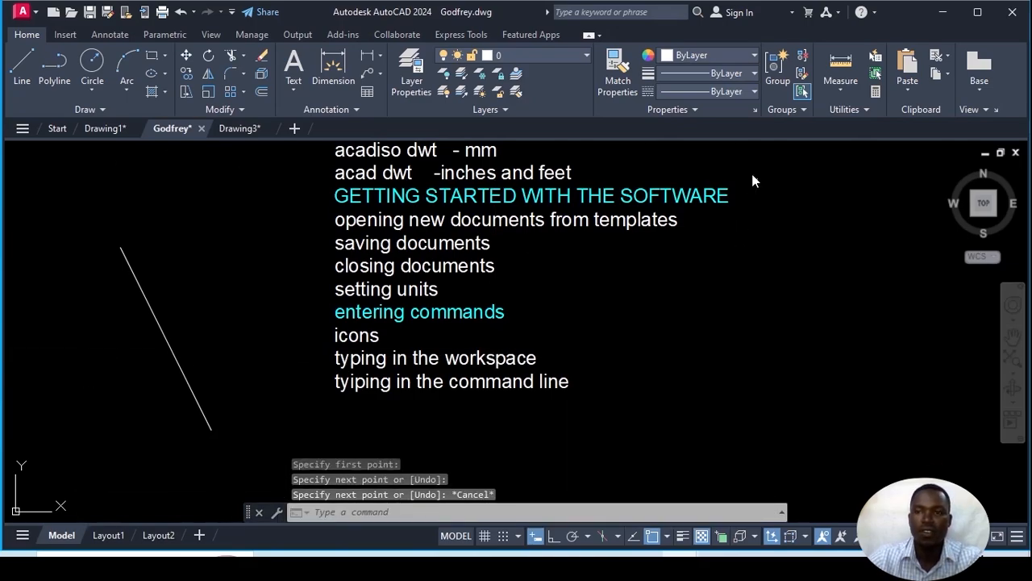
Step: Start a distance measurement from the slanted line's lower endpoint, cancel it and erase the line
click(842, 84)
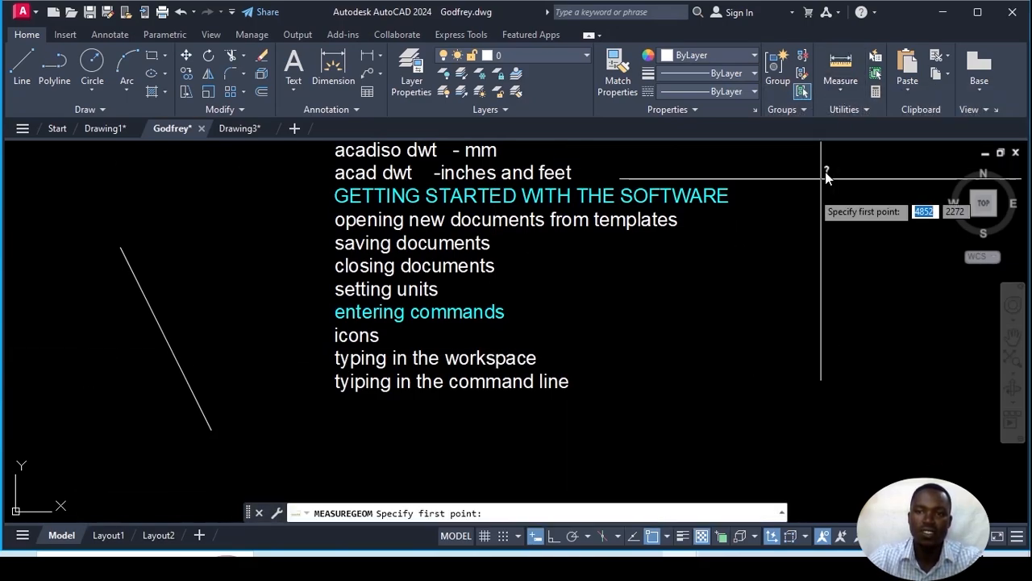
click(212, 430)
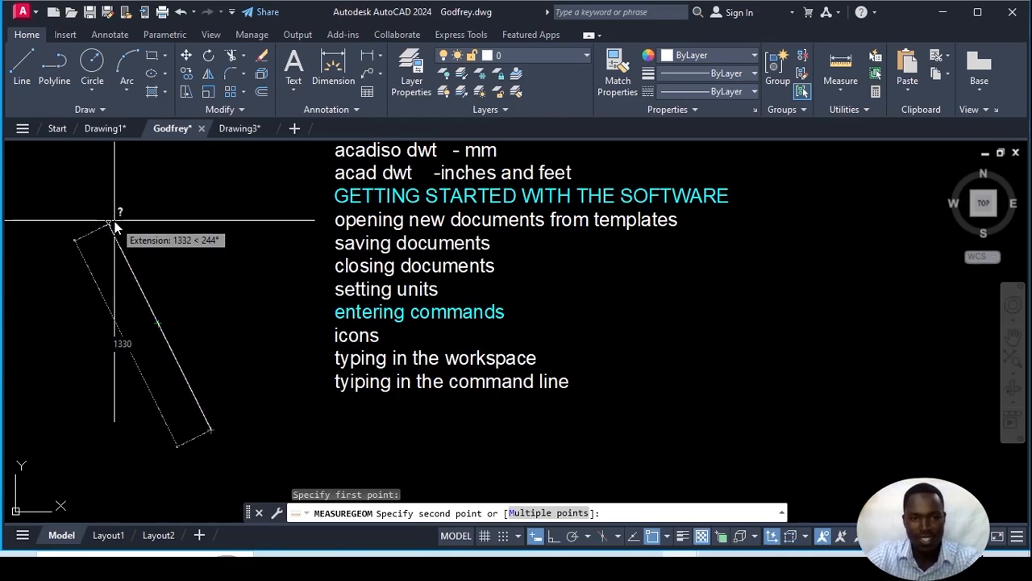
key(Escape)
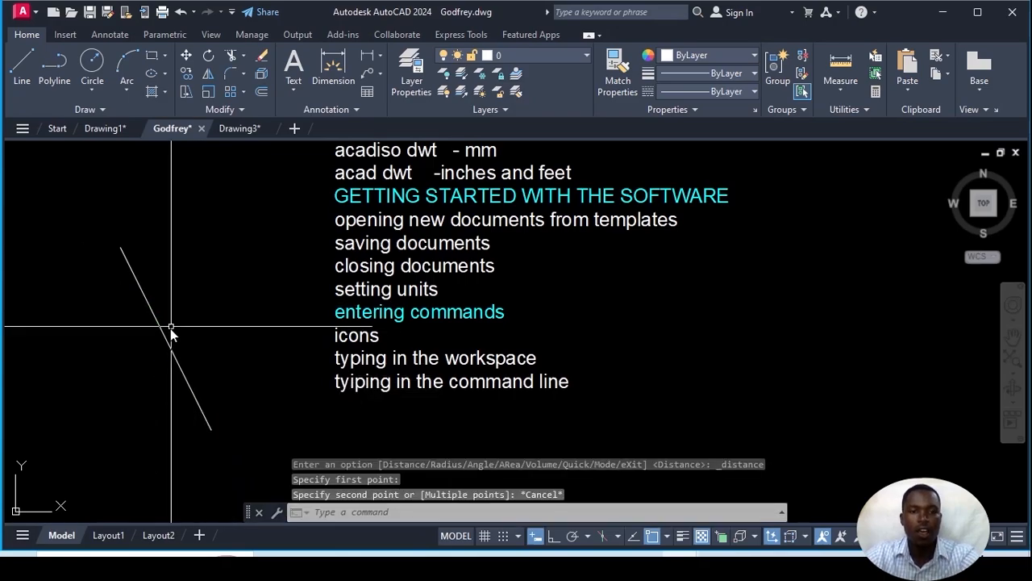
click(167, 338)
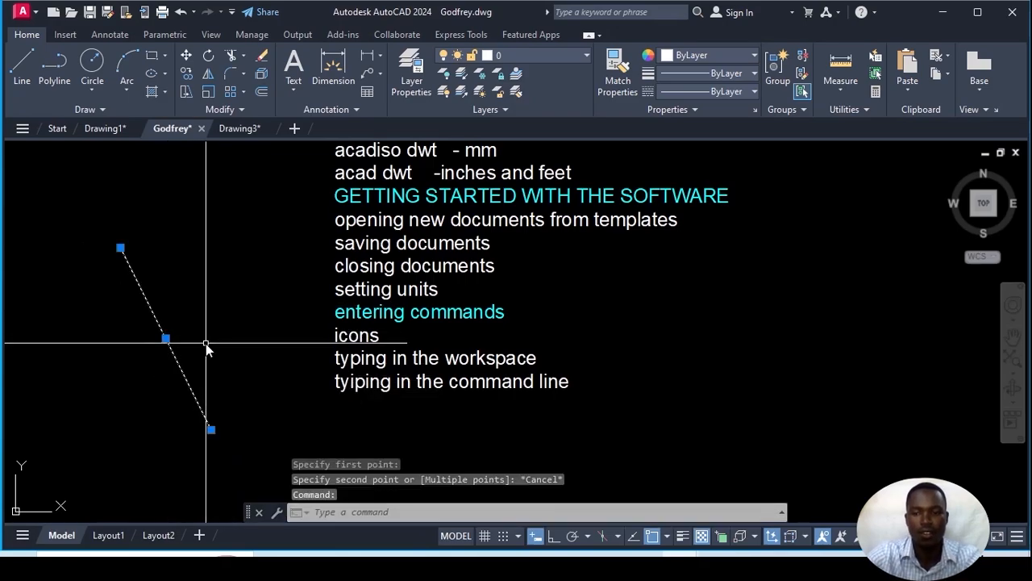
key(Delete)
Step: Correct the note's last line to "typing in the command line" and finish editing the text
double_click(363, 241)
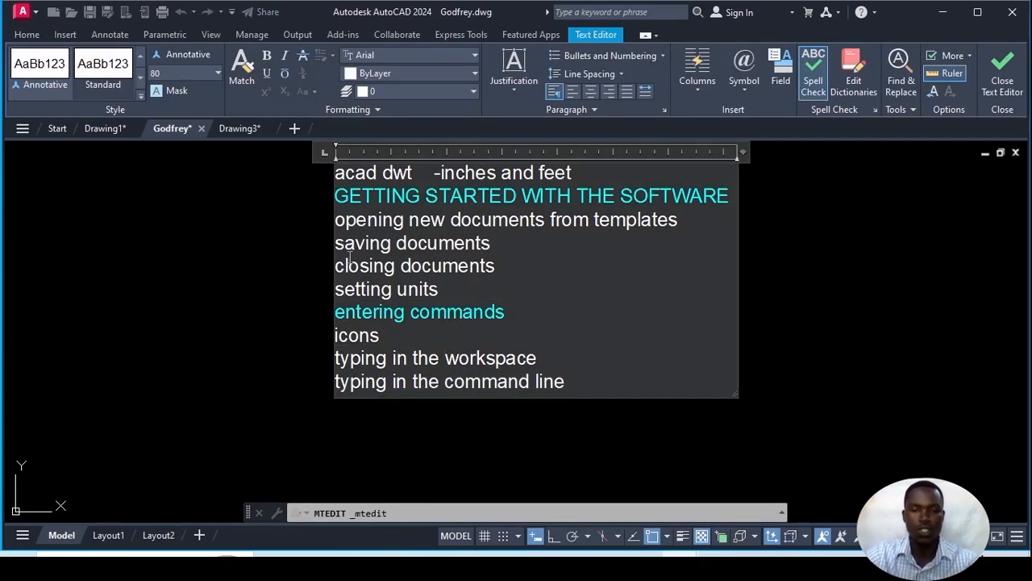
click(192, 202)
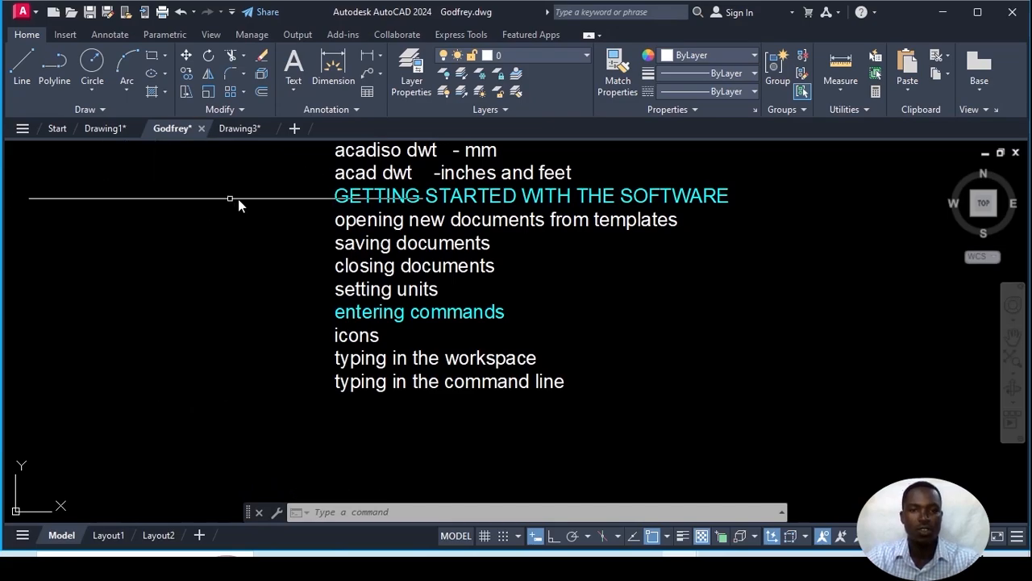
scroll(364, 204, up, 3)
scroll(364, 206, down, 5)
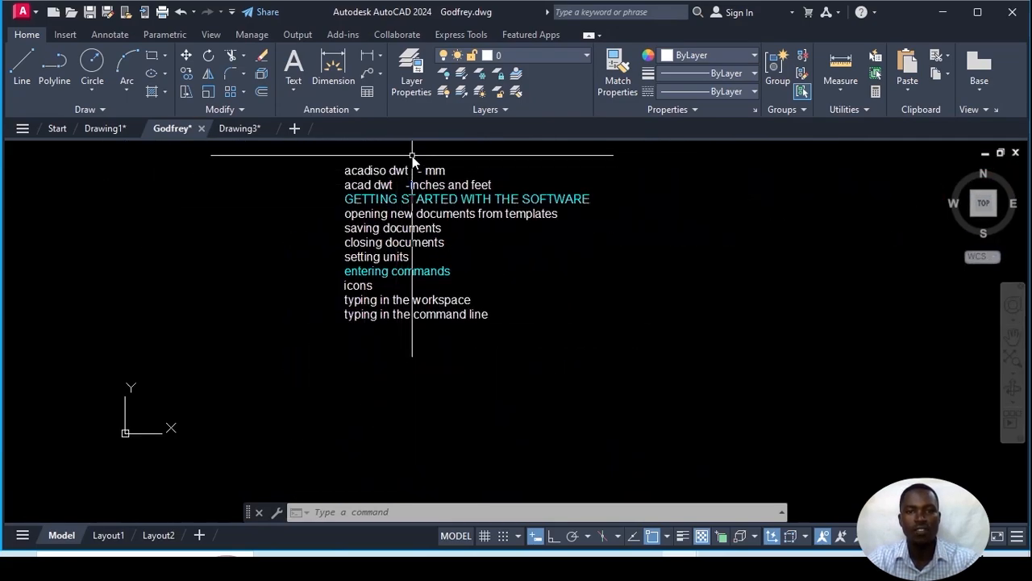
scroll(412, 155, up, 2)
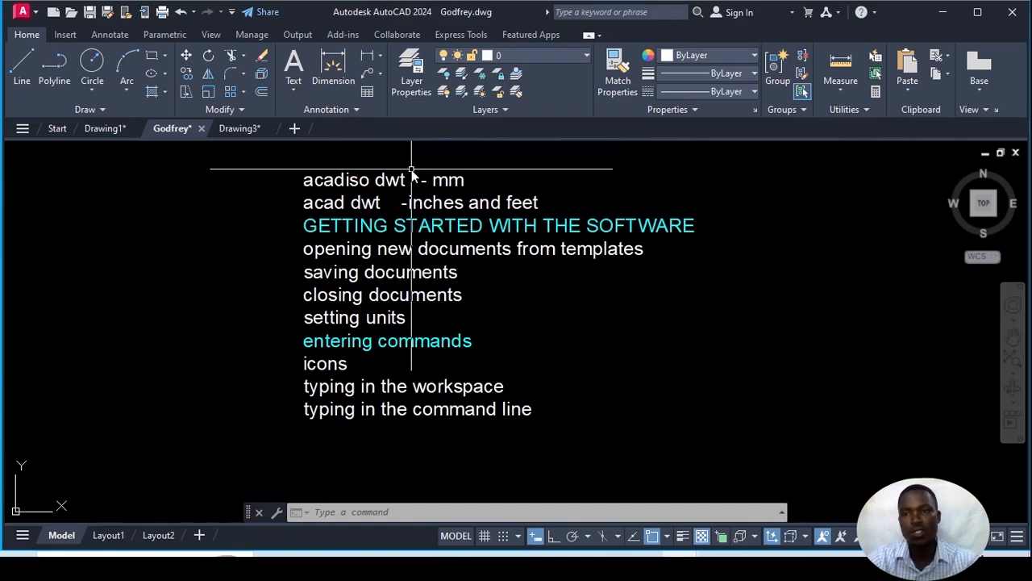